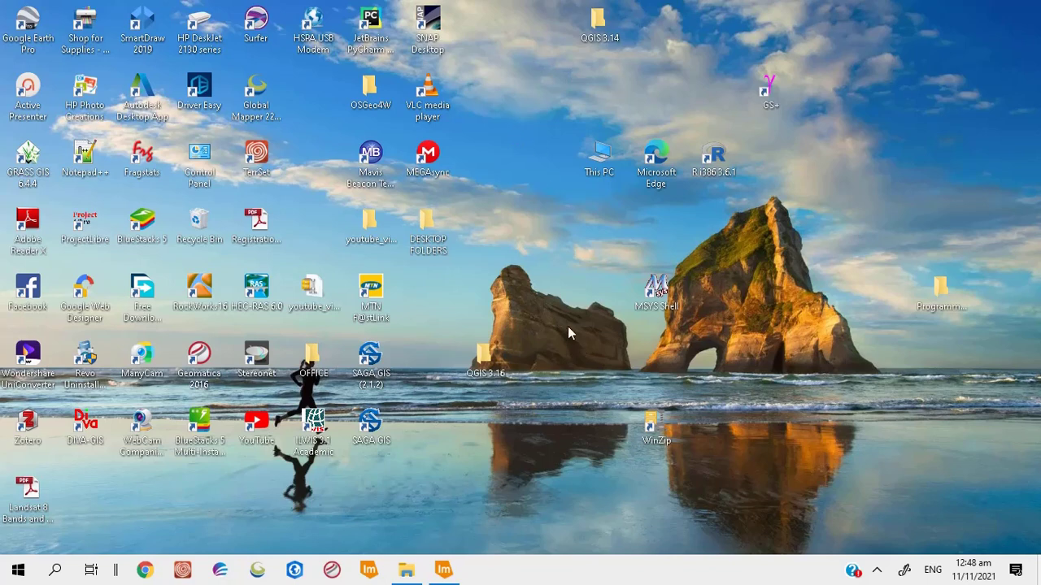
Step: Bring up the ERDAS folder on drive C and examine the Landsat 8 band files it holds
{"action": "mouse_move", "coordinate": [399, 573]}
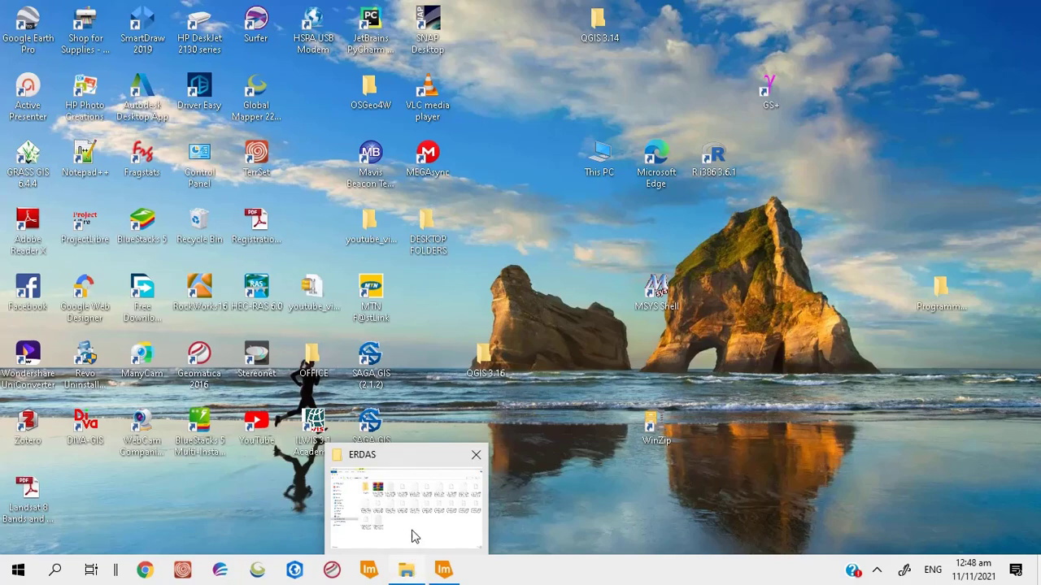
{"action": "left_click", "coordinate": [414, 537]}
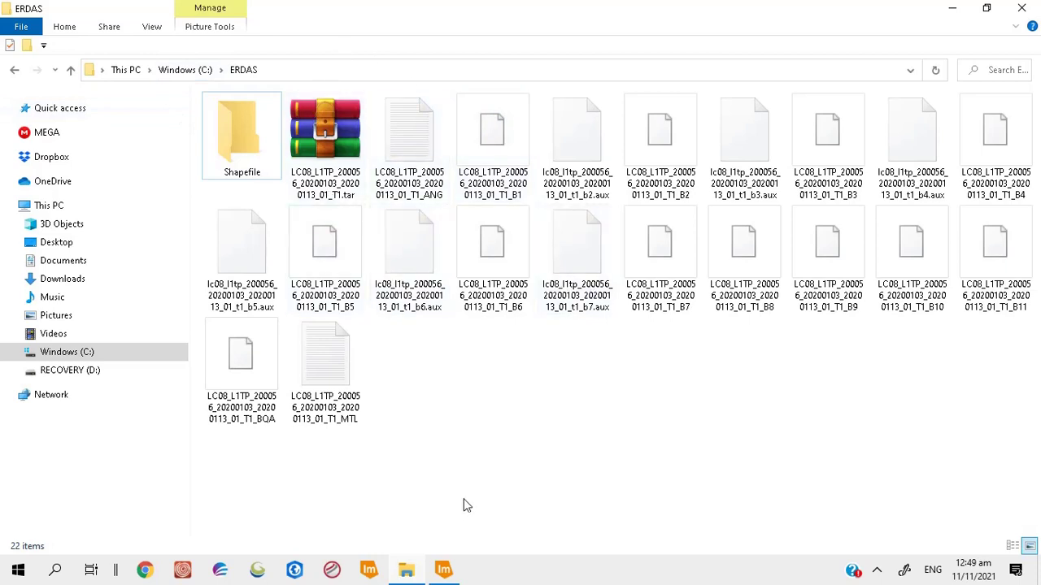
Step: Switch to ERDAS IMAGINE and start the Layer Stack tool from the spectral raster functions
{"action": "mouse_move", "coordinate": [444, 572]}
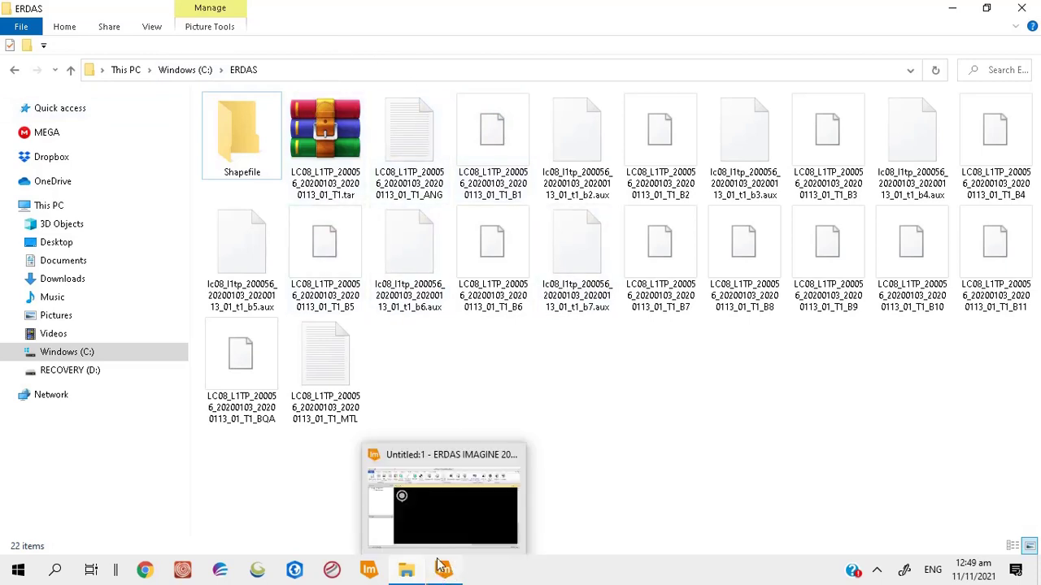
{"action": "left_click", "coordinate": [439, 518]}
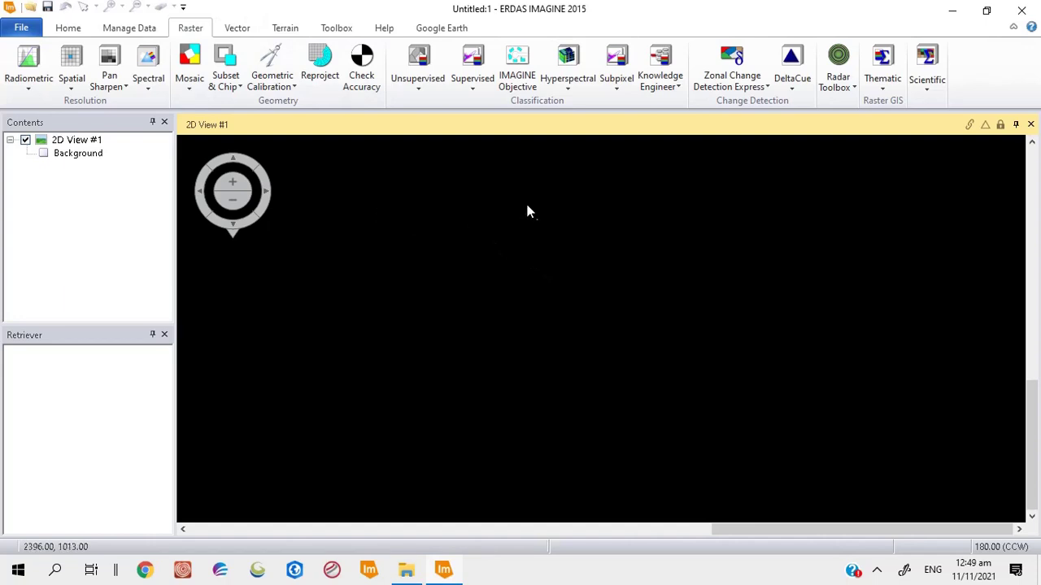
{"action": "mouse_move", "coordinate": [458, 144]}
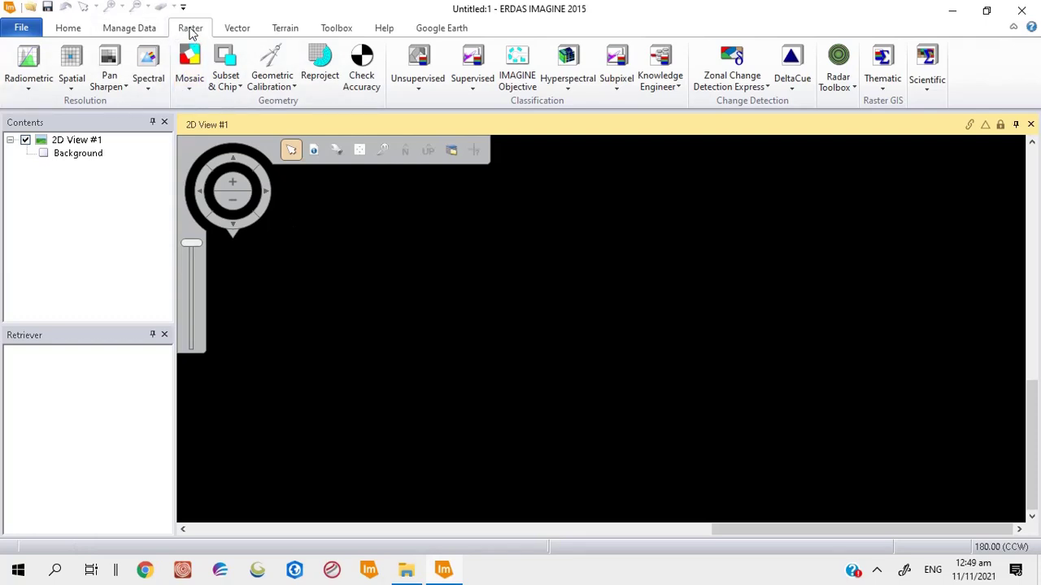
{"action": "left_click", "coordinate": [149, 88]}
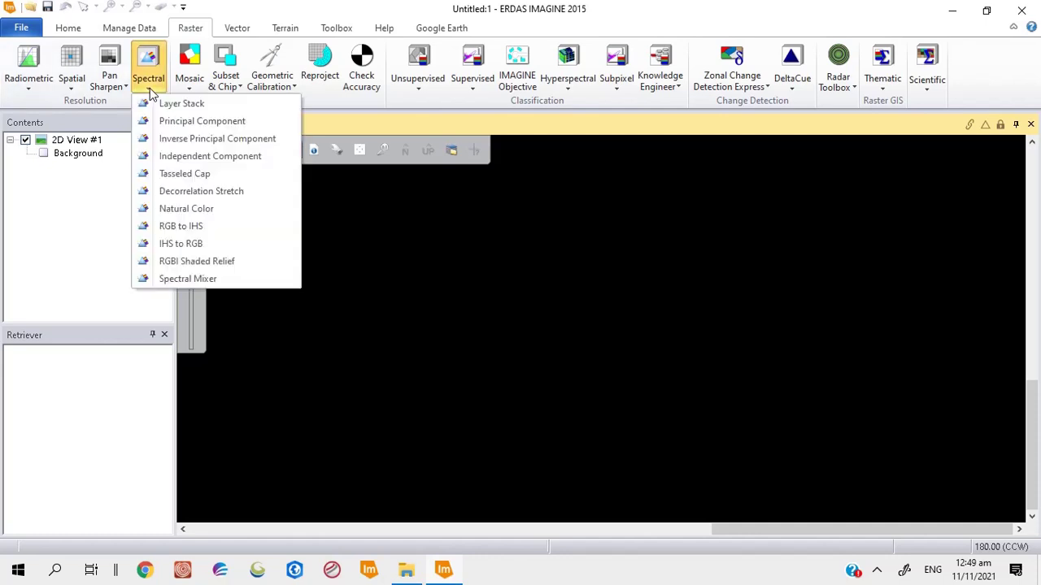
{"action": "left_click", "coordinate": [195, 112]}
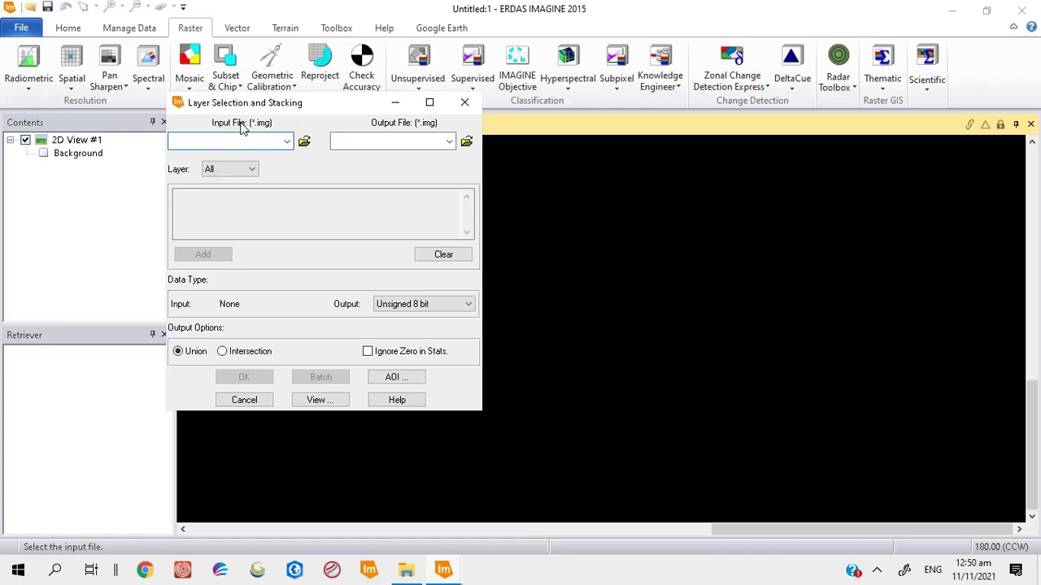
Step: Browse for the stack's input file in the C: drive's ERDAS folder and set the file type to TIFF
{"action": "left_click", "coordinate": [303, 141]}
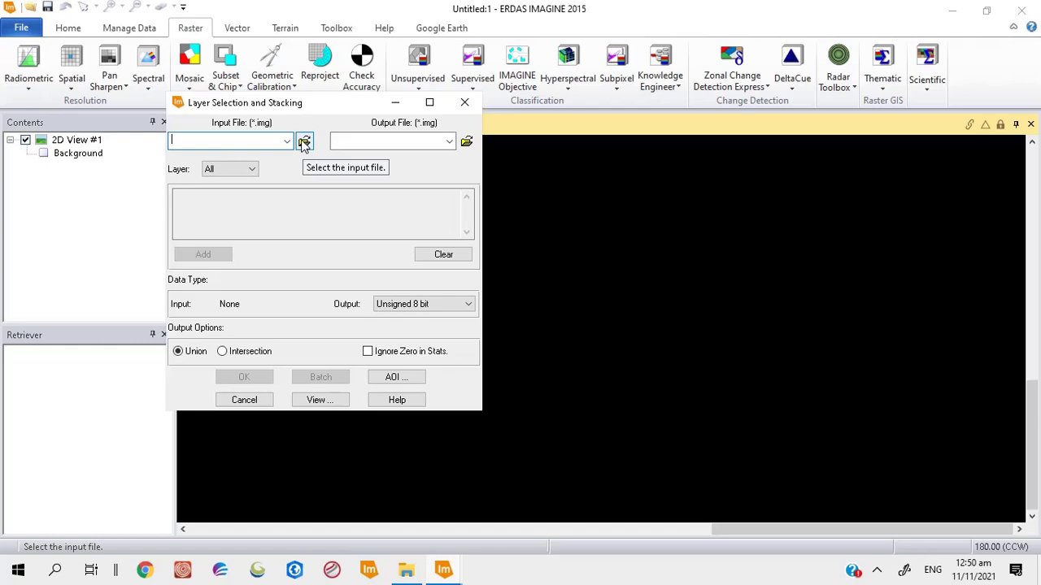
{"action": "left_click", "coordinate": [305, 142]}
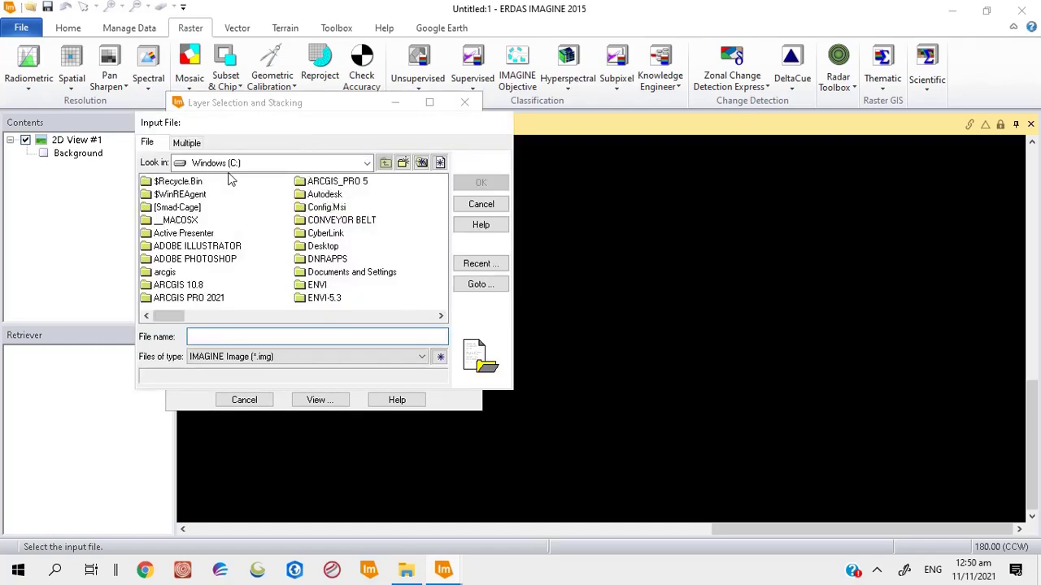
{"action": "left_click", "coordinate": [441, 316]}
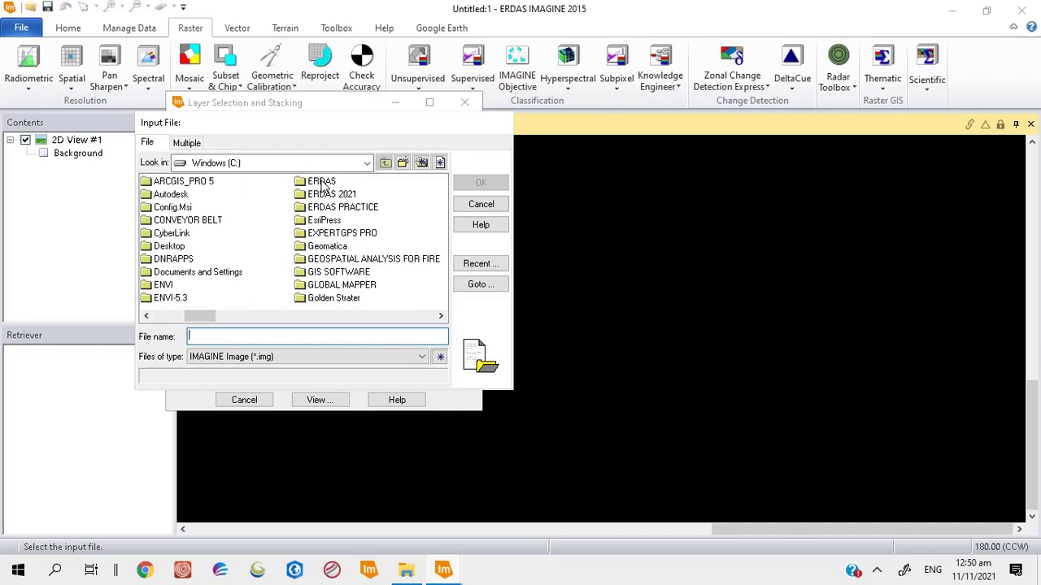
{"action": "double_click", "coordinate": [322, 183]}
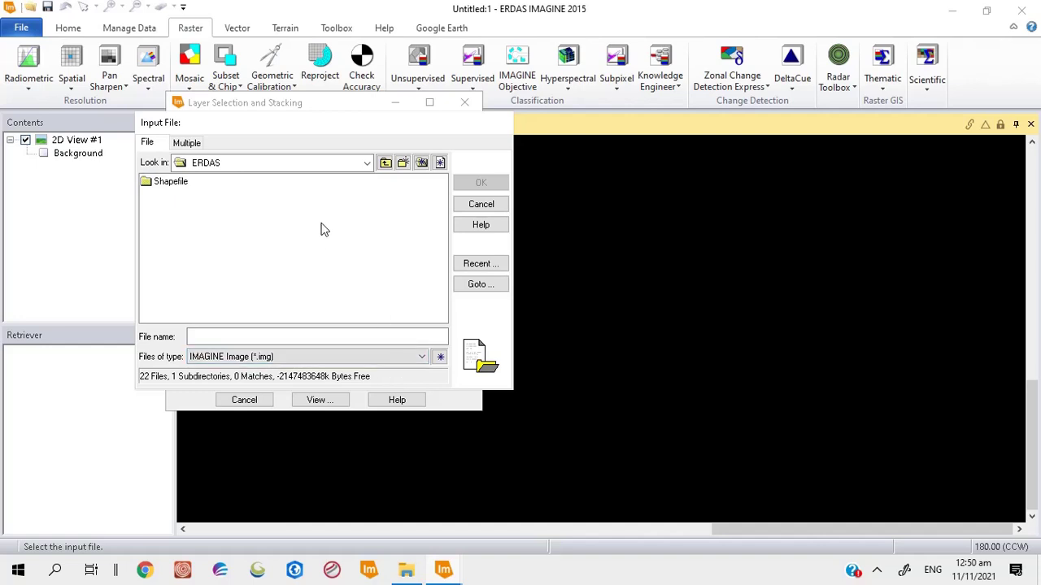
{"action": "left_click", "coordinate": [422, 360]}
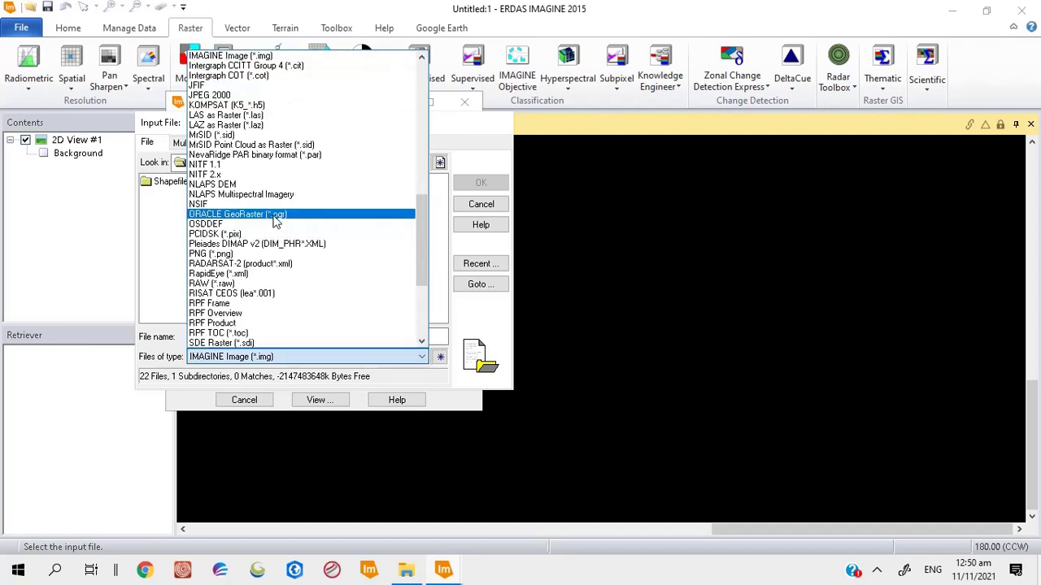
{"action": "scroll", "coordinate": [260, 244], "scroll_direction": "down", "scroll_amount": 4}
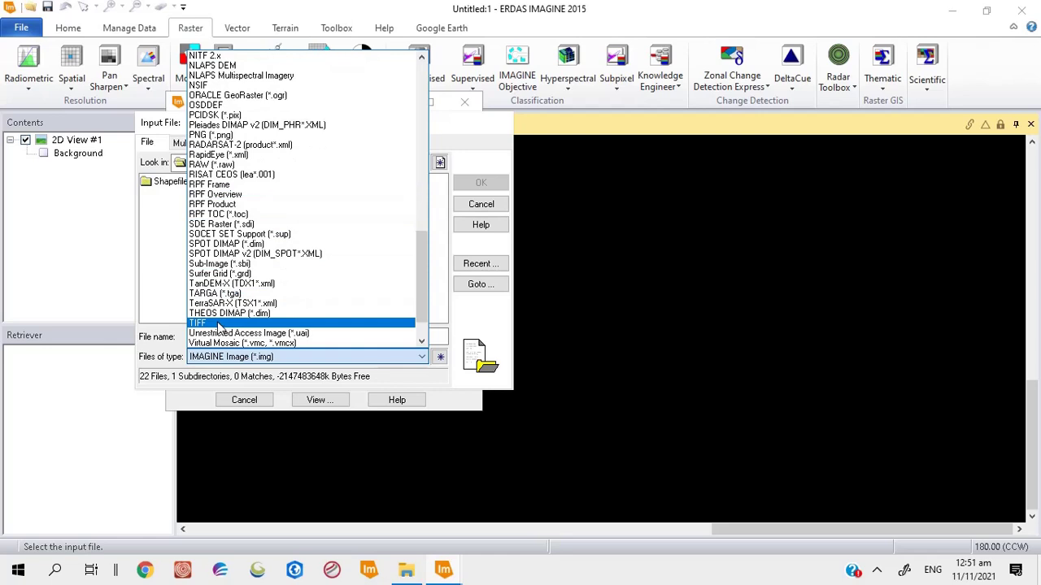
{"action": "left_click", "coordinate": [218, 324]}
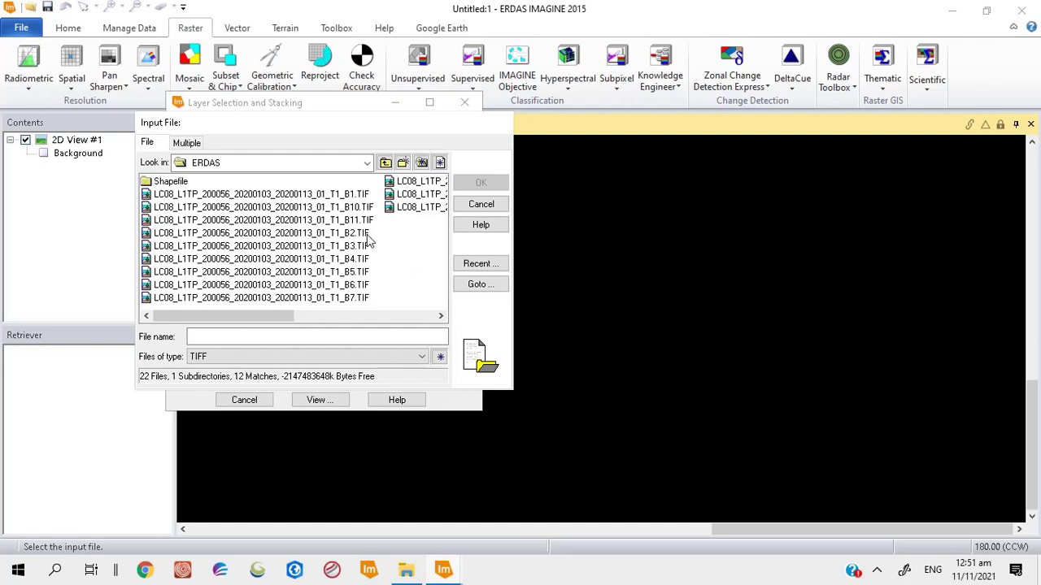
Step: Choose LC08_L1TP_200056_20200103_20200113_01_T1_B2.TIF as input and add it to the layer stack list
{"action": "left_click", "coordinate": [298, 233]}
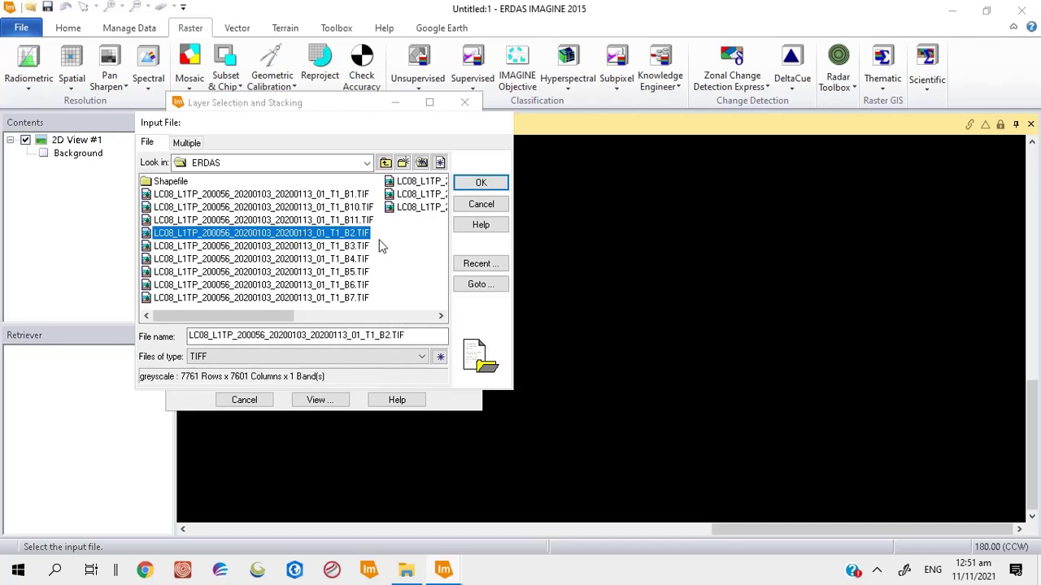
{"action": "left_click", "coordinate": [479, 182]}
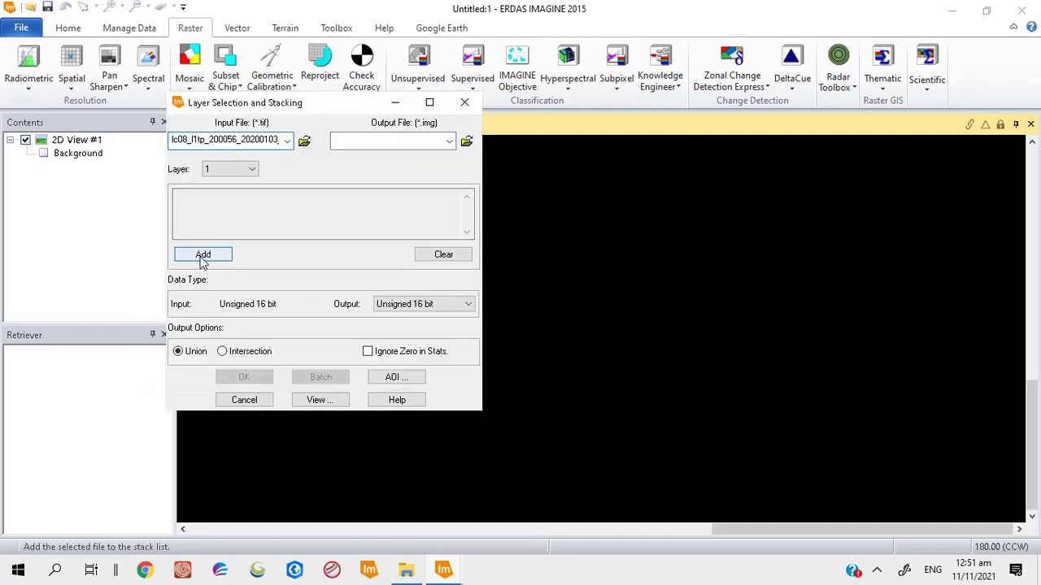
{"action": "left_click", "coordinate": [202, 256]}
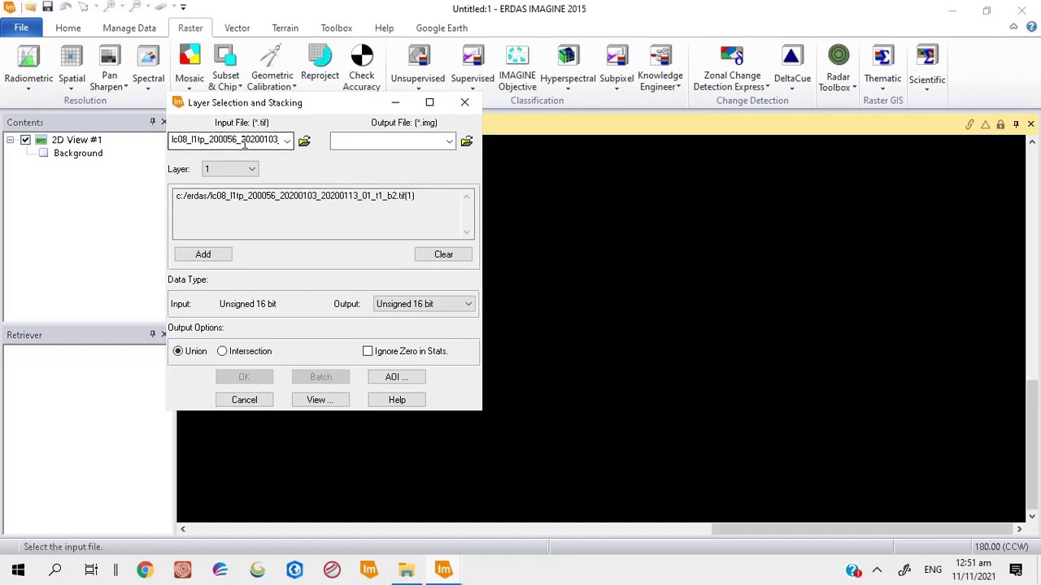
Step: Choose the band 3 image (file ending in T1_B3.TIF) as input and add it to the stack list
{"action": "left_click", "coordinate": [305, 142]}
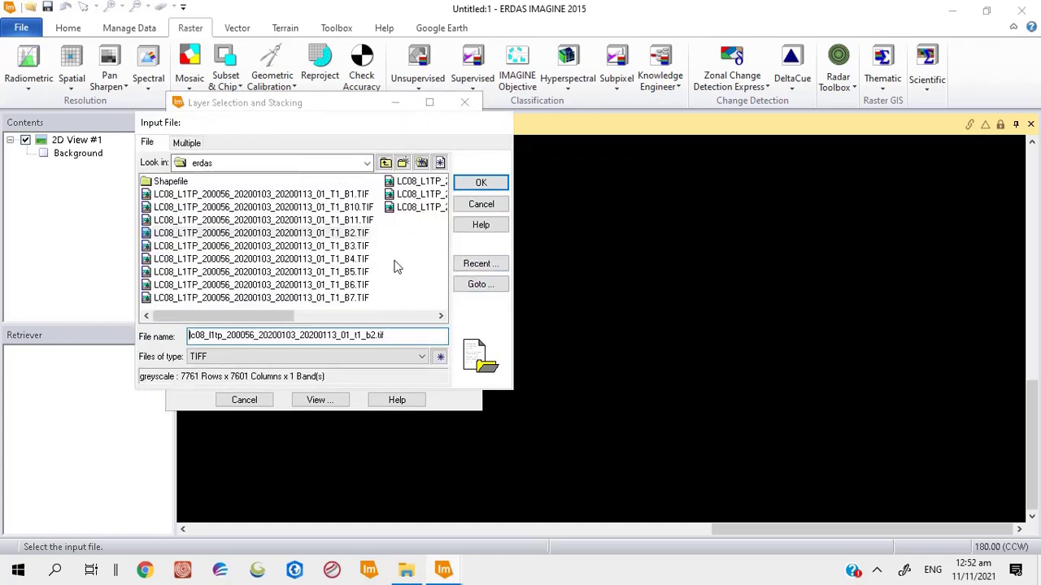
{"action": "left_click", "coordinate": [315, 248]}
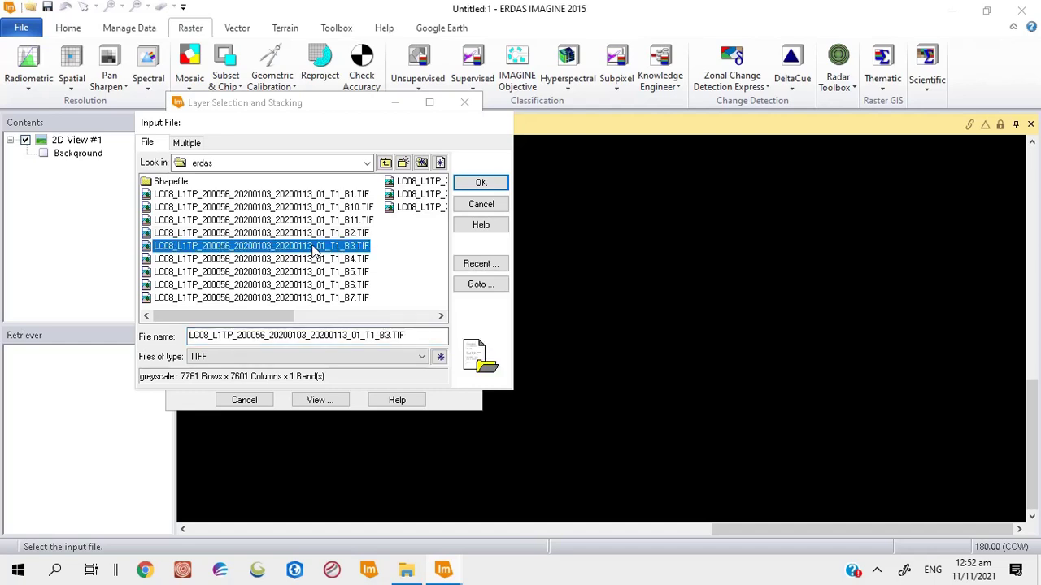
{"action": "left_click", "coordinate": [485, 184]}
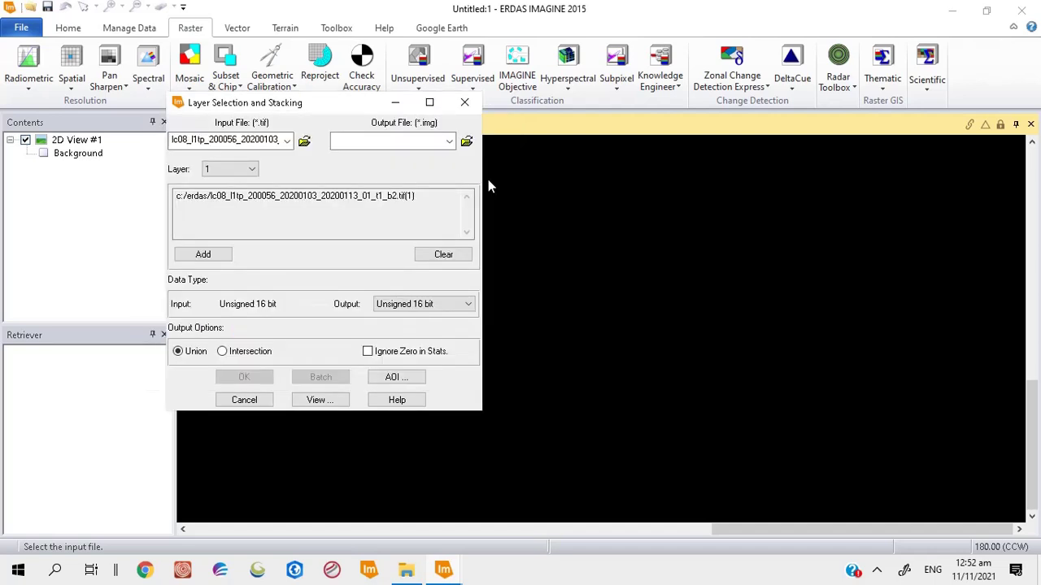
{"action": "left_click", "coordinate": [218, 257]}
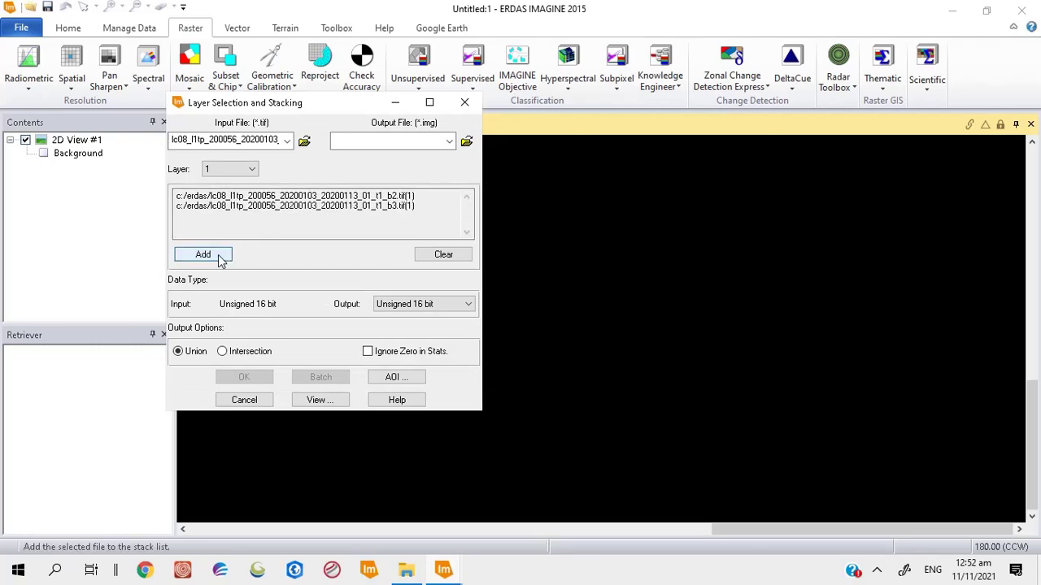
Step: Choose the band 4 image (file ending in T1_B4.TIF) as input and add it to the stack list
{"action": "left_click", "coordinate": [304, 142]}
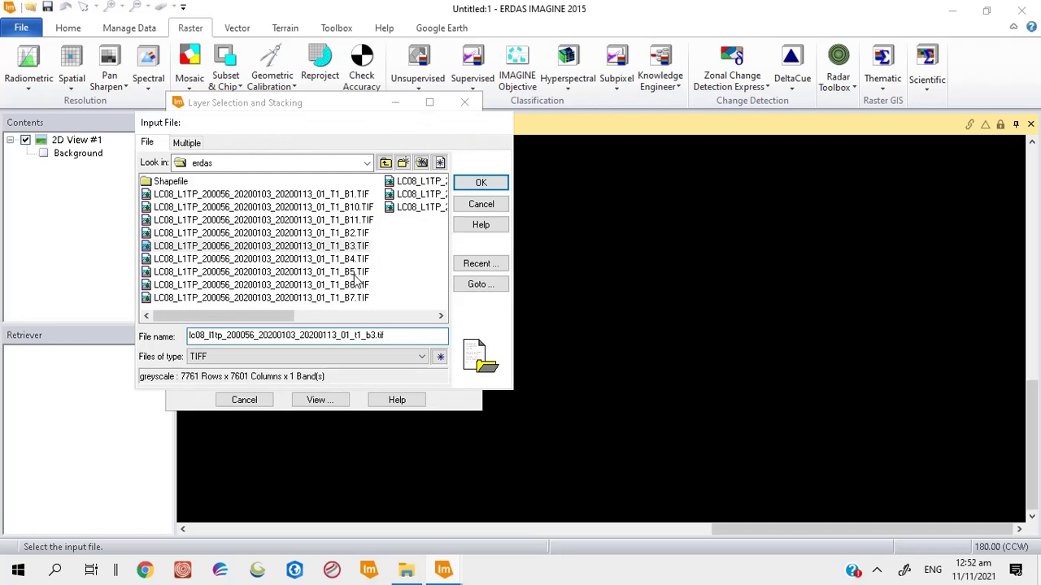
{"action": "left_click", "coordinate": [293, 262]}
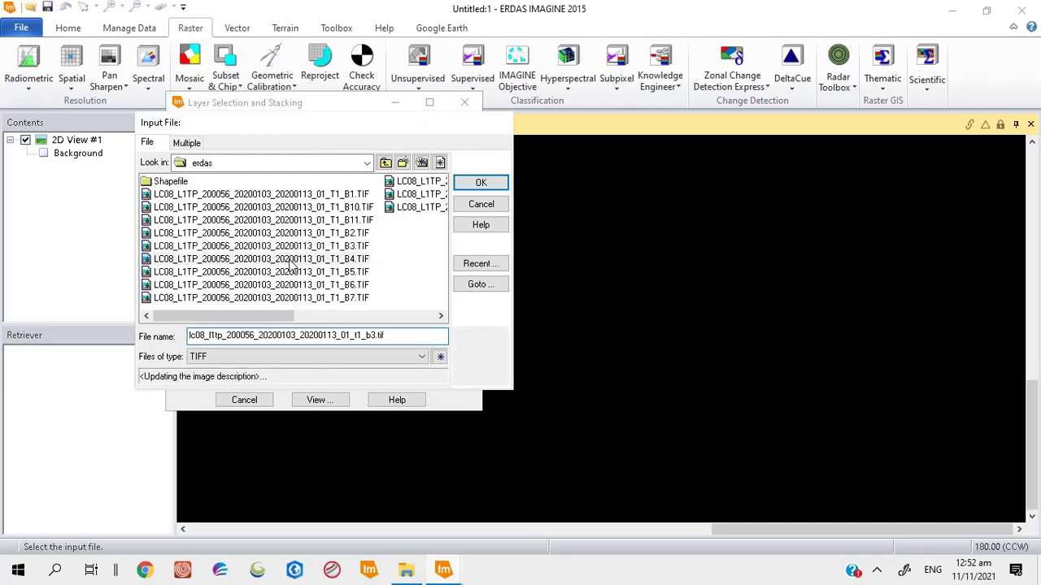
{"action": "left_click", "coordinate": [480, 183]}
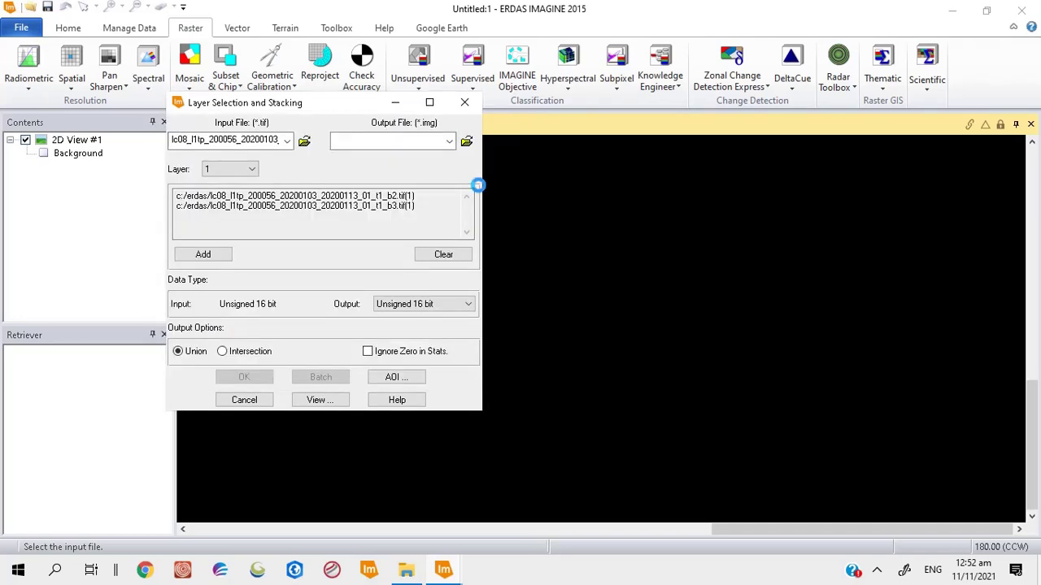
{"action": "left_click", "coordinate": [215, 256]}
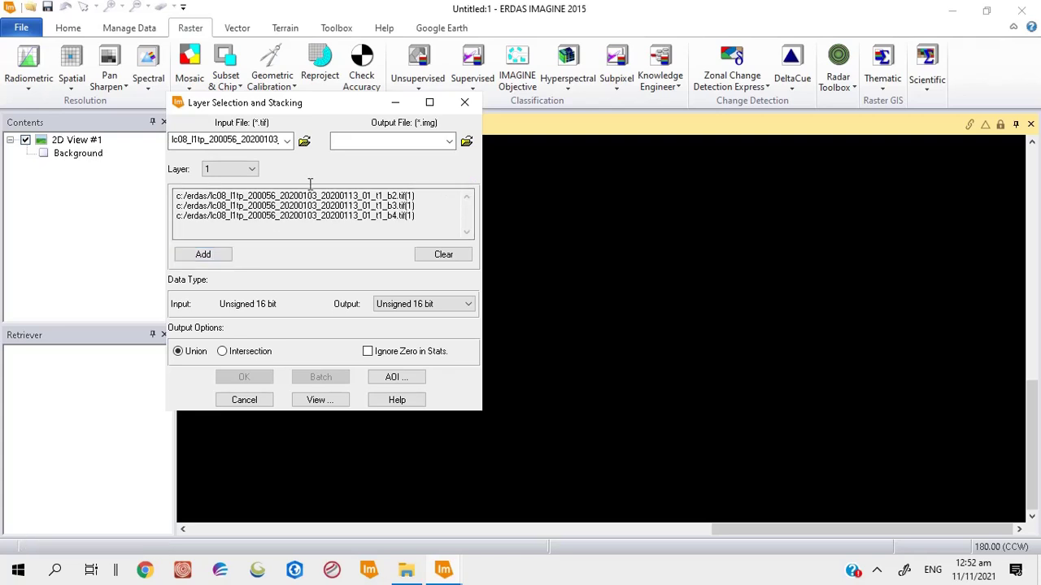
Step: Choose the band 5 image (file ending in T1_B5.TIF) as input and add it to the stack list
{"action": "left_click", "coordinate": [304, 141]}
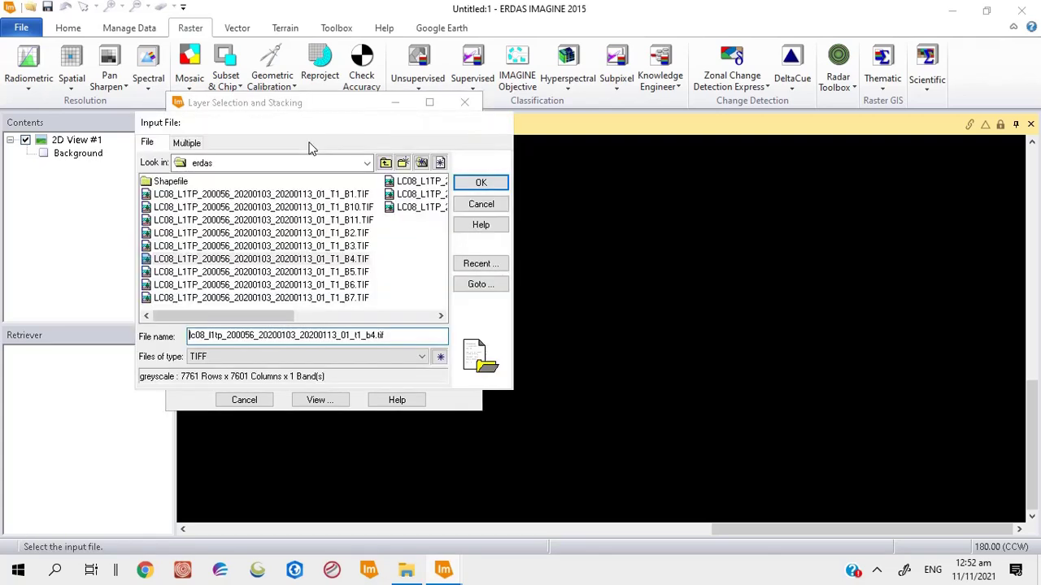
{"action": "left_click", "coordinate": [325, 274]}
{"action": "left_click", "coordinate": [478, 185]}
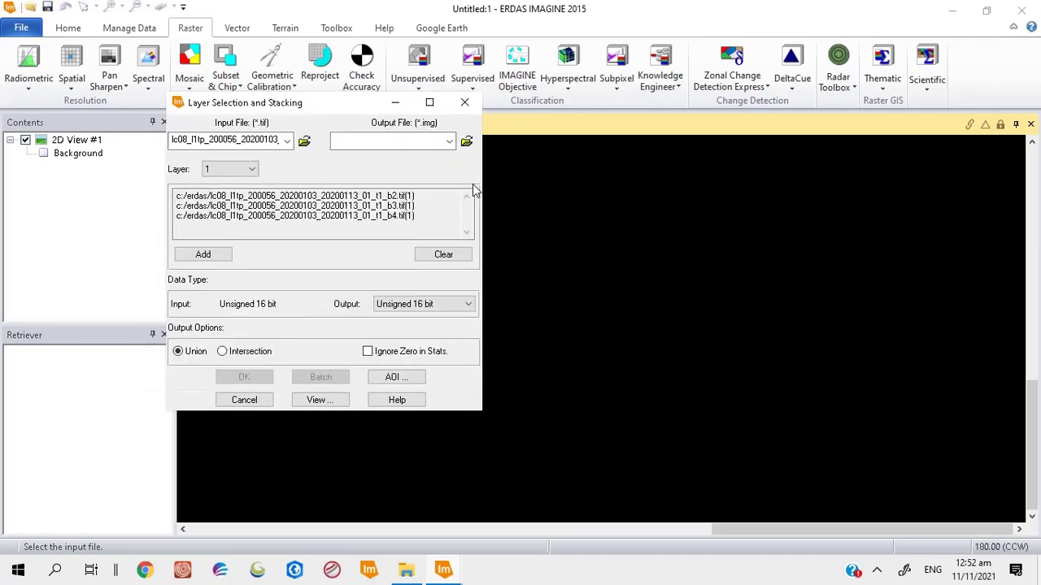
{"action": "left_click", "coordinate": [207, 255]}
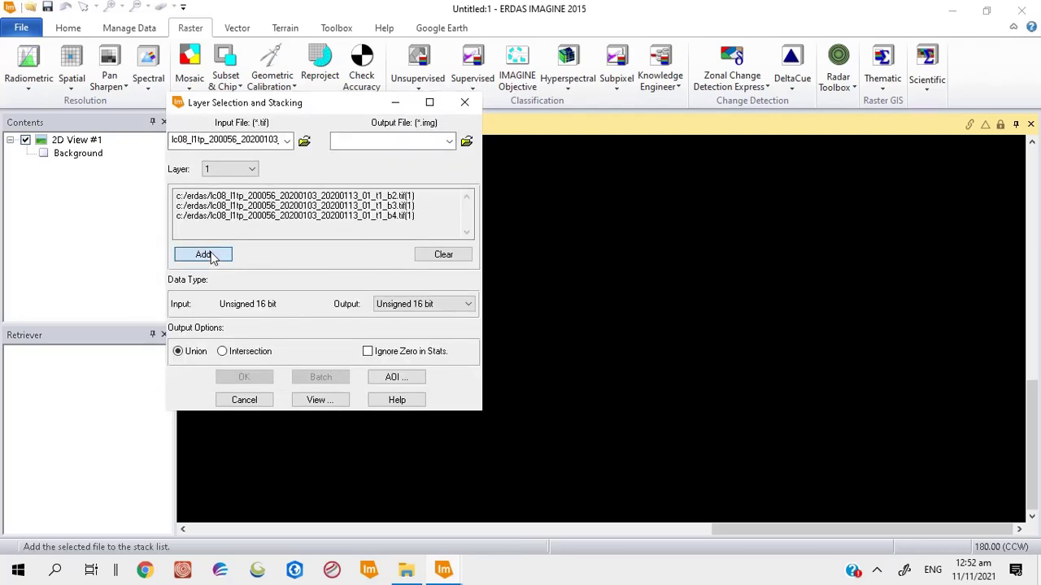
Step: Choose the band 6 image (file ending in T1_B6.TIF) as input and add it to the stack list
{"action": "left_click", "coordinate": [304, 142]}
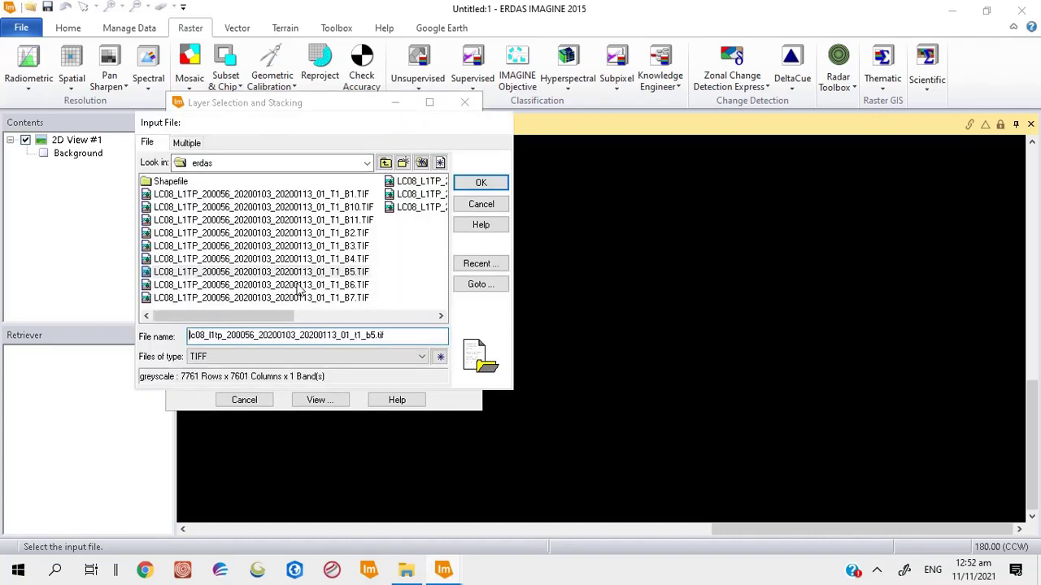
{"action": "left_click", "coordinate": [296, 286]}
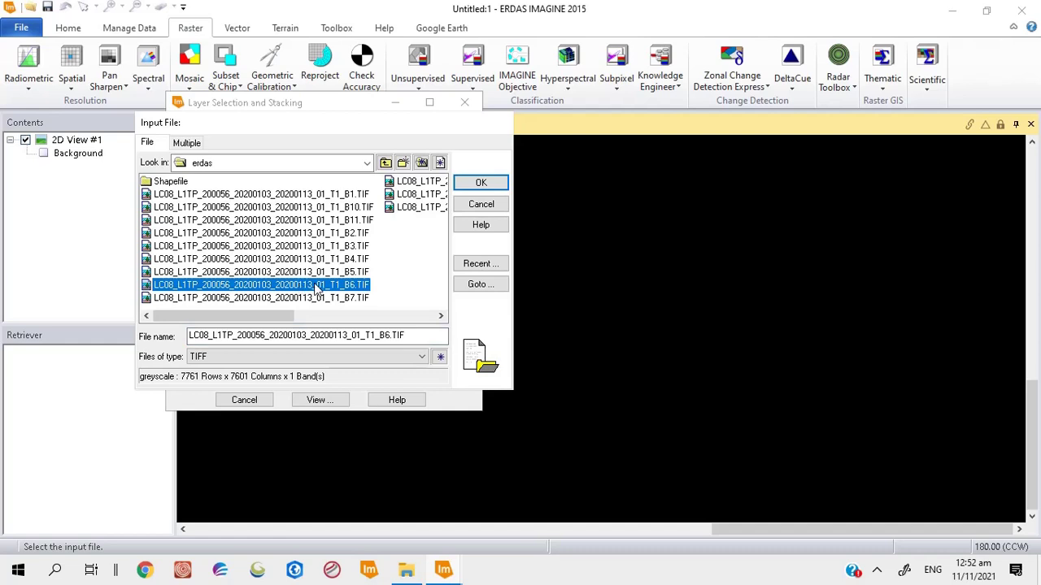
{"action": "left_click", "coordinate": [482, 185]}
{"action": "left_click", "coordinate": [204, 255]}
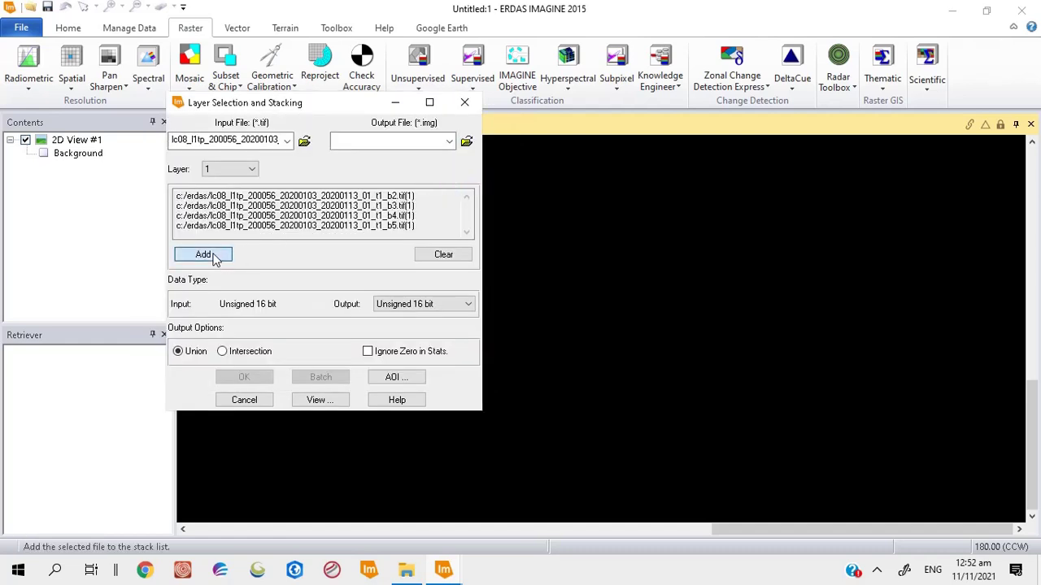
Step: Add the band 7 image (file ending in T1_B7.TIF) to the stack list and review the listed bands
{"action": "left_click", "coordinate": [304, 142]}
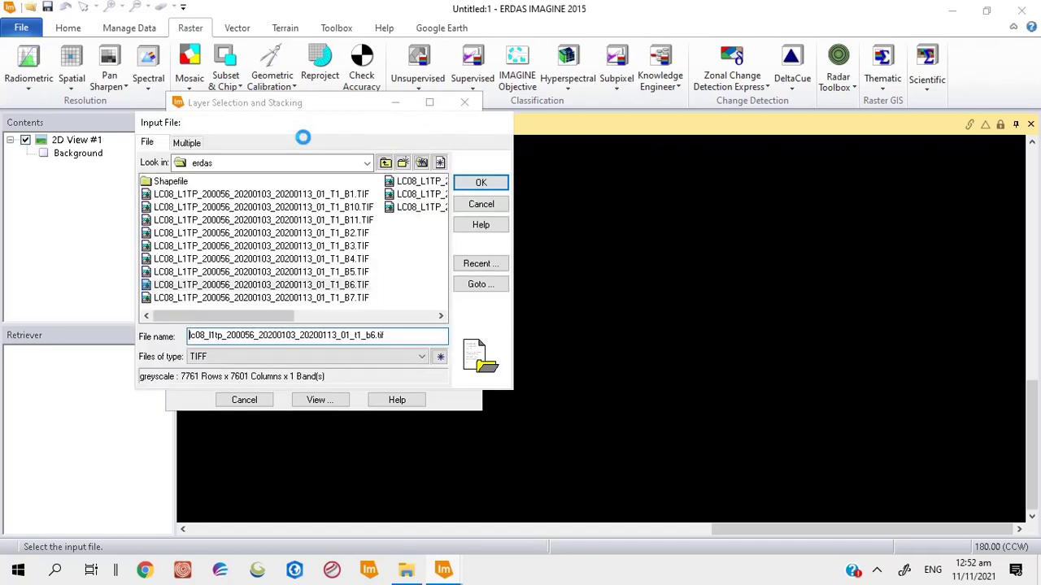
{"action": "left_click", "coordinate": [309, 298]}
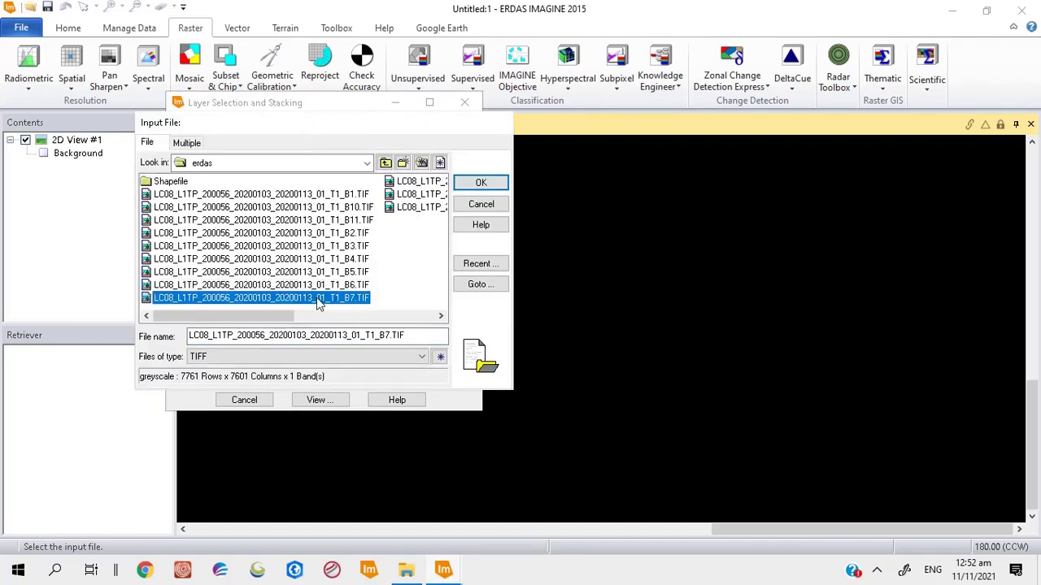
{"action": "left_click", "coordinate": [480, 184]}
{"action": "left_click", "coordinate": [219, 256]}
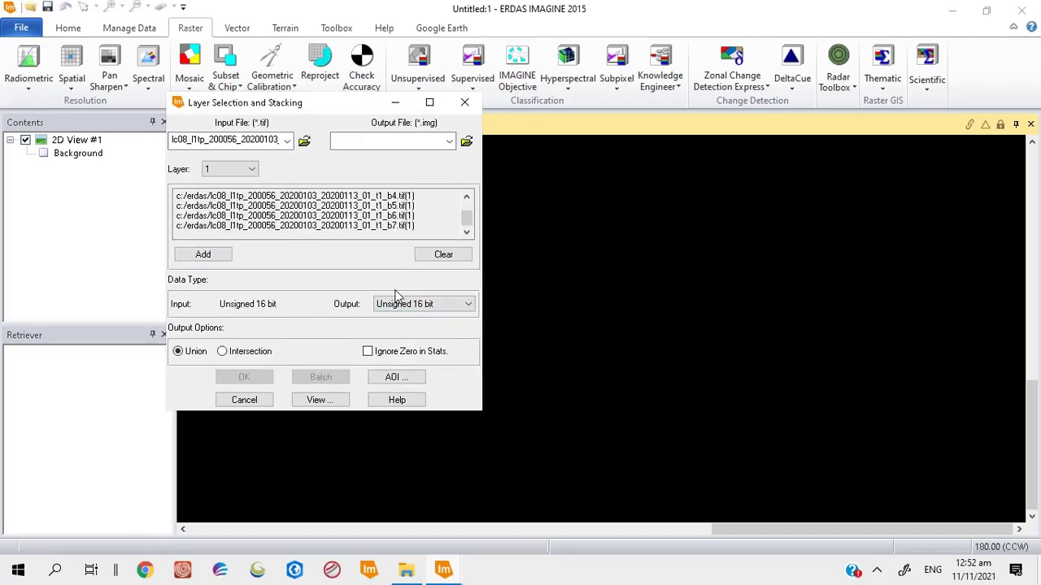
{"action": "scroll", "coordinate": [419, 213], "scroll_direction": "up", "scroll_amount": 1}
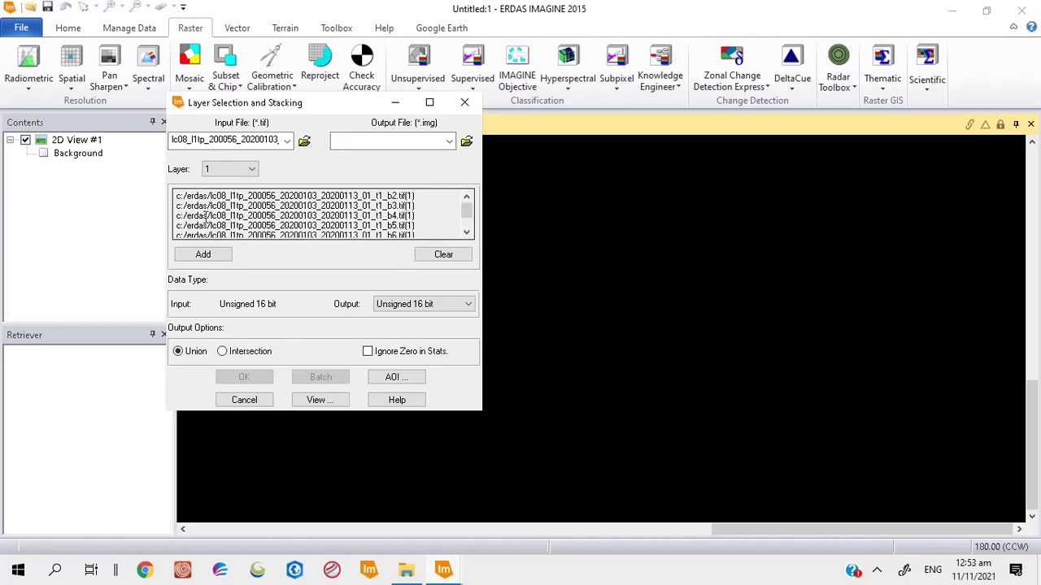
Step: Review the stacked band list and set the output to an IMAGINE image named MonroviaStack in the ERDAS folder on C:
{"action": "scroll", "coordinate": [270, 236], "scroll_direction": "down", "scroll_amount": 1}
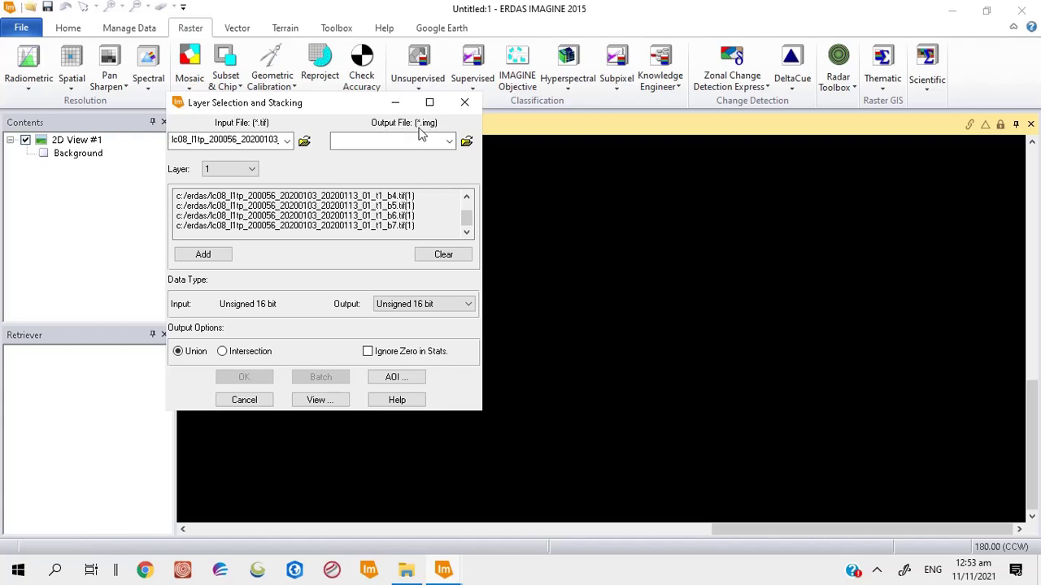
{"action": "left_click", "coordinate": [466, 143]}
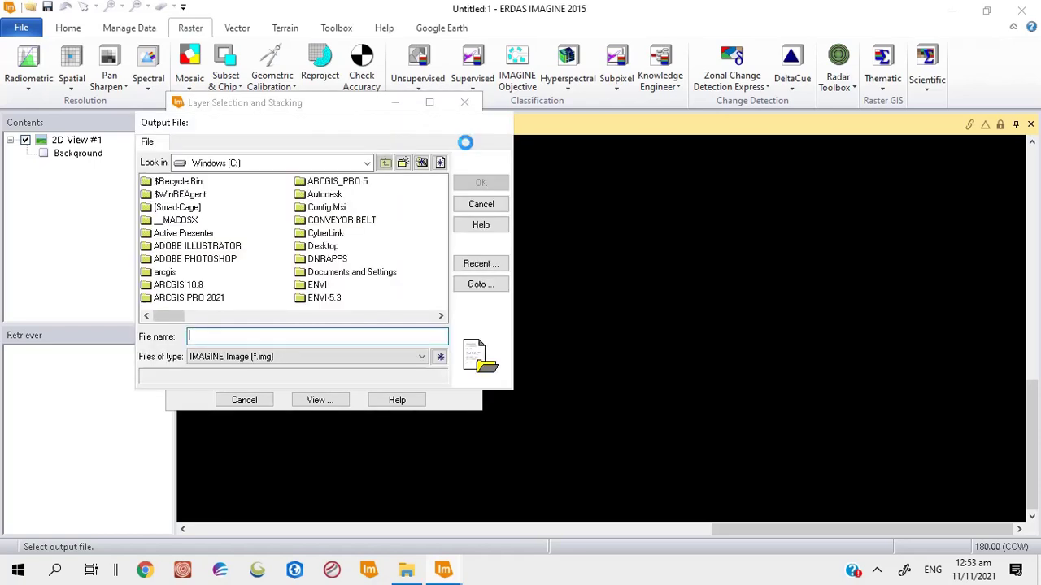
{"action": "left_click", "coordinate": [441, 317]}
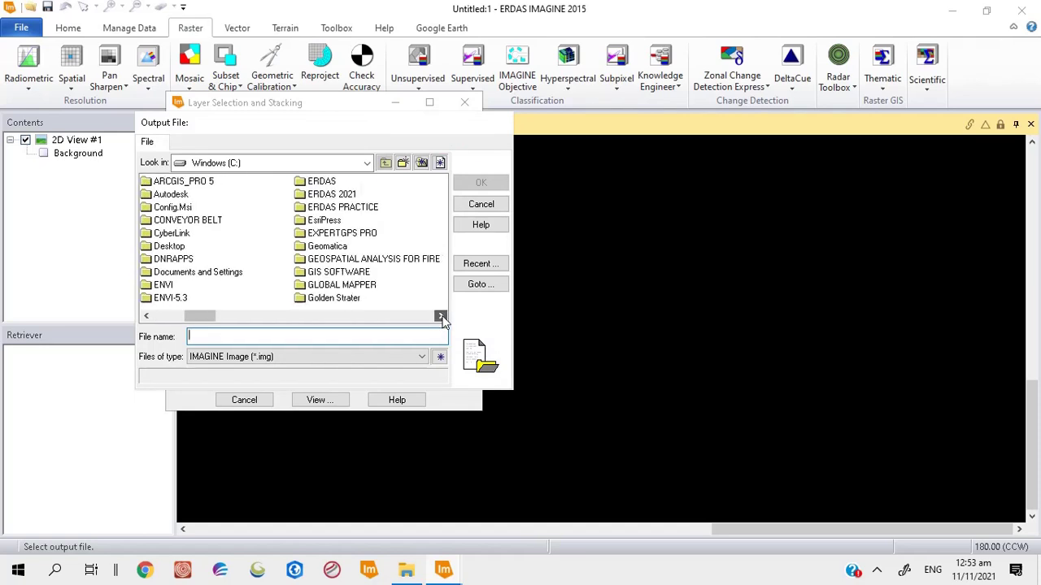
{"action": "double_click", "coordinate": [325, 181]}
{"action": "left_click", "coordinate": [315, 336]}
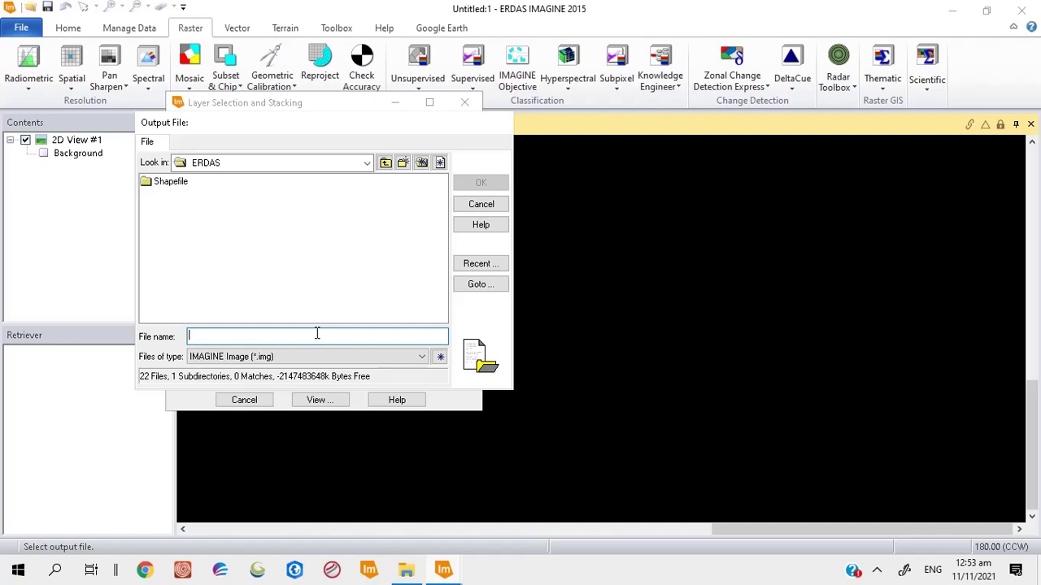
{"action": "type", "text": "Monro"}
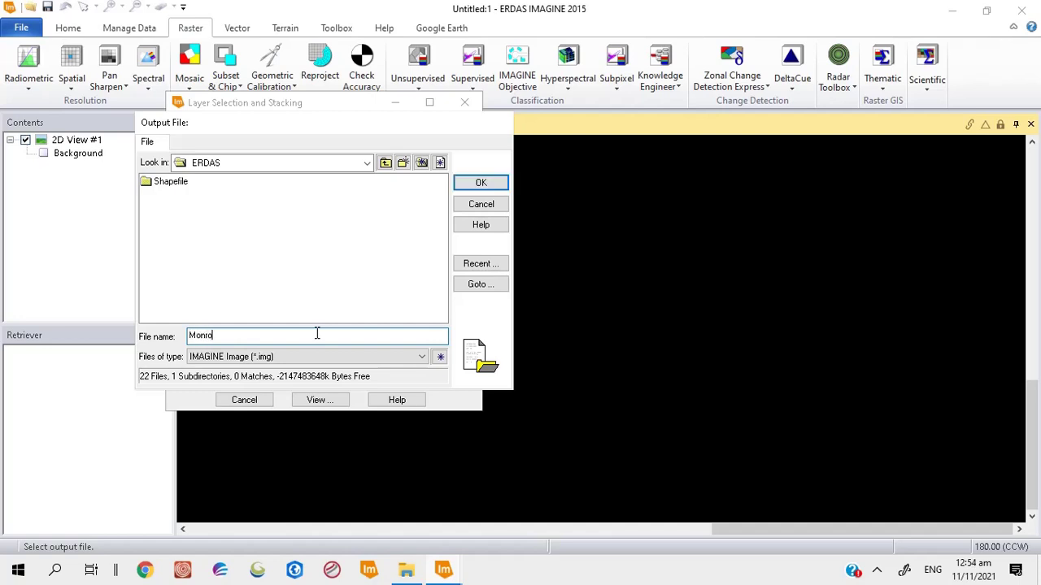
{"action": "type", "text": "viaStack"}
{"action": "left_click", "coordinate": [482, 184]}
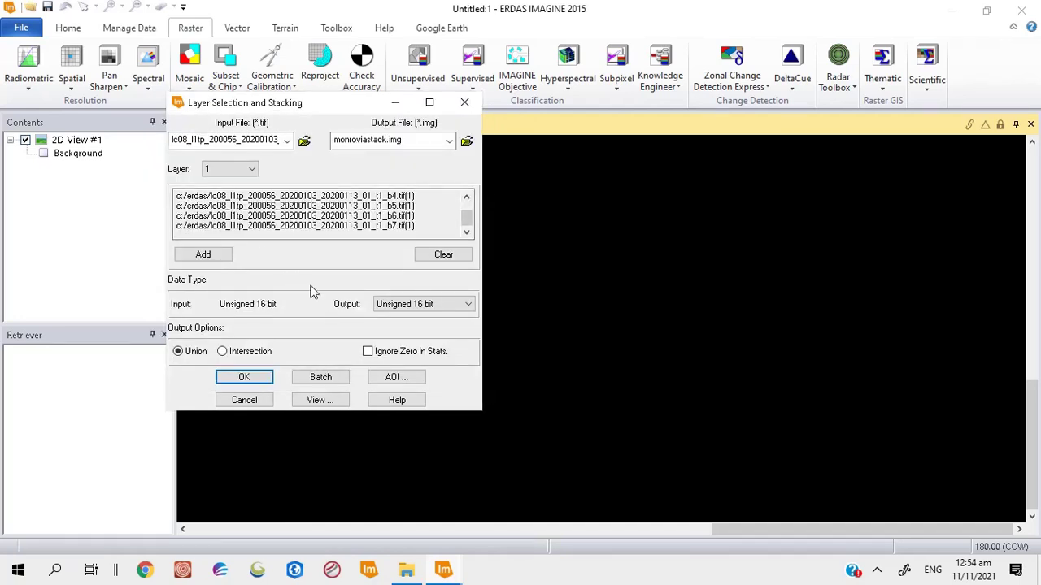
Step: Enable Ignore Zero in Stats, run the layer stack, and close the process list once processing is done
{"action": "left_click", "coordinate": [367, 352]}
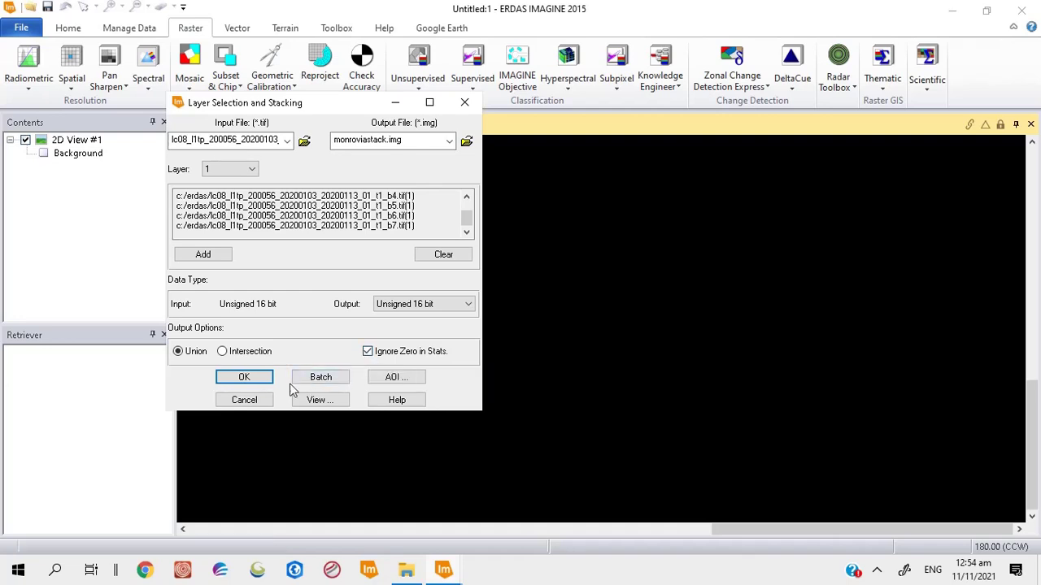
{"action": "left_click", "coordinate": [244, 378]}
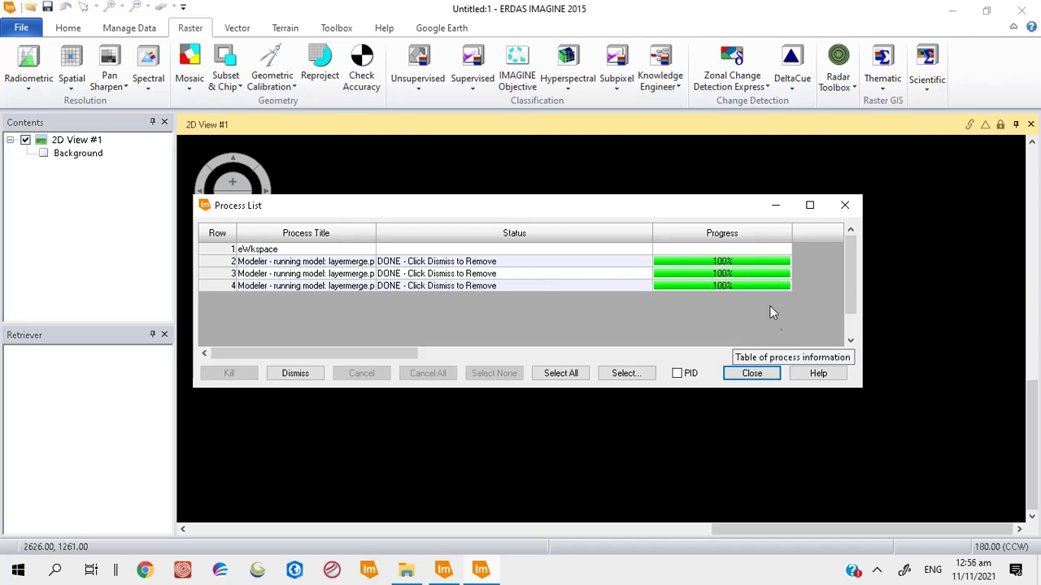
{"action": "left_click", "coordinate": [752, 373]}
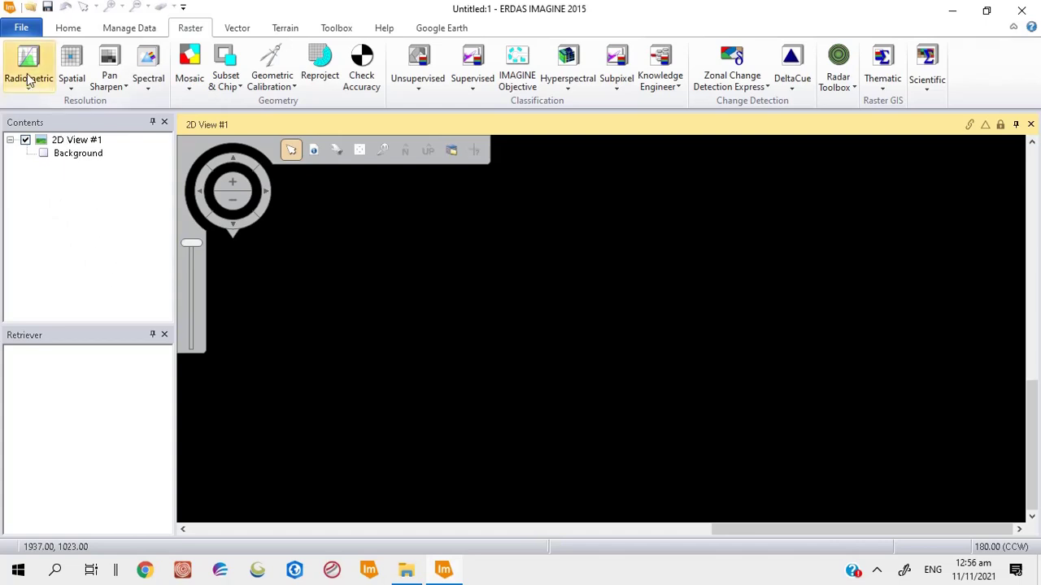
Step: Open monroviastack.img from the recent documents in the 2D view and activate the pan tool
{"action": "left_click", "coordinate": [22, 29]}
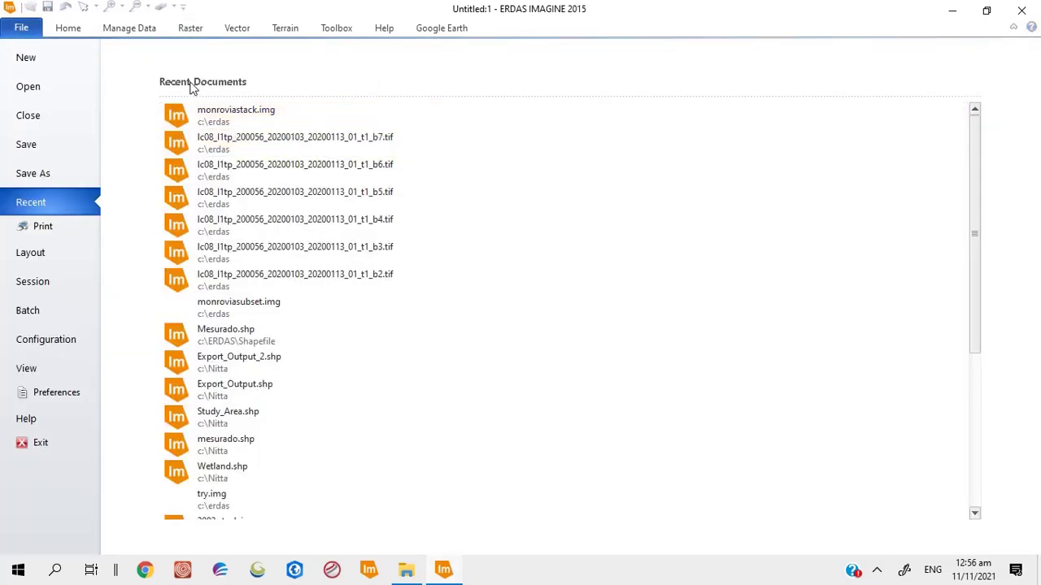
{"action": "left_click", "coordinate": [279, 114]}
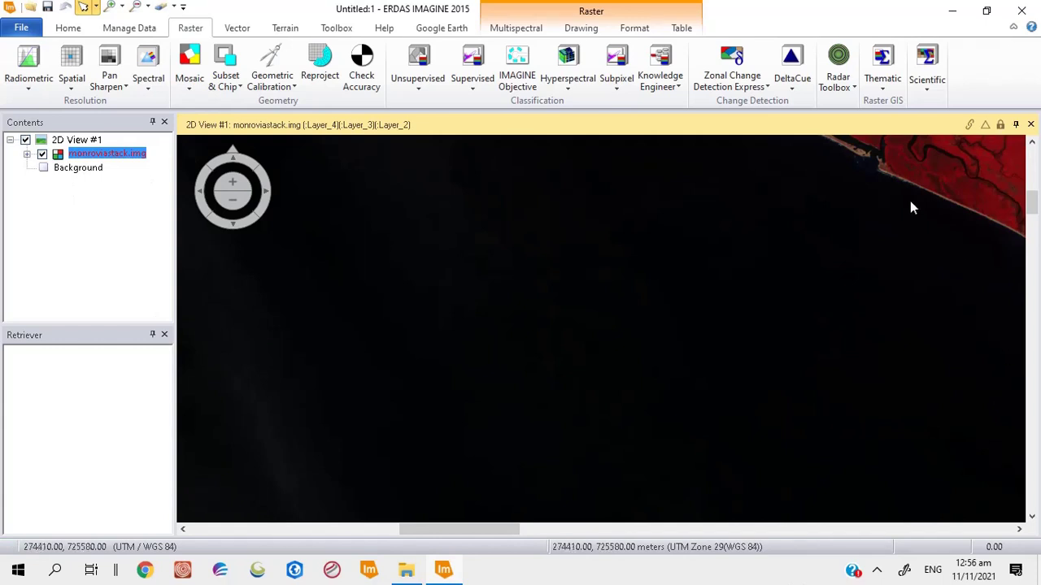
{"action": "mouse_move", "coordinate": [284, 163]}
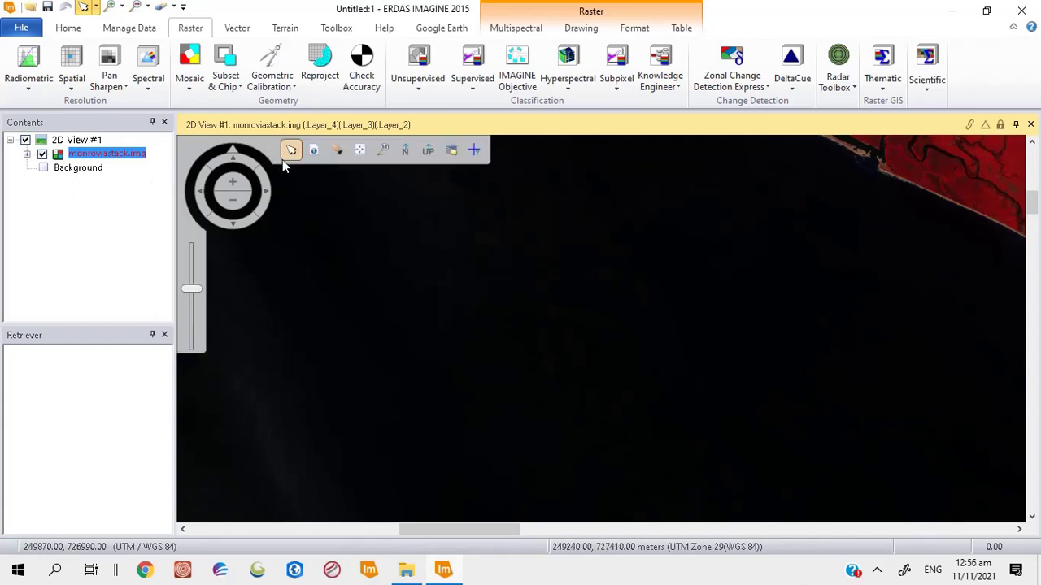
{"action": "left_click", "coordinate": [336, 151]}
Step: Examine the full extent of the stacked Landsat scene, from the coastline to its outer edges
{"action": "left_click_drag", "start_coordinate": [999, 204], "coordinate": [673, 382]}
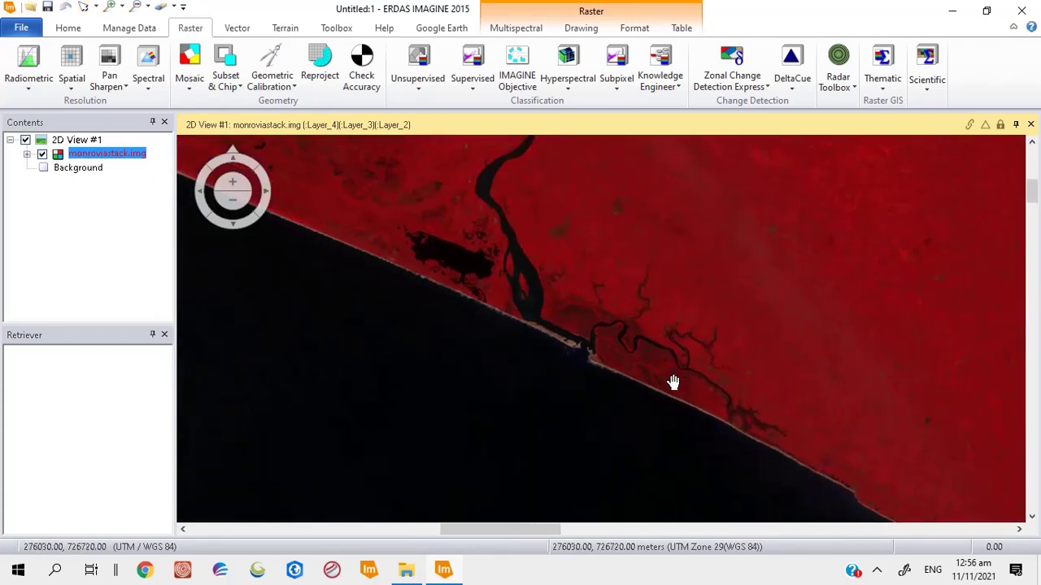
{"action": "scroll", "coordinate": [678, 350], "scroll_direction": "down", "scroll_amount": 3}
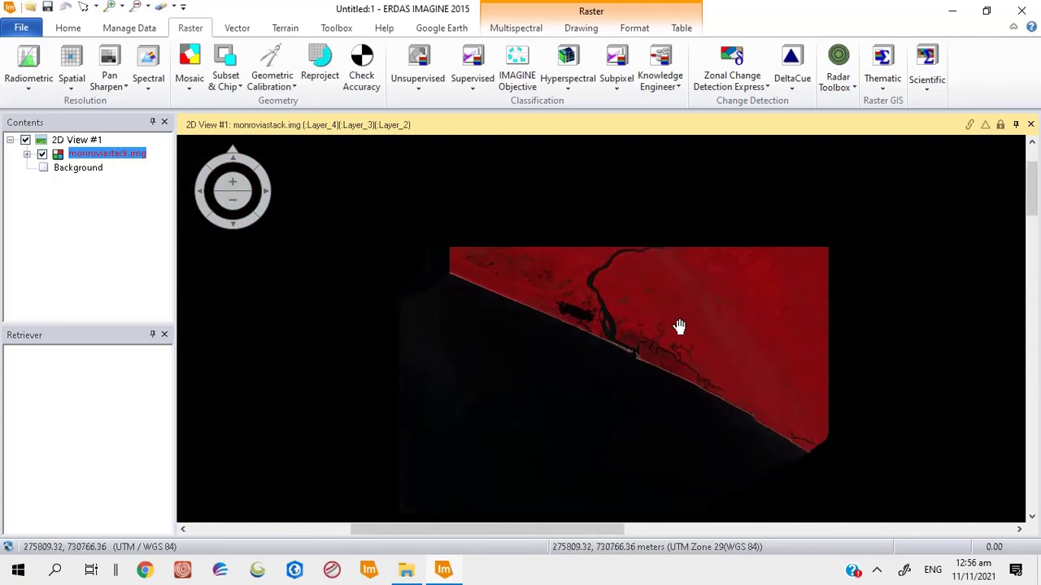
{"action": "scroll", "coordinate": [679, 326], "scroll_direction": "up", "scroll_amount": 3}
{"action": "scroll", "coordinate": [669, 283], "scroll_direction": "down", "scroll_amount": 2}
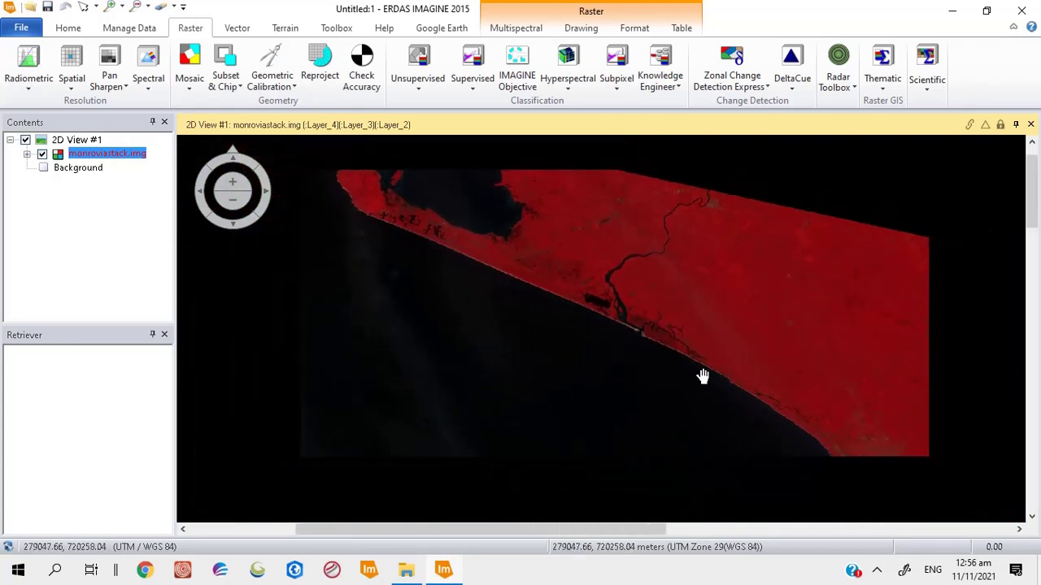
{"action": "scroll", "coordinate": [632, 273], "scroll_direction": "up", "scroll_amount": 2}
{"action": "scroll", "coordinate": [627, 270], "scroll_direction": "down", "scroll_amount": 2}
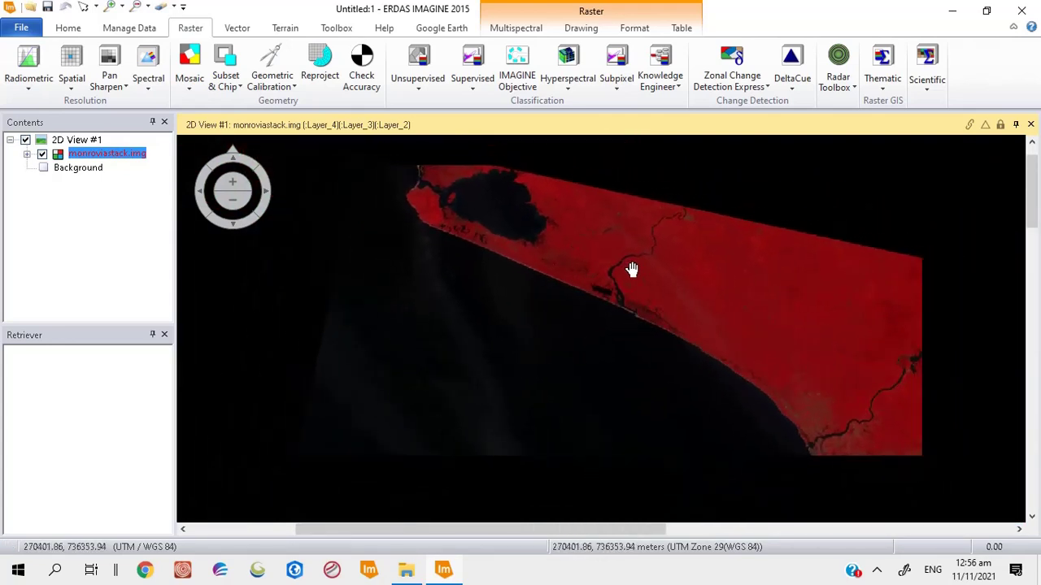
{"action": "scroll", "coordinate": [628, 259], "scroll_direction": "up", "scroll_amount": 1}
{"action": "scroll", "coordinate": [637, 276], "scroll_direction": "up", "scroll_amount": 1}
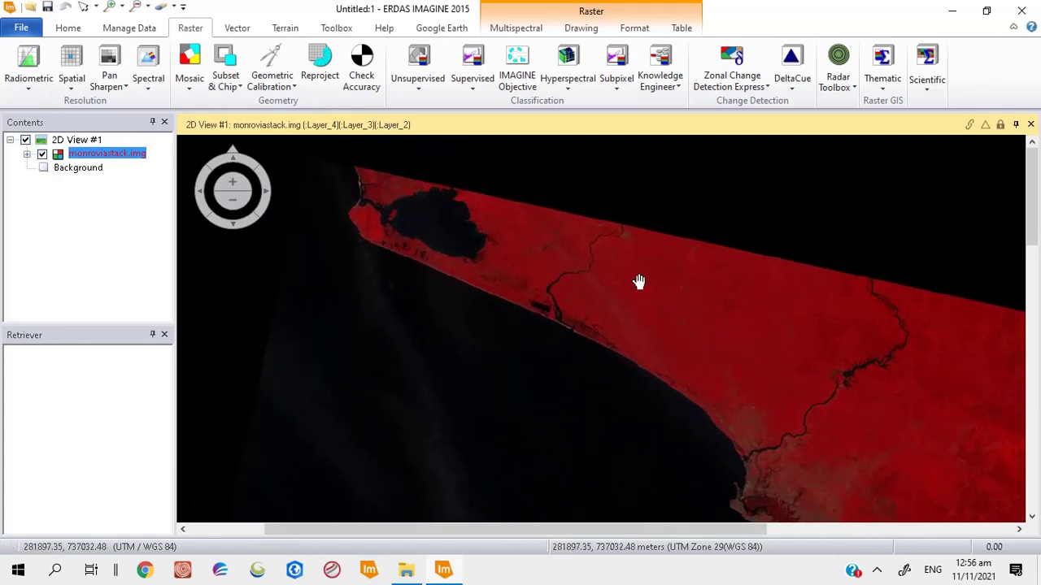
{"action": "scroll", "coordinate": [672, 298], "scroll_direction": "down", "scroll_amount": 2}
{"action": "scroll", "coordinate": [727, 313], "scroll_direction": "up", "scroll_amount": 1}
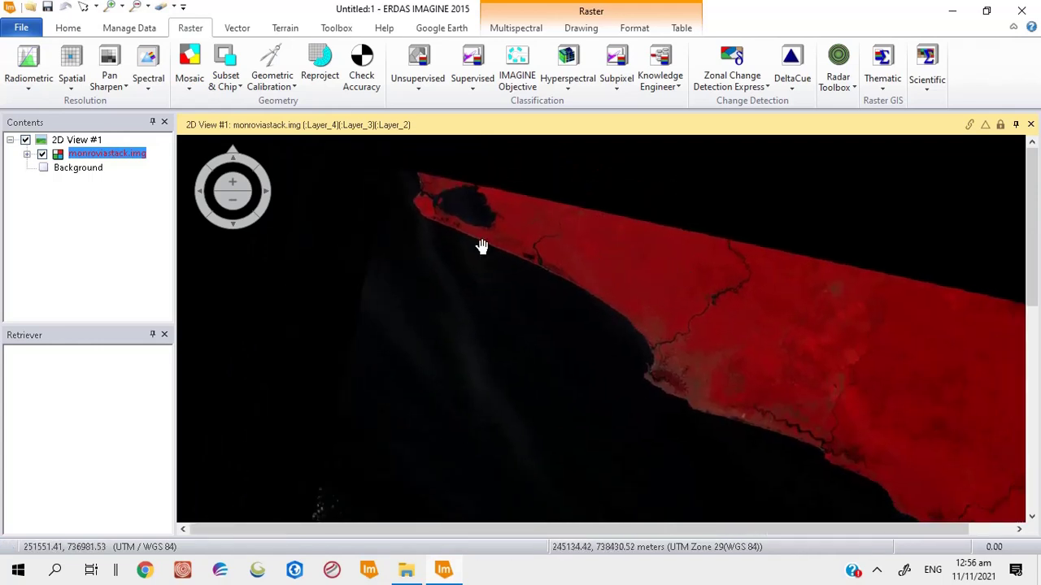
{"action": "right_click", "coordinate": [106, 157]}
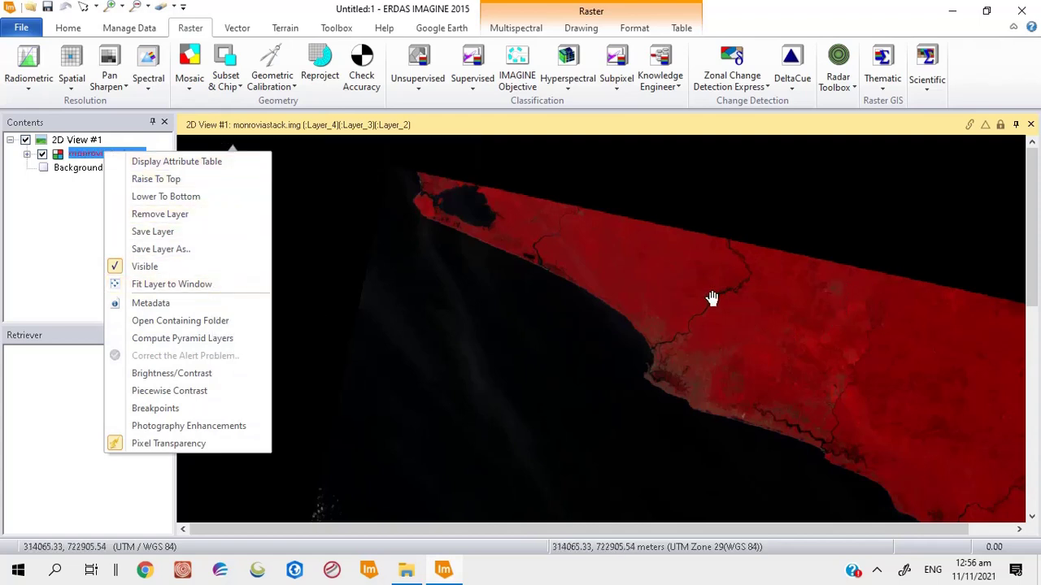
{"action": "left_click_drag", "start_coordinate": [806, 323], "coordinate": [749, 315]}
{"action": "left_click_drag", "start_coordinate": [664, 302], "coordinate": [666, 334]}
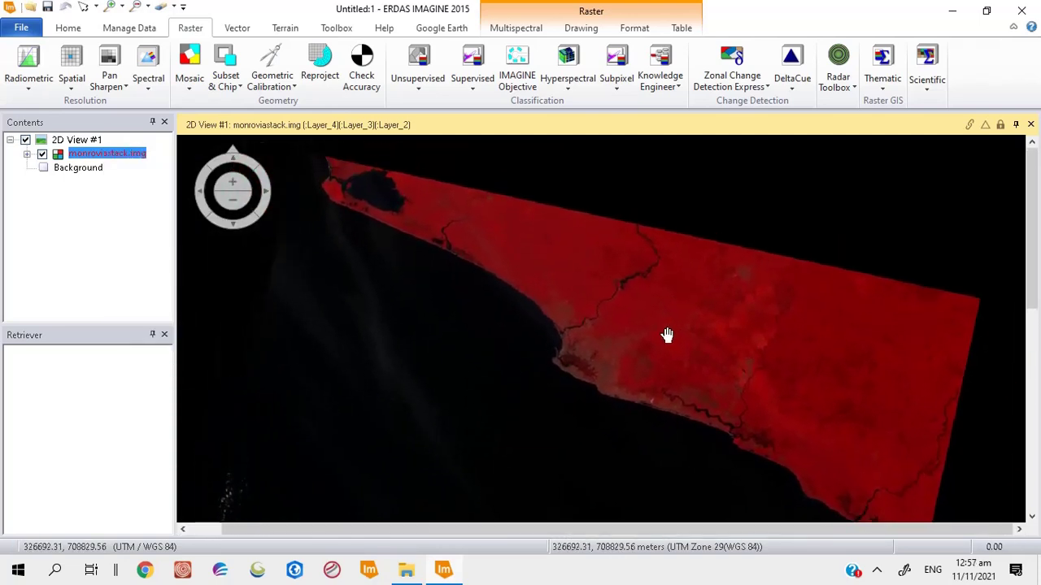
{"action": "scroll", "coordinate": [832, 361], "scroll_direction": "down", "scroll_amount": 3}
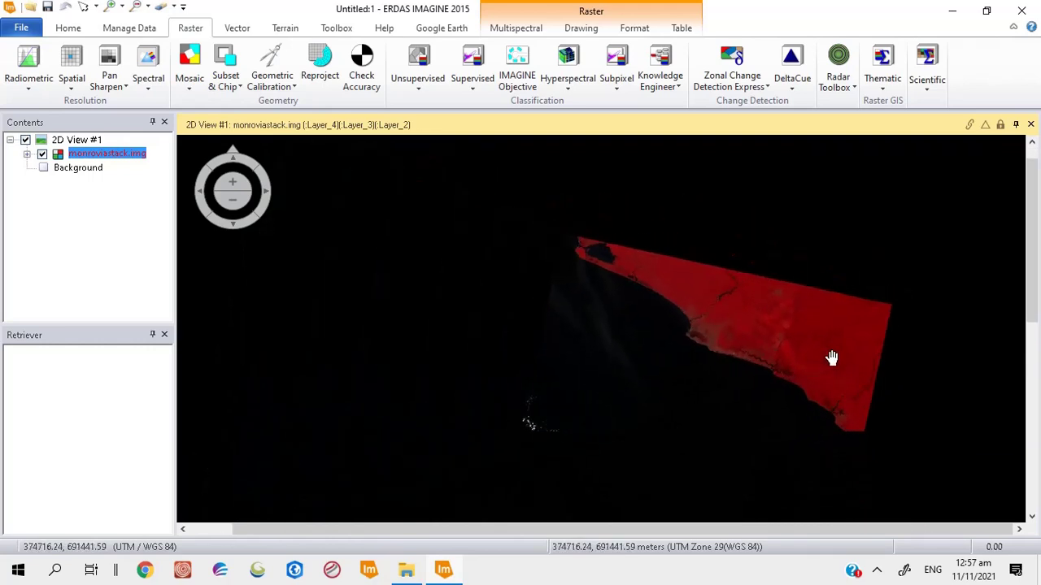
{"action": "left_click_drag", "start_coordinate": [814, 371], "coordinate": [680, 309]}
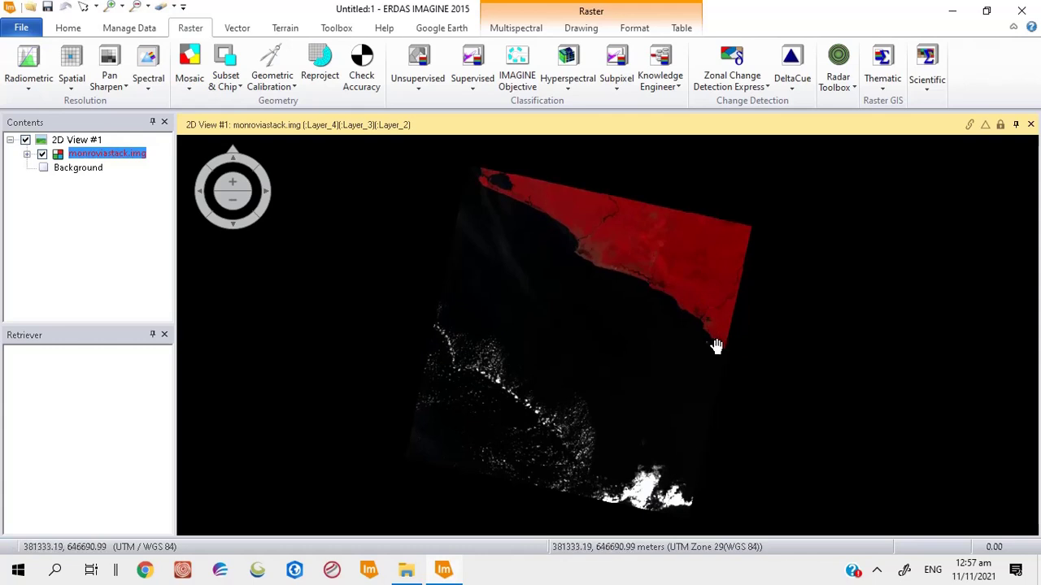
{"action": "left_click_drag", "start_coordinate": [702, 374], "coordinate": [726, 345]}
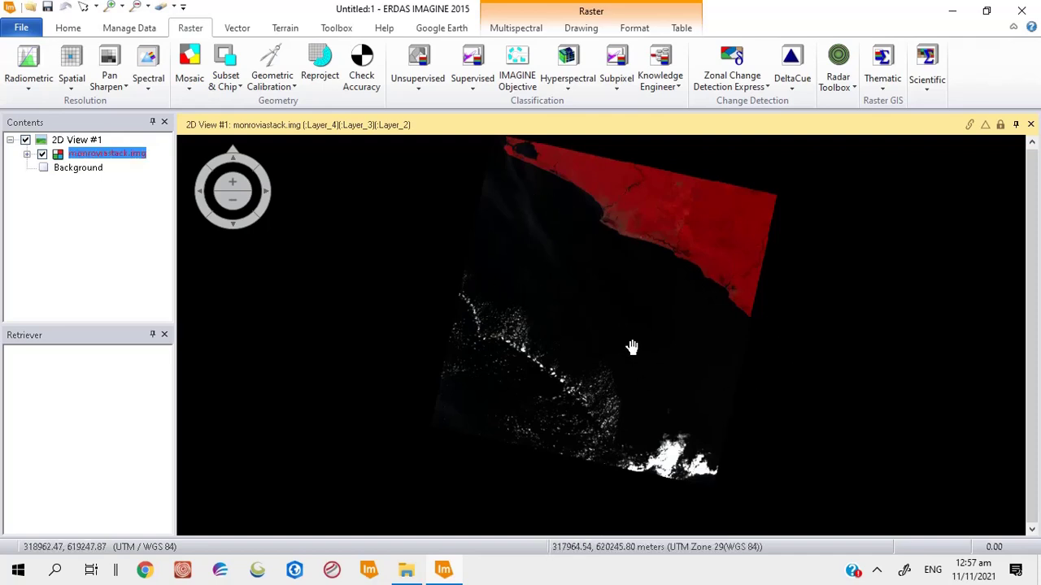
{"action": "left_click_drag", "start_coordinate": [587, 351], "coordinate": [557, 400]}
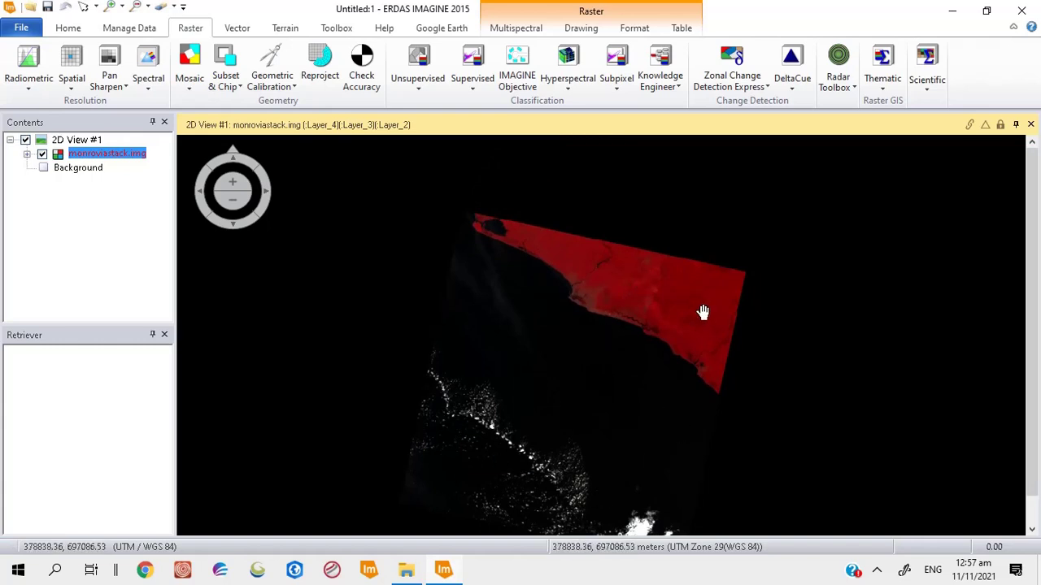
Step: Examine the coastal city, its river channels and wetland, and the inland area of the stacked image in detail
{"action": "scroll", "coordinate": [681, 311], "scroll_direction": "up", "scroll_amount": 3}
{"action": "scroll", "coordinate": [674, 313], "scroll_direction": "up", "scroll_amount": 2}
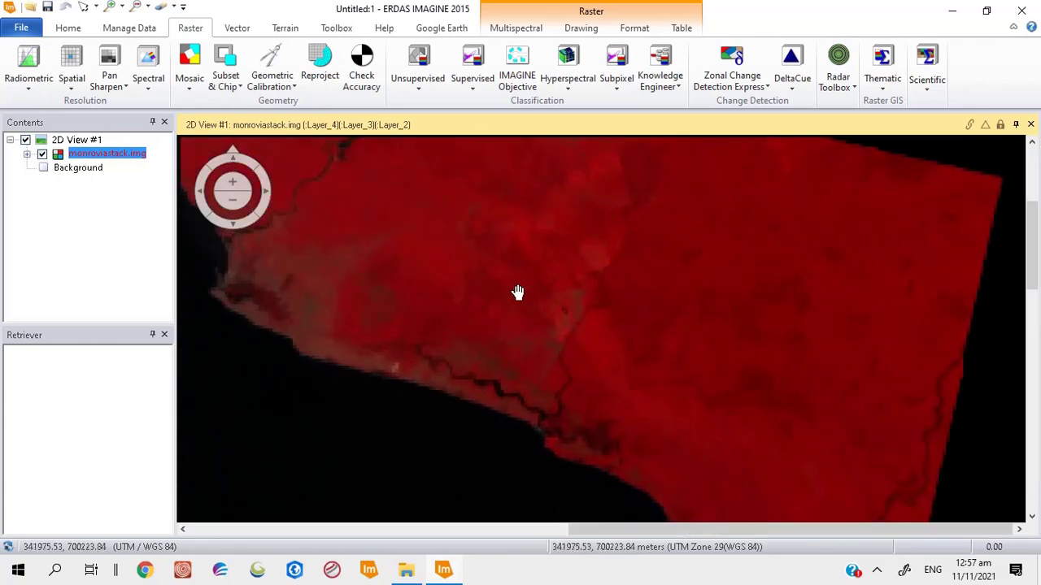
{"action": "scroll", "coordinate": [682, 359], "scroll_direction": "up", "scroll_amount": 1}
{"action": "scroll", "coordinate": [667, 358], "scroll_direction": "up", "scroll_amount": 2}
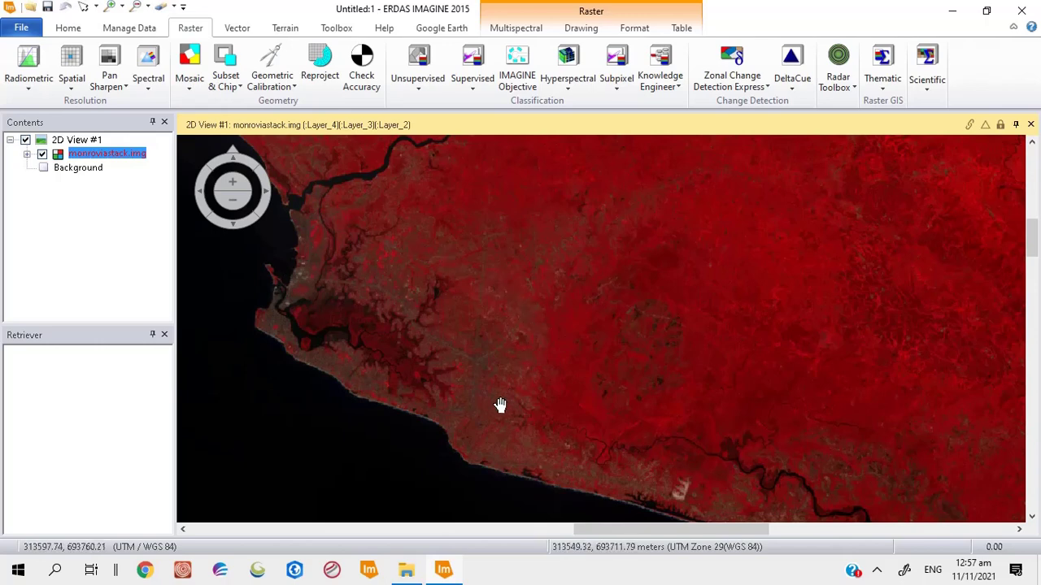
{"action": "scroll", "coordinate": [567, 378], "scroll_direction": "up", "scroll_amount": 2}
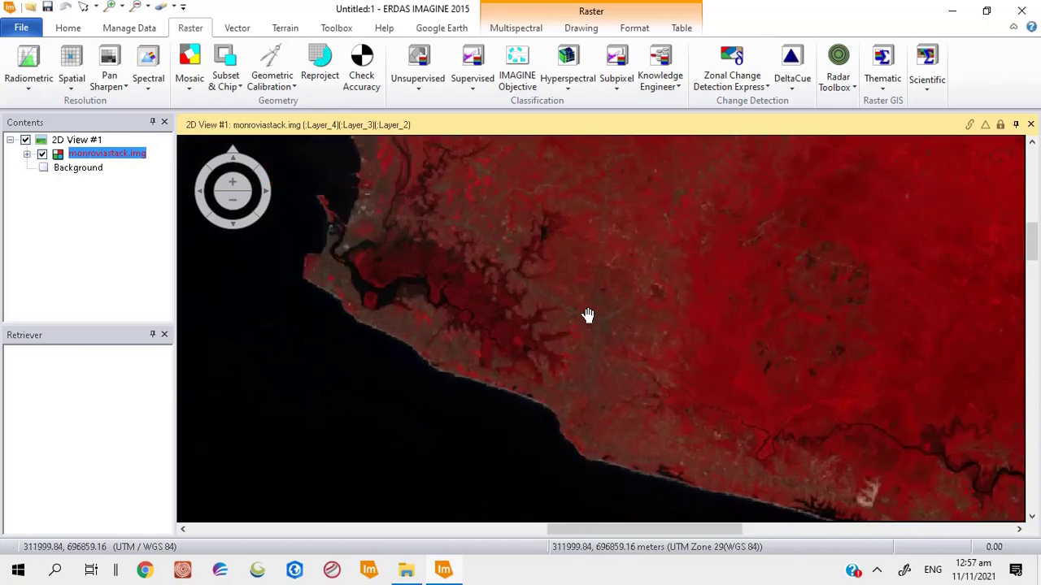
{"action": "left_click_drag", "start_coordinate": [425, 270], "coordinate": [558, 320]}
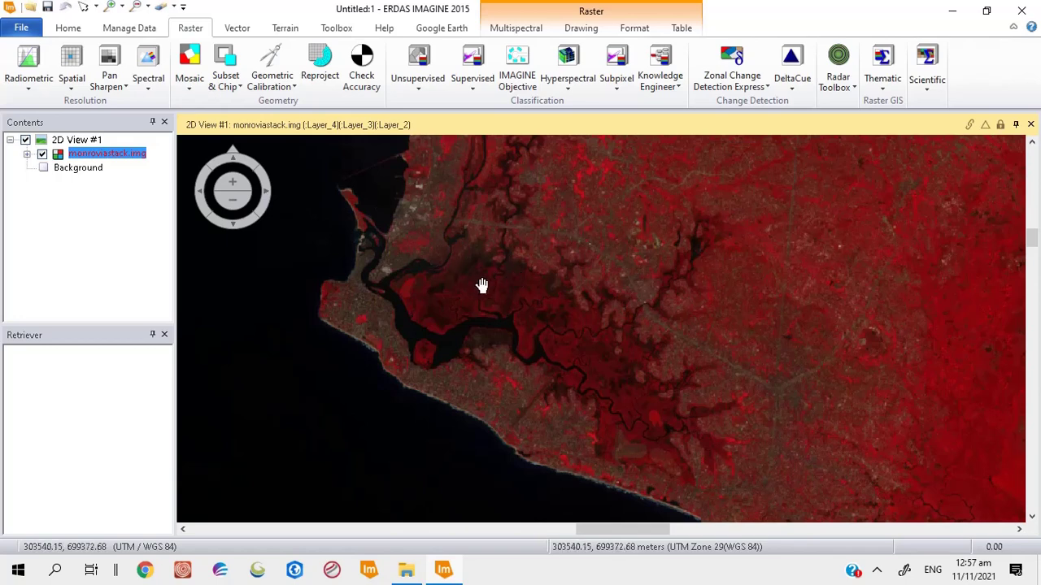
{"action": "left_click_drag", "start_coordinate": [629, 414], "coordinate": [661, 393]}
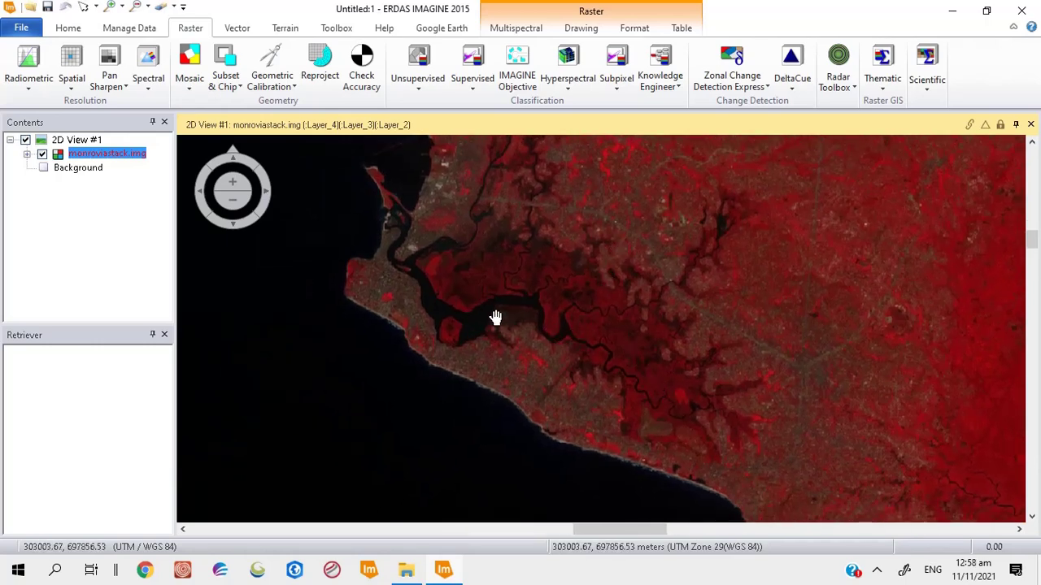
{"action": "left_click_drag", "start_coordinate": [606, 336], "coordinate": [645, 336]}
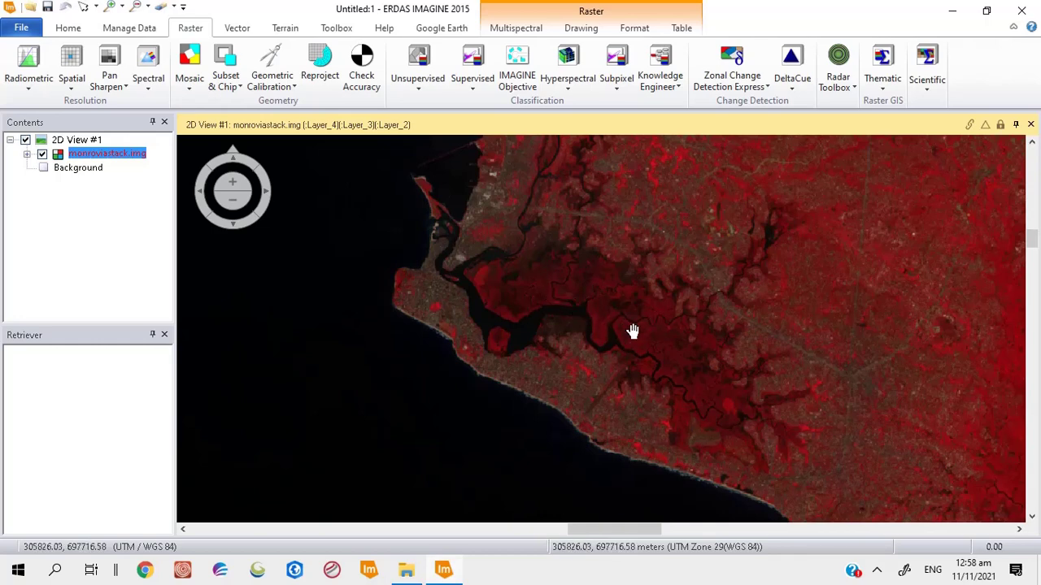
{"action": "scroll", "coordinate": [624, 332], "scroll_direction": "down", "scroll_amount": 3}
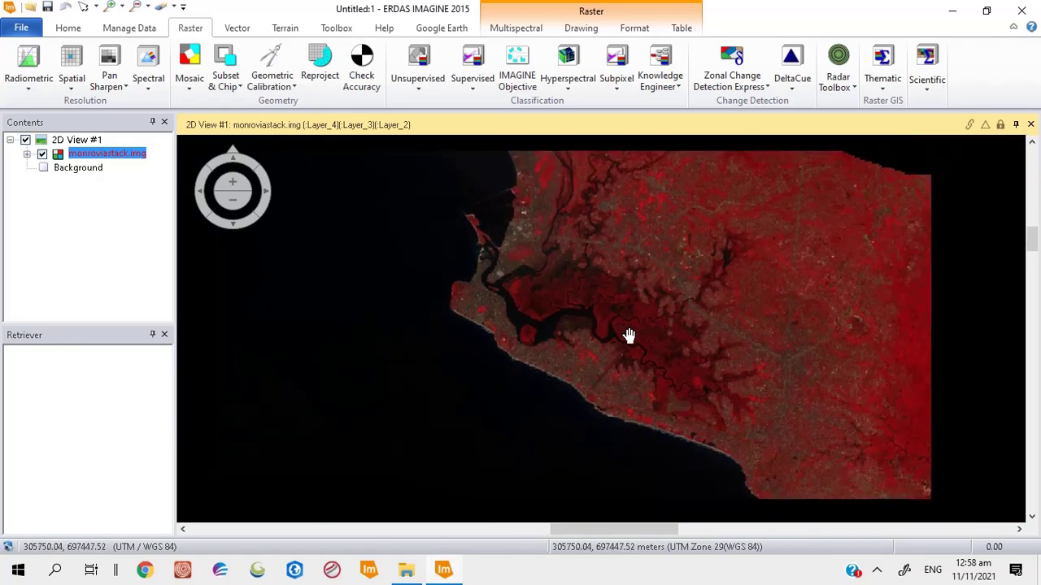
{"action": "scroll", "coordinate": [628, 340], "scroll_direction": "up", "scroll_amount": 3}
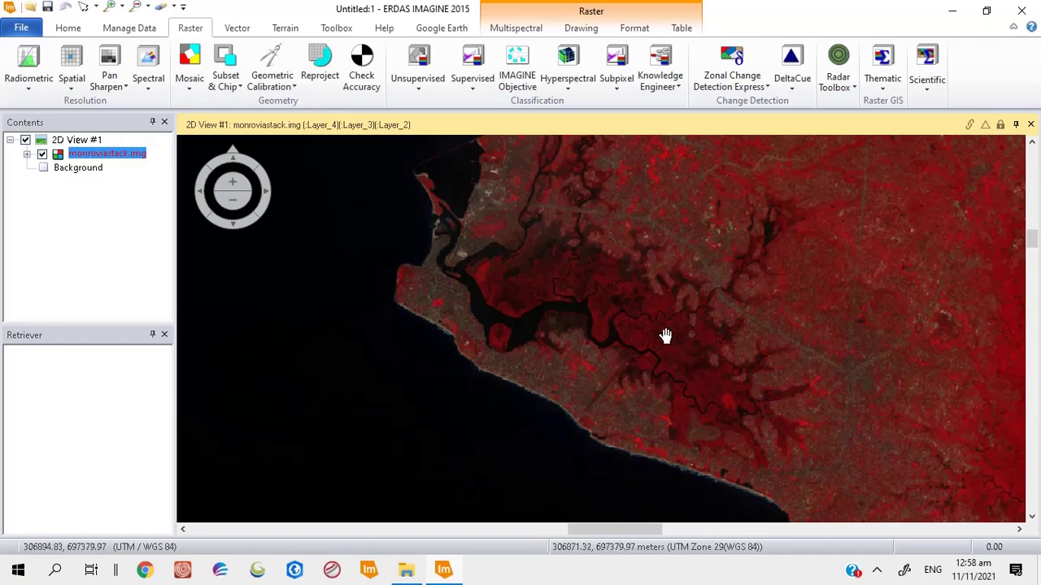
{"action": "left_click_drag", "start_coordinate": [675, 337], "coordinate": [621, 372]}
{"action": "left_click_drag", "start_coordinate": [789, 348], "coordinate": [604, 397]}
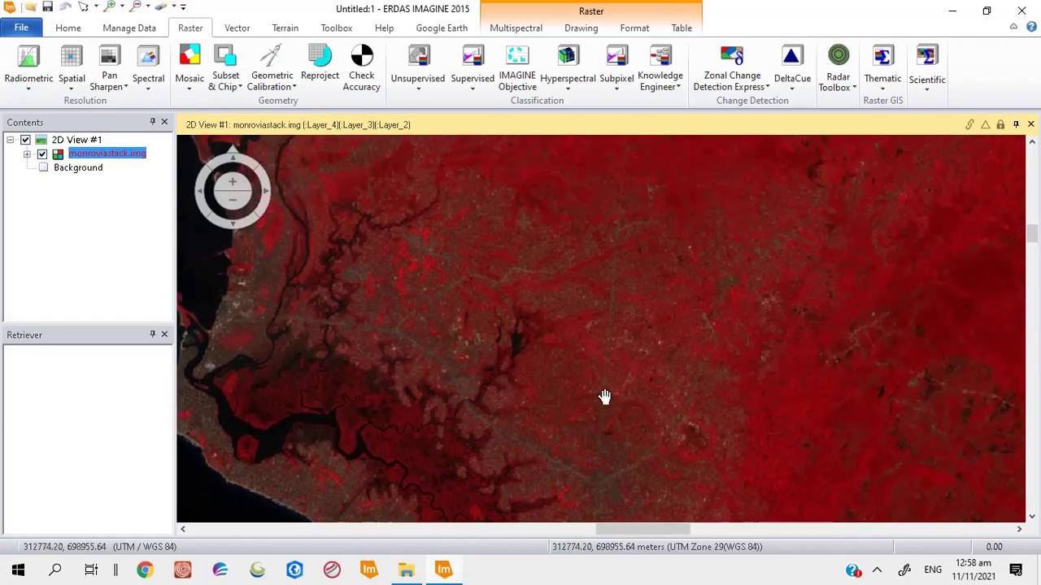
{"action": "left_click_drag", "start_coordinate": [952, 344], "coordinate": [593, 356]}
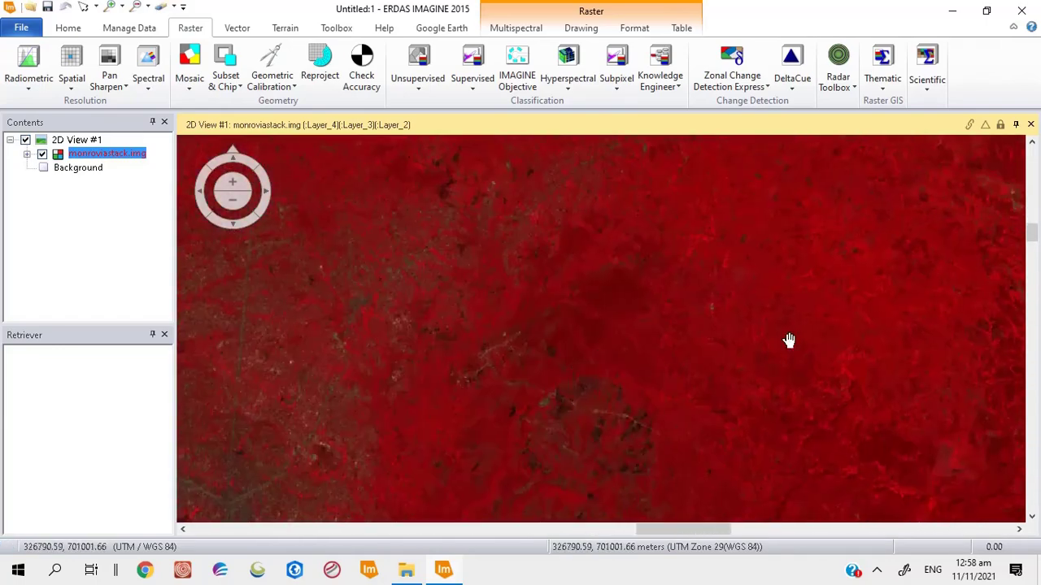
{"action": "left_click_drag", "start_coordinate": [611, 397], "coordinate": [924, 324]}
{"action": "left_click_drag", "start_coordinate": [679, 361], "coordinate": [824, 348]}
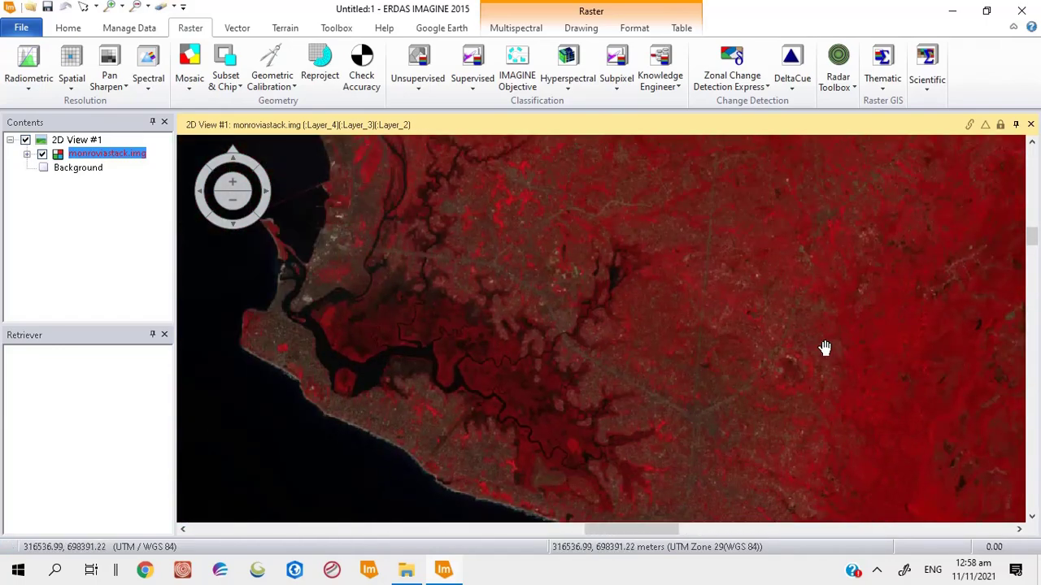
Step: Recheck the coastal city area of the stacked image and switch from panning back to the selection tool
{"action": "left_click_drag", "start_coordinate": [638, 361], "coordinate": [804, 333]}
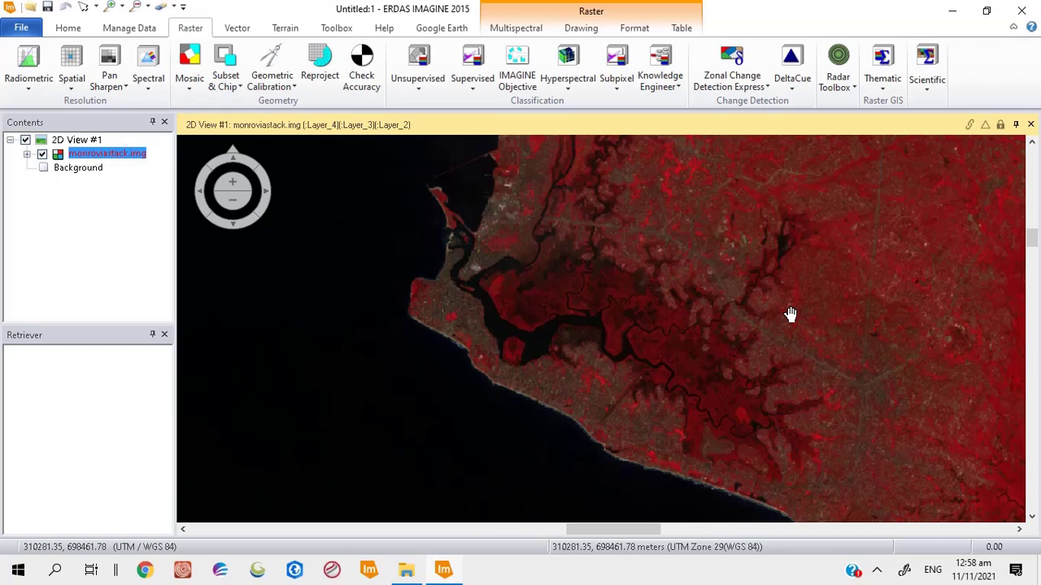
{"action": "scroll", "coordinate": [667, 349], "scroll_direction": "up", "scroll_amount": 2}
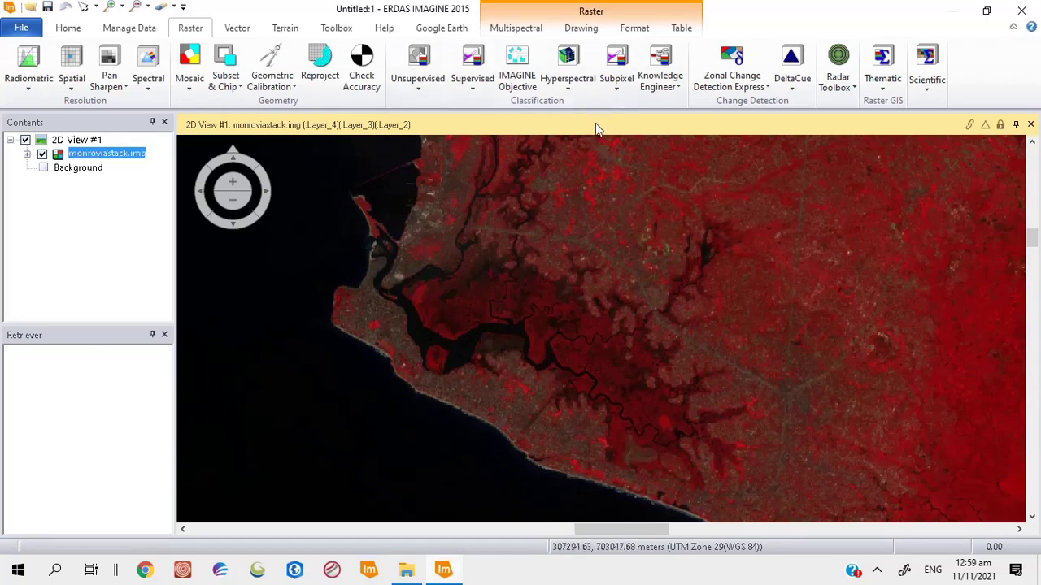
{"action": "left_click", "coordinate": [82, 8]}
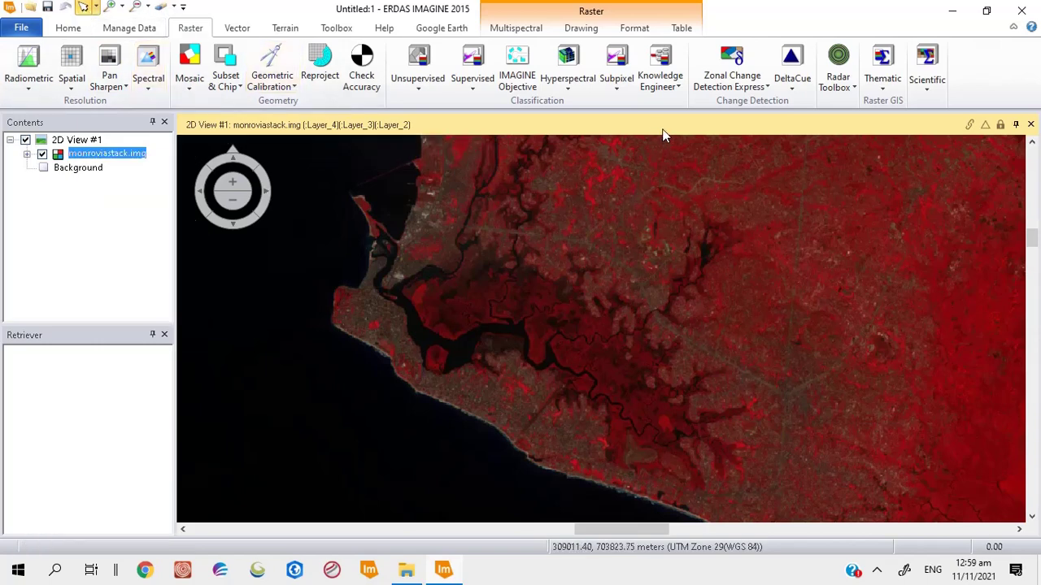
{"action": "right_click", "coordinate": [696, 152]}
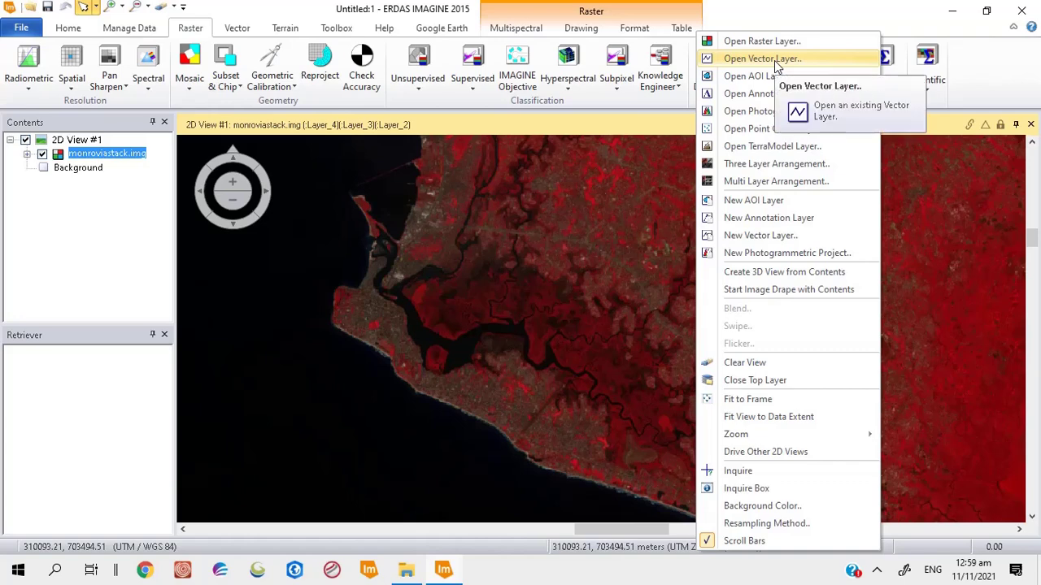
{"action": "left_click", "coordinate": [764, 58]}
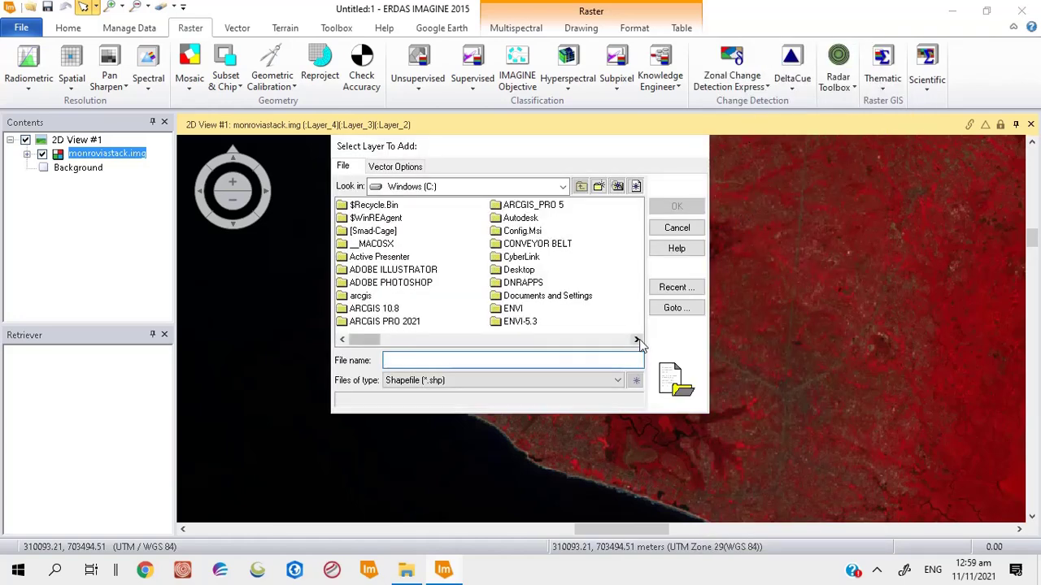
{"action": "left_click", "coordinate": [638, 340]}
{"action": "double_click", "coordinate": [533, 206]}
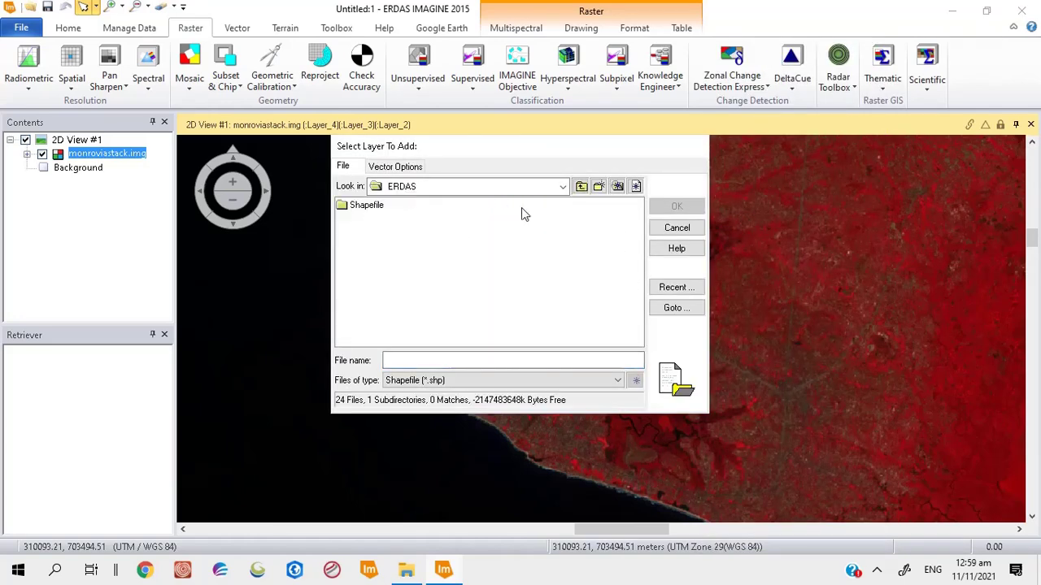
{"action": "double_click", "coordinate": [371, 205]}
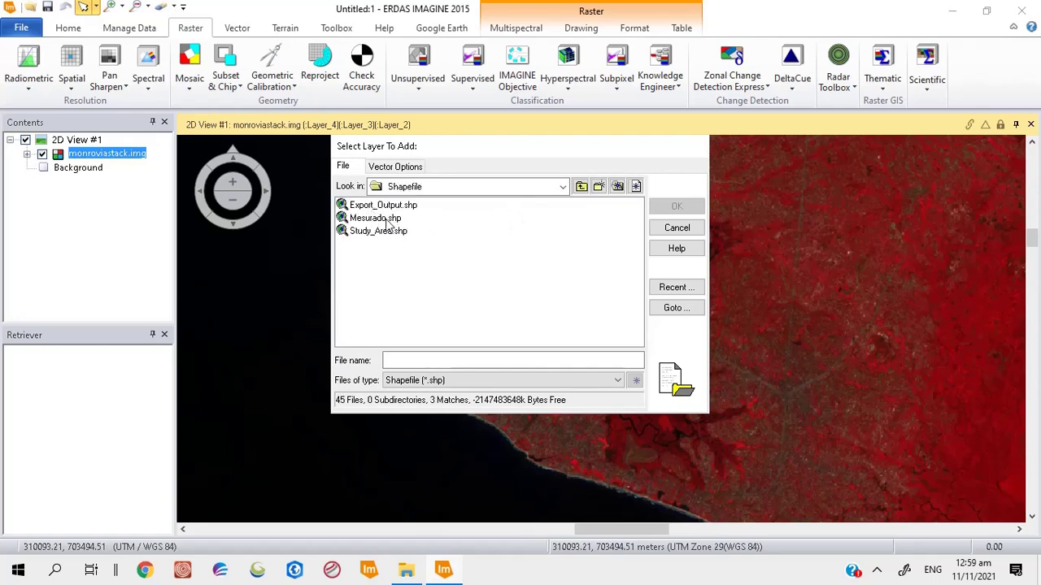
{"action": "left_click", "coordinate": [683, 228]}
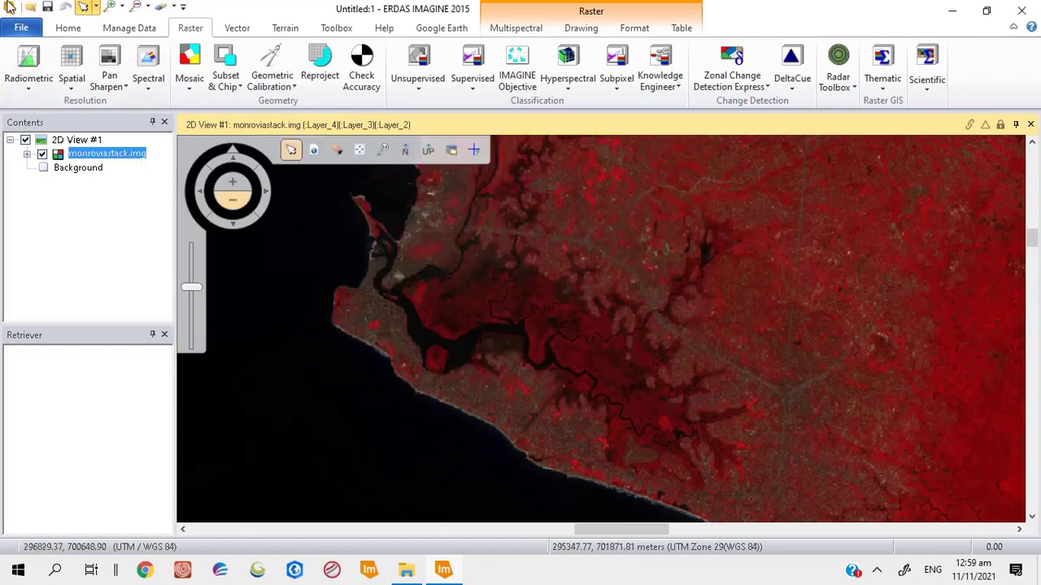
Step: Open the vector layer Mesurado.shp from the ERDAS Shapefile folder on drive C: over the stacked image
{"action": "left_click", "coordinate": [21, 27]}
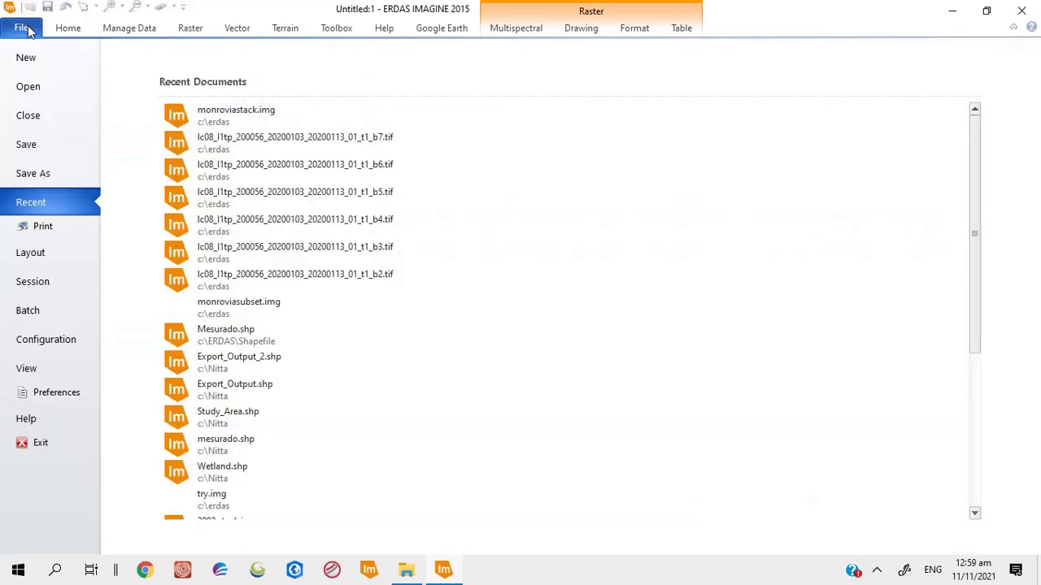
{"action": "left_click", "coordinate": [47, 93]}
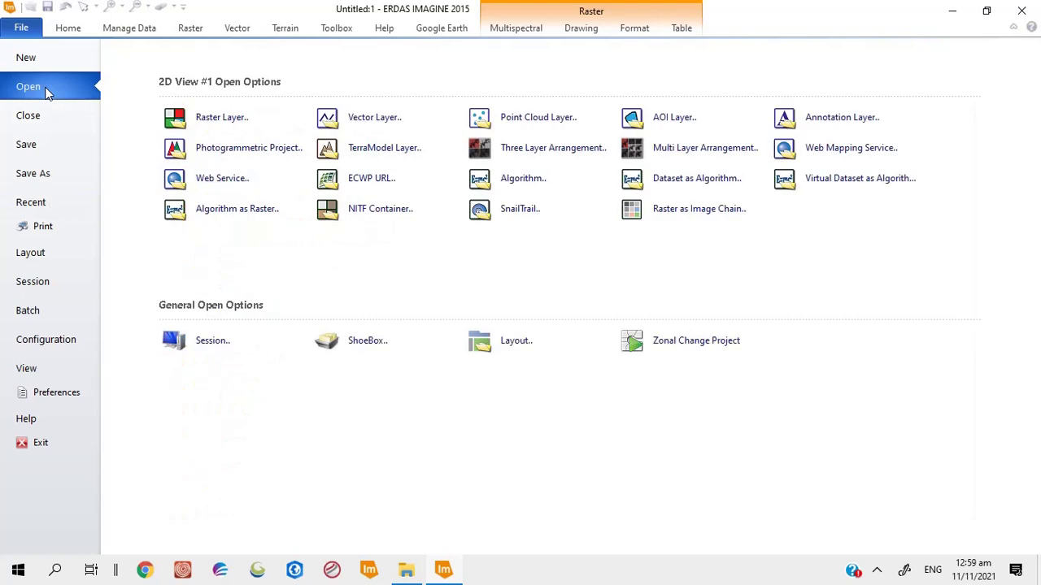
{"action": "left_click", "coordinate": [387, 126]}
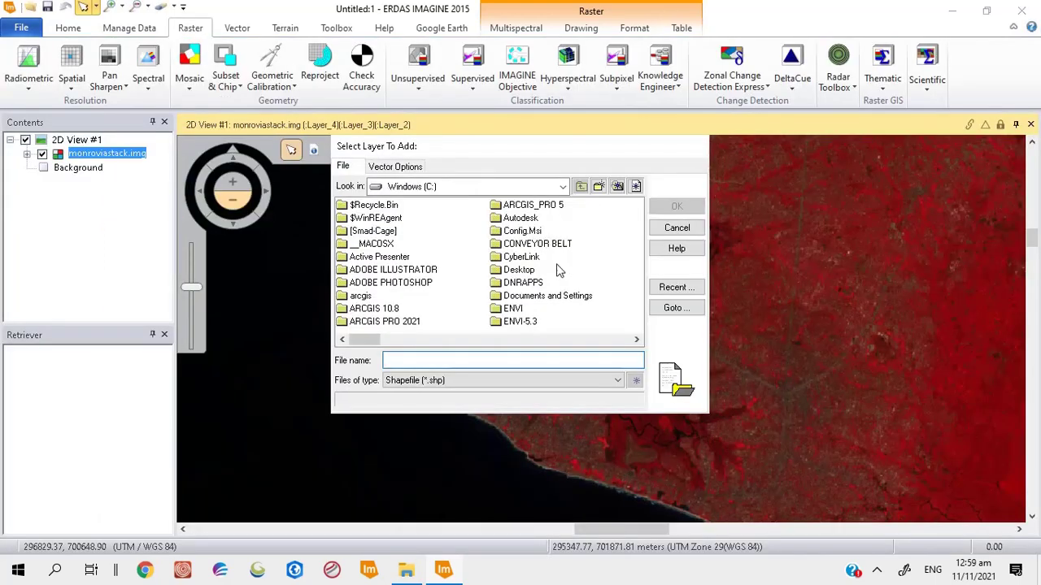
{"action": "left_click", "coordinate": [637, 339]}
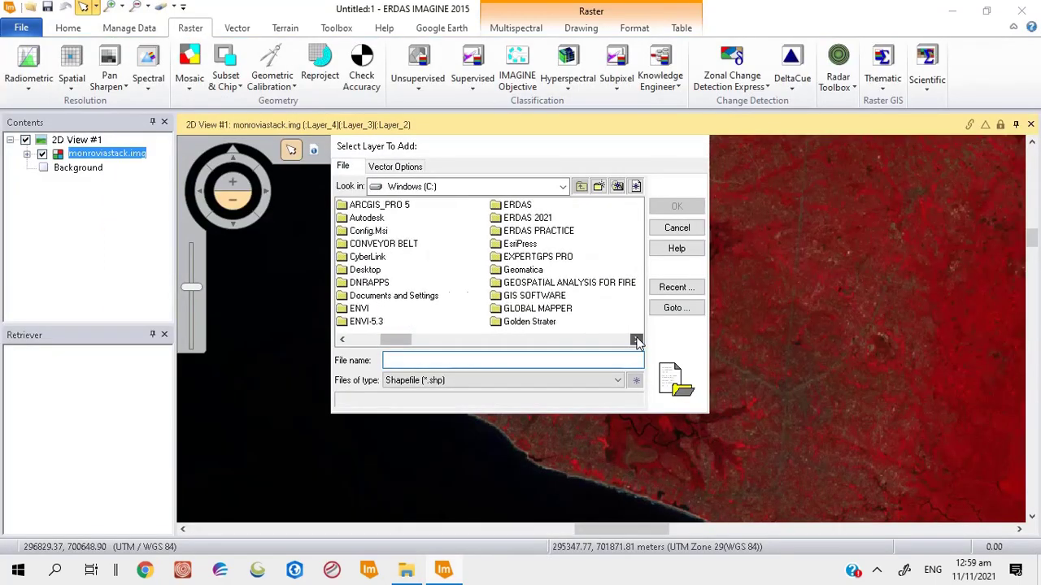
{"action": "double_click", "coordinate": [519, 207]}
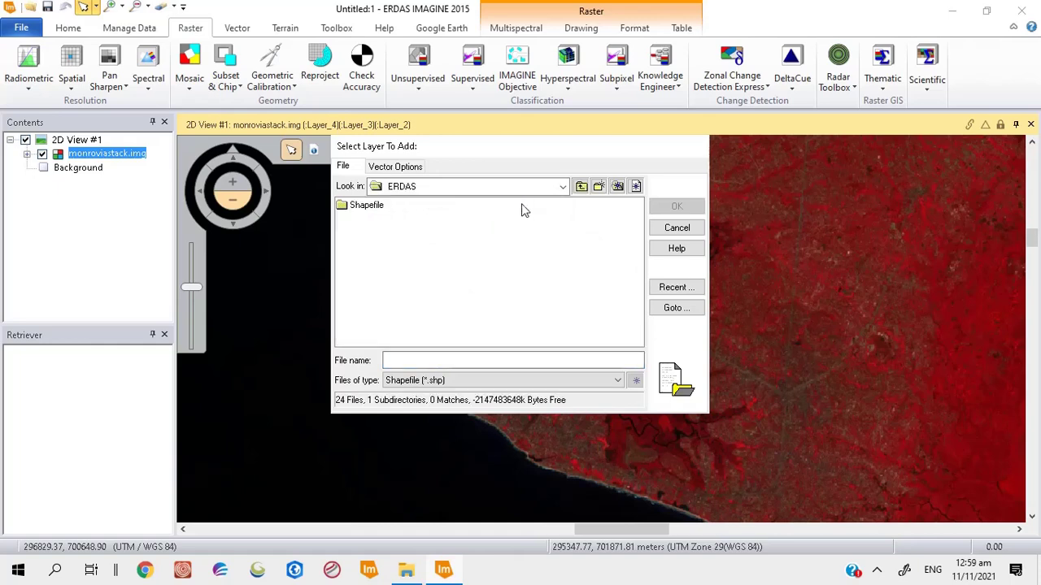
{"action": "double_click", "coordinate": [373, 208]}
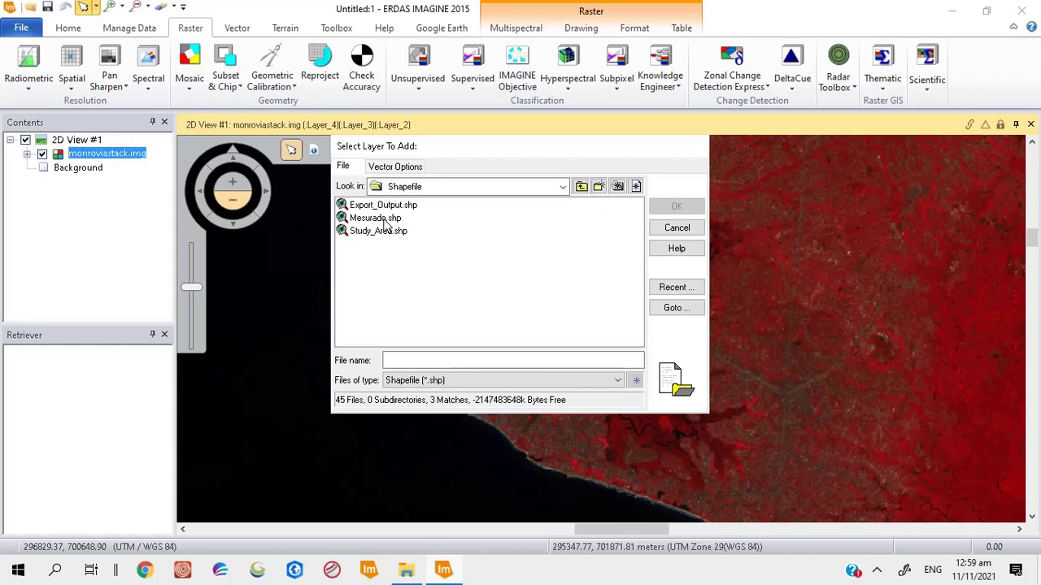
{"action": "left_click", "coordinate": [382, 220]}
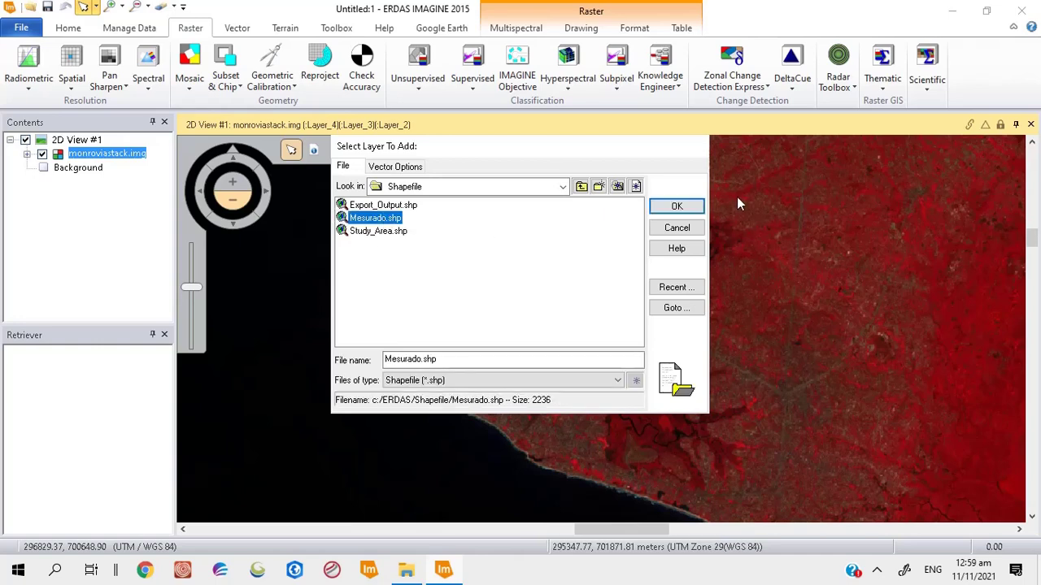
{"action": "left_click", "coordinate": [683, 211]}
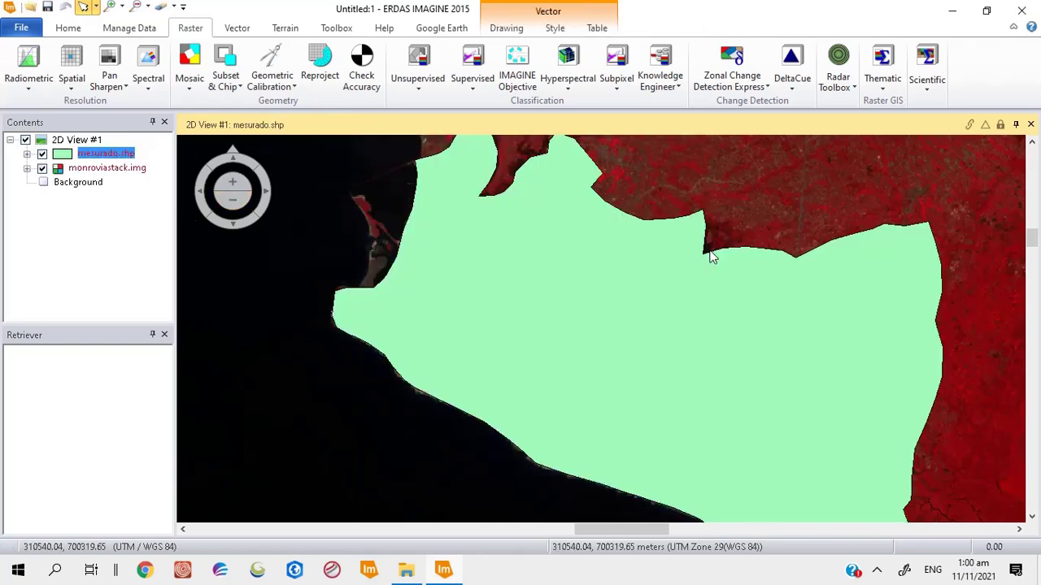
Step: Select the mesurado.shp polygon and paste it from the selected object into a new AOI layer
{"action": "scroll", "coordinate": [769, 367], "scroll_direction": "down", "scroll_amount": 3}
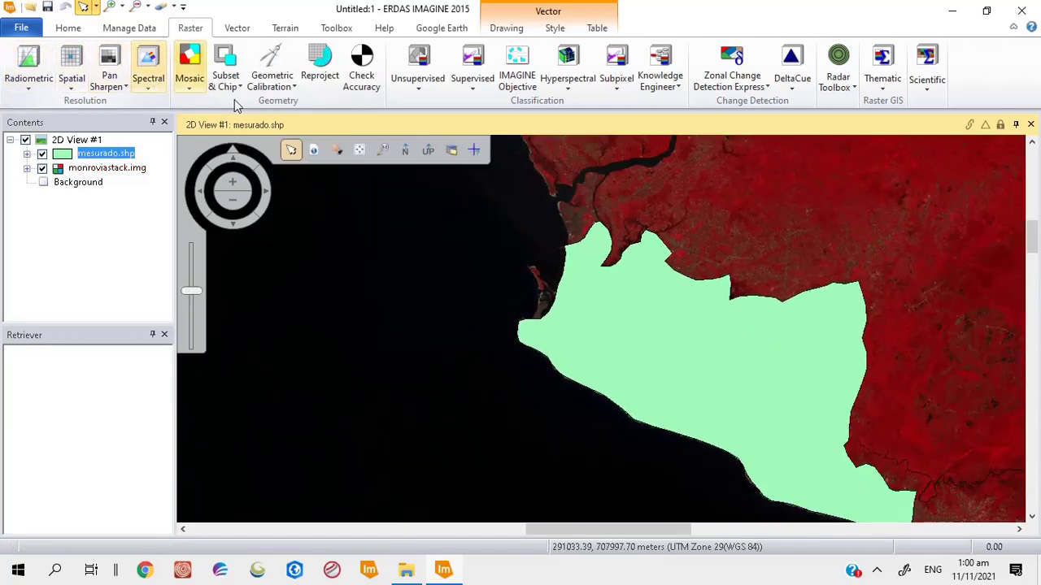
{"action": "left_click", "coordinate": [336, 155]}
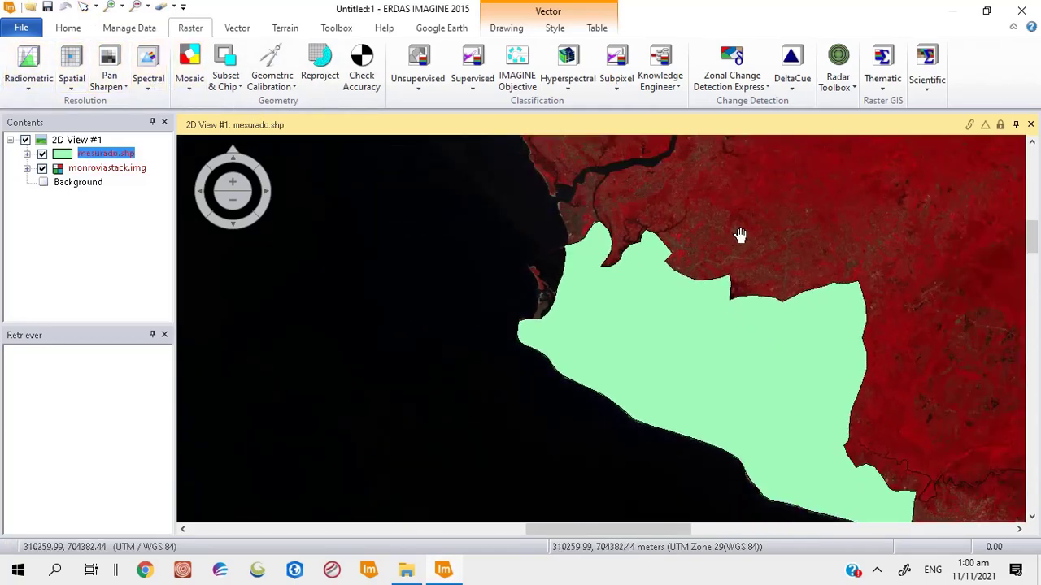
{"action": "left_click_drag", "start_coordinate": [739, 235], "coordinate": [610, 200]}
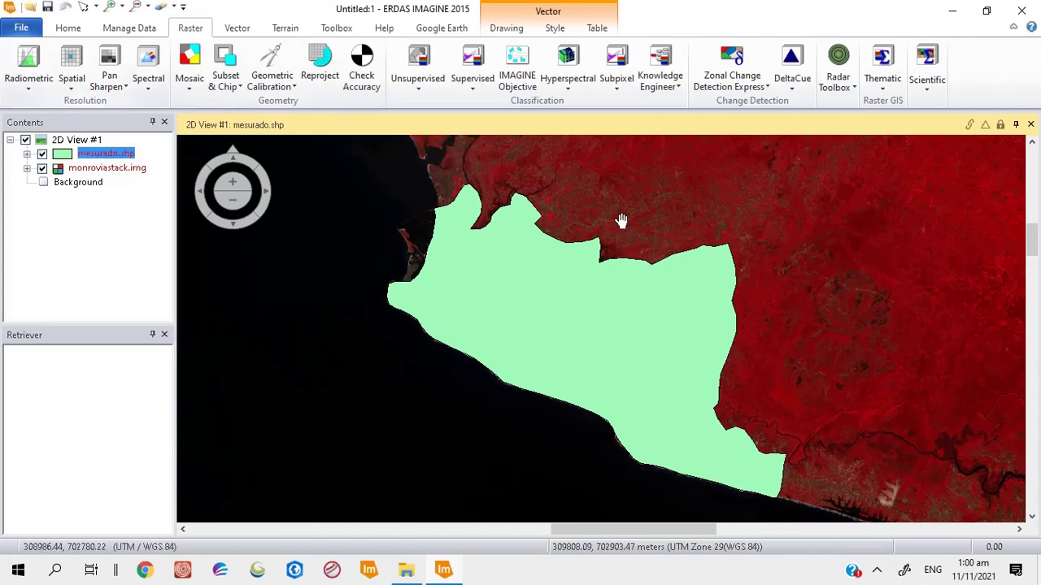
{"action": "left_click", "coordinate": [83, 8]}
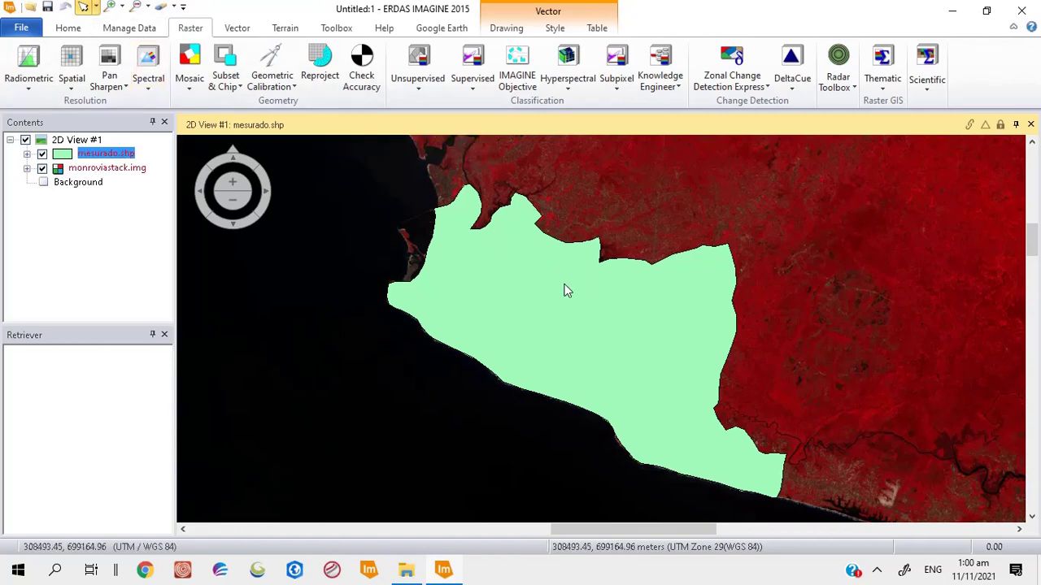
{"action": "left_click", "coordinate": [620, 299]}
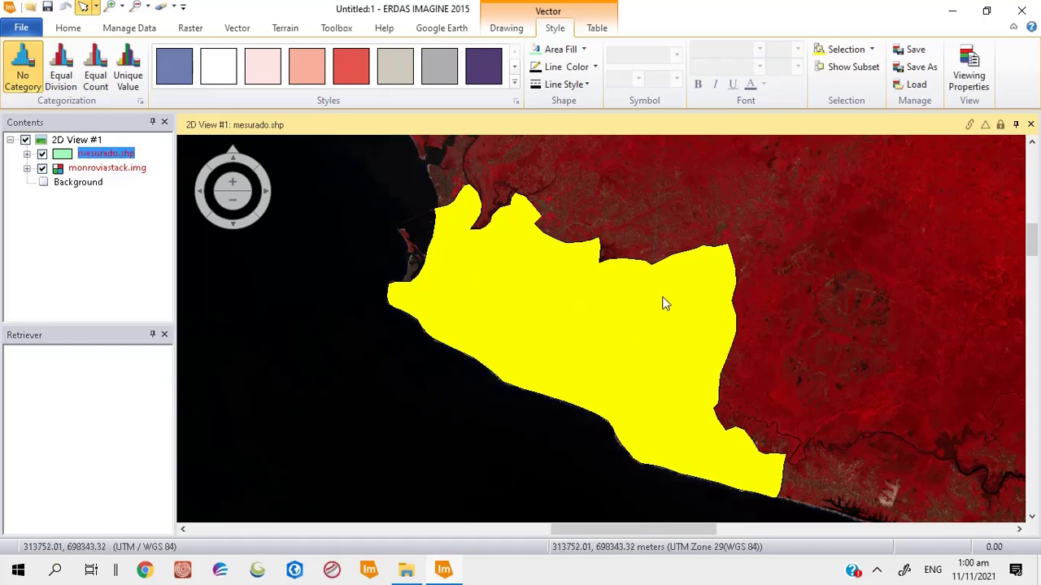
{"action": "left_click", "coordinate": [68, 28]}
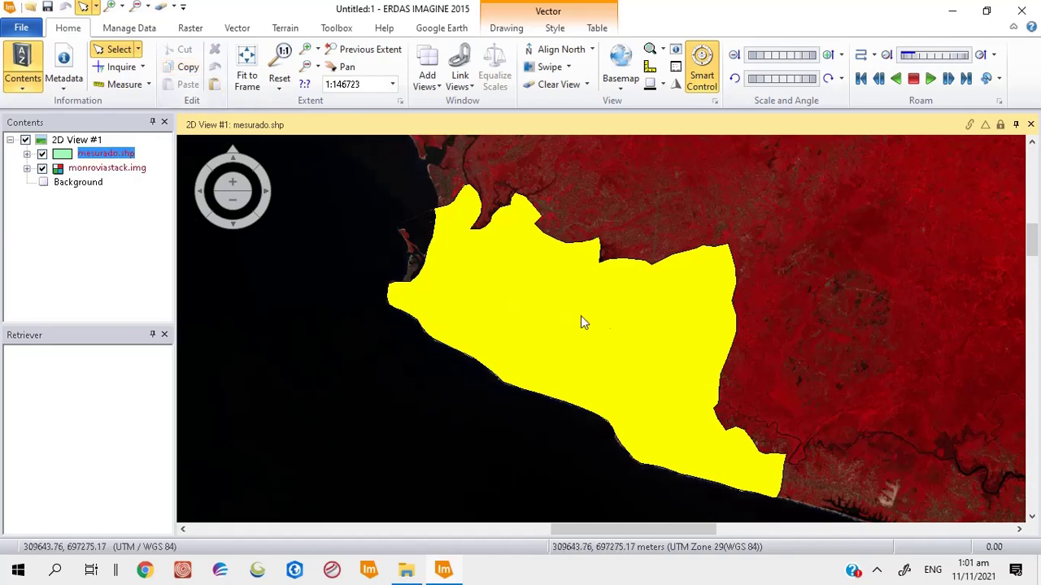
{"action": "left_click", "coordinate": [215, 87]}
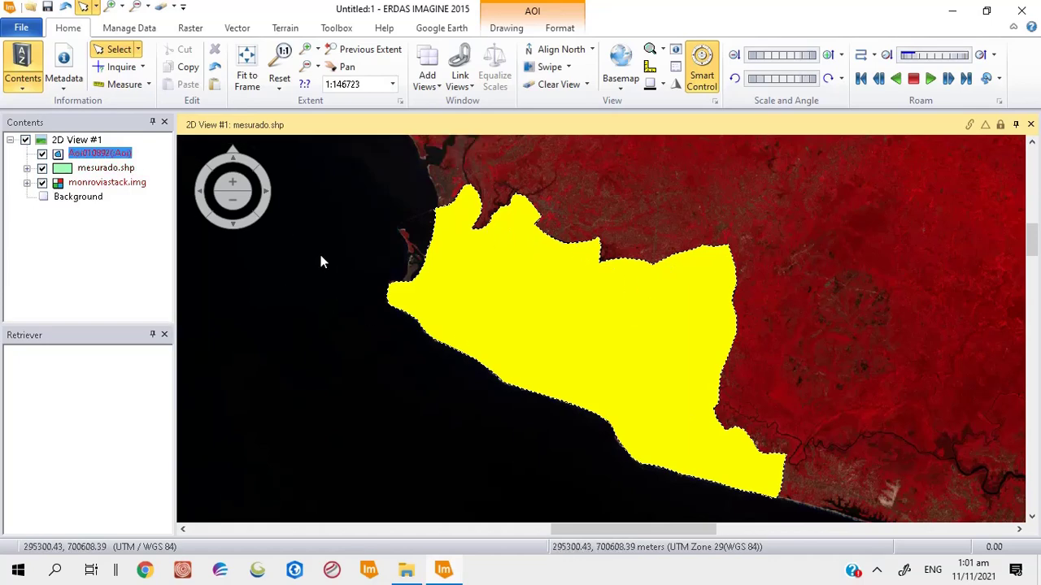
Step: Check the AOI outline against the stacked image with the mesurado.shp layer temporarily hidden
{"action": "left_click", "coordinate": [42, 168]}
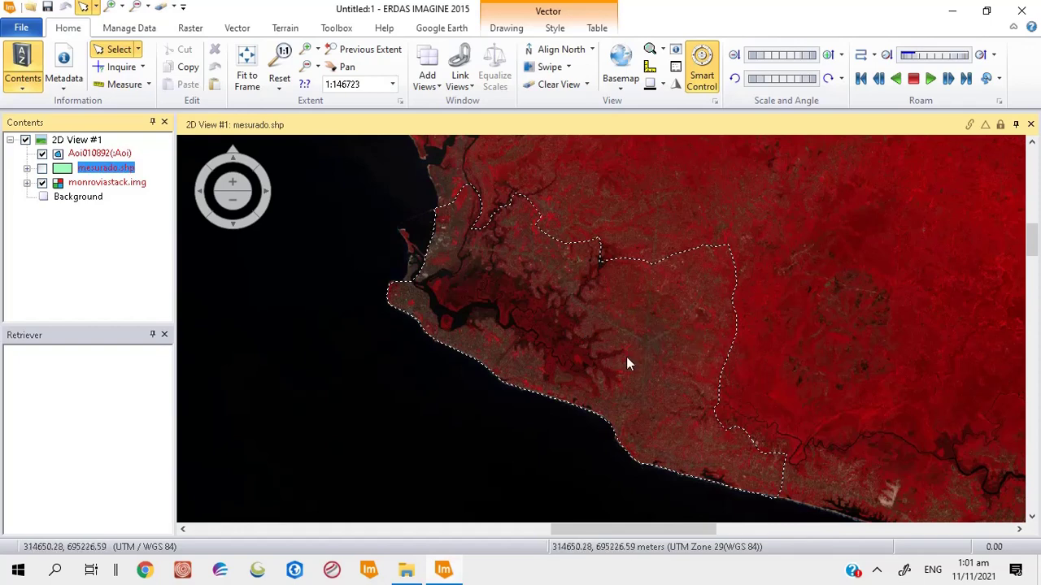
{"action": "left_click", "coordinate": [42, 168]}
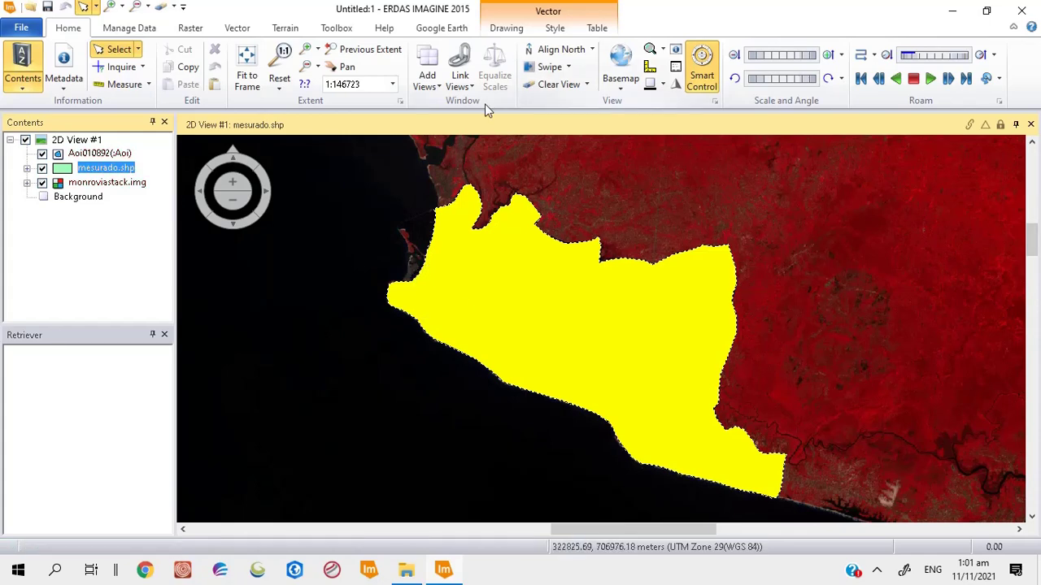
Step: Start the Create Subset Image tool with monroviastack.img as the input file
{"action": "left_click", "coordinate": [195, 29]}
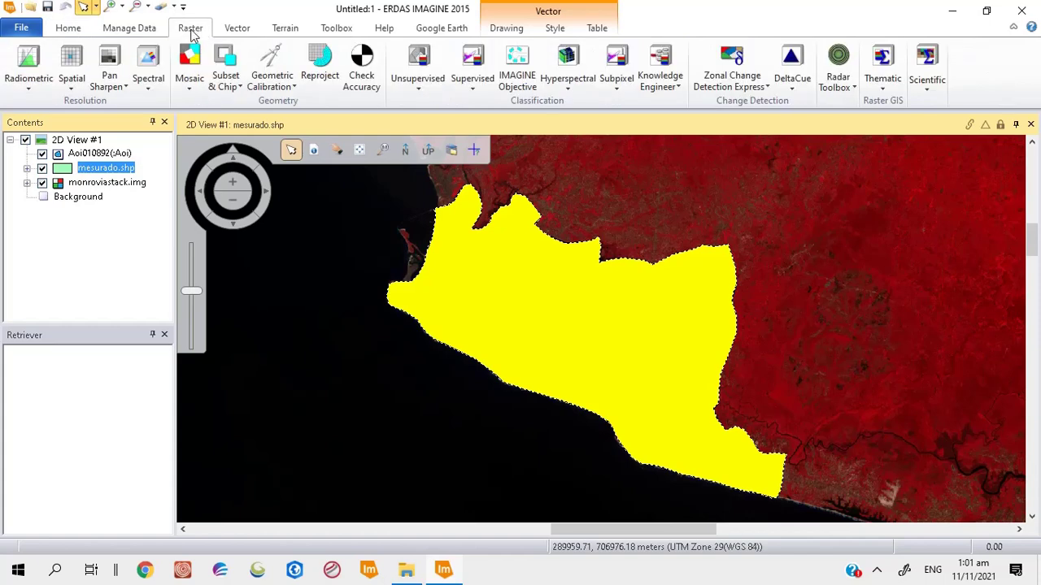
{"action": "left_click", "coordinate": [241, 90]}
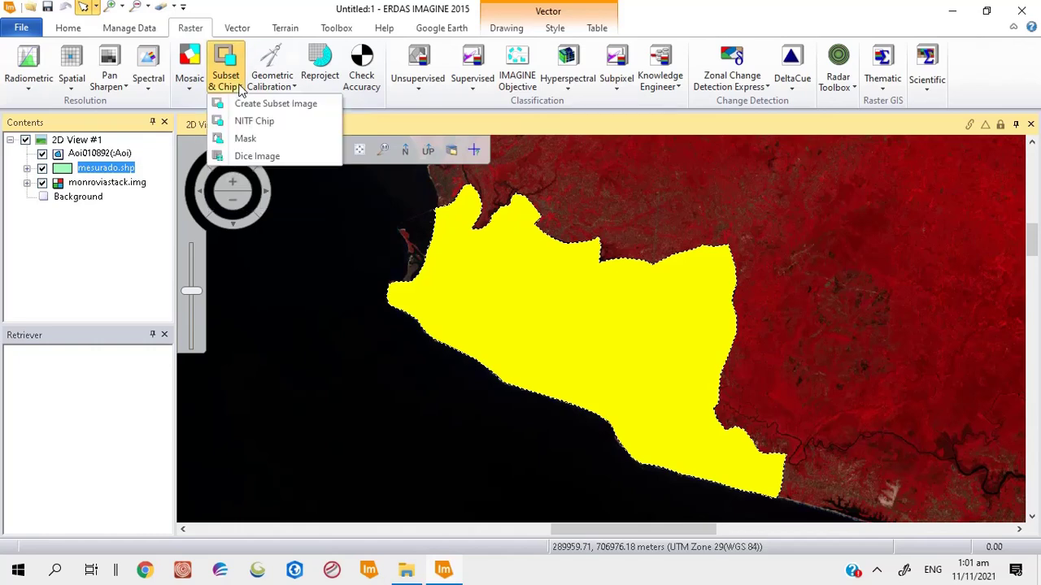
{"action": "left_click", "coordinate": [275, 105]}
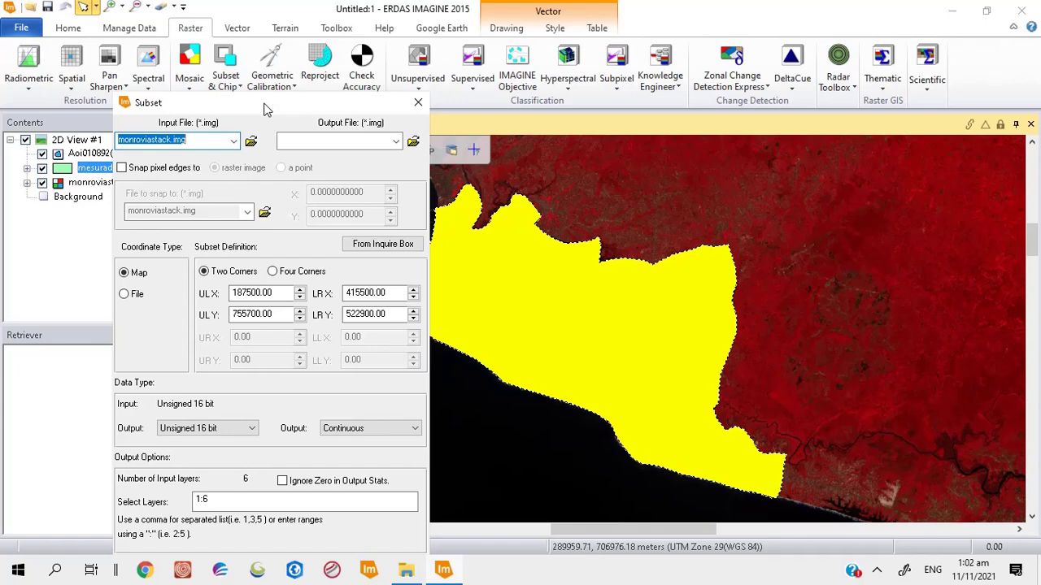
{"action": "left_click_drag", "start_coordinate": [266, 108], "coordinate": [255, 26]}
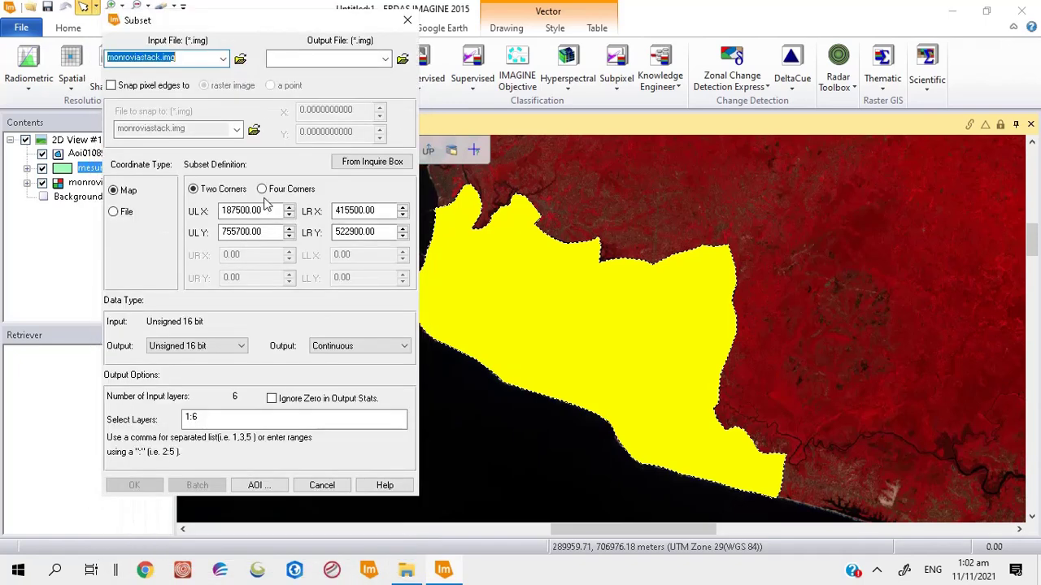
{"action": "left_click", "coordinate": [201, 64]}
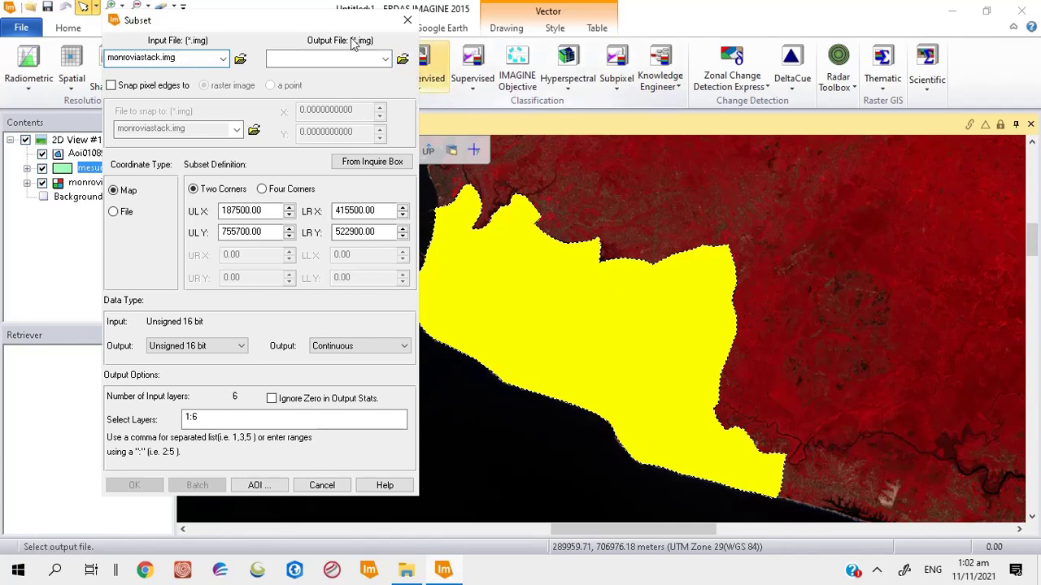
Step: Set the subset's output file to monroviasubset.img in the ERDAS folder on drive C:
{"action": "left_click", "coordinate": [402, 60]}
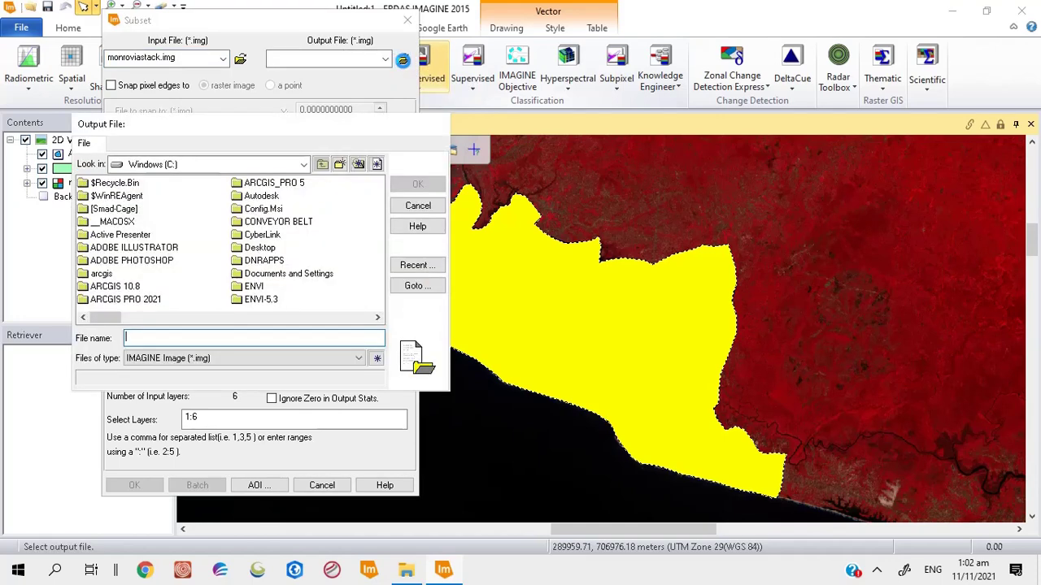
{"action": "left_click", "coordinate": [381, 320]}
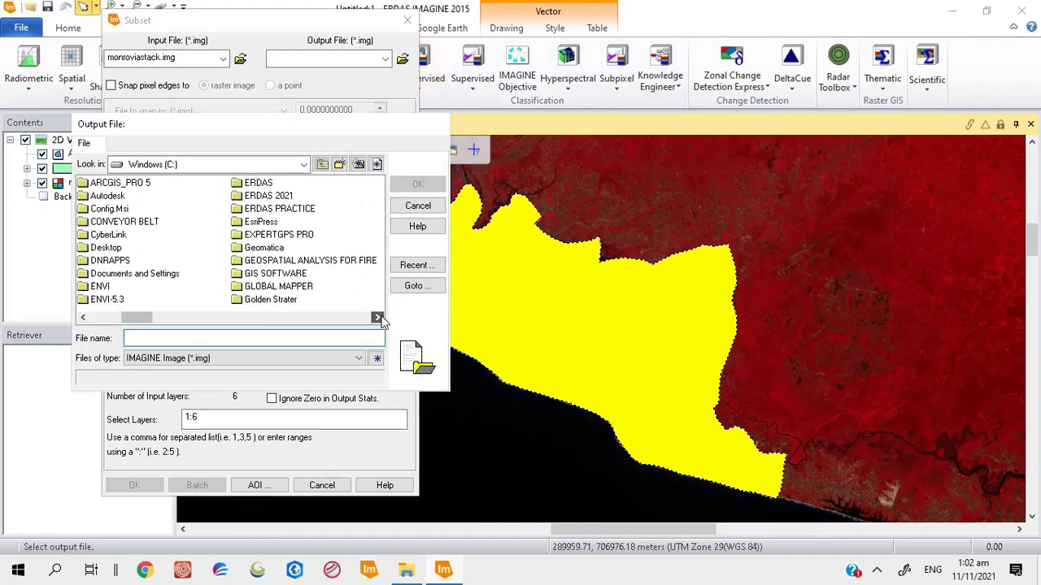
{"action": "double_click", "coordinate": [279, 183]}
{"action": "left_click", "coordinate": [219, 338]}
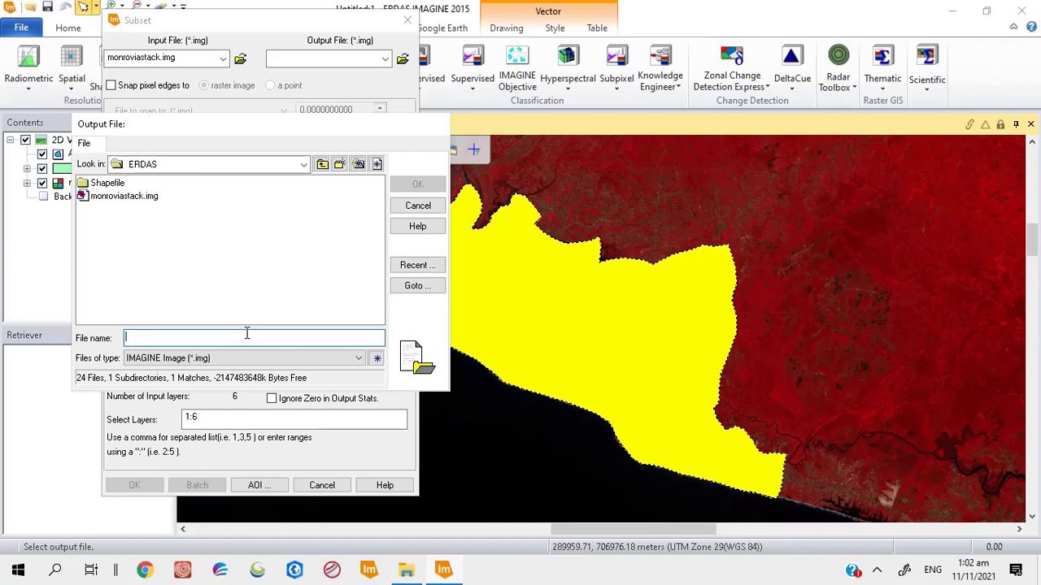
{"action": "type", "text": "Mon"}
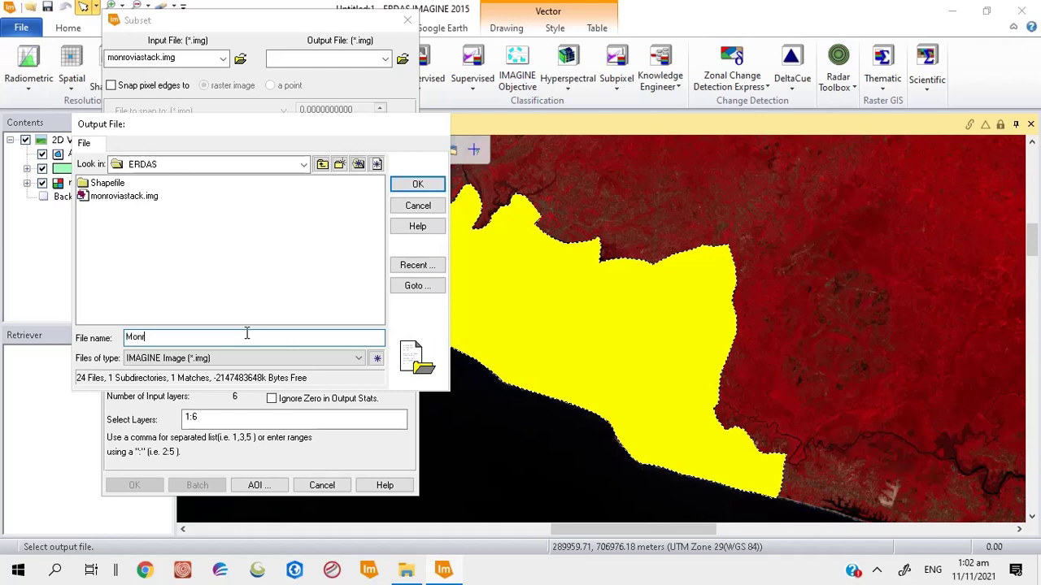
{"action": "type", "text": "roviaSubset"}
{"action": "left_click", "coordinate": [414, 184]}
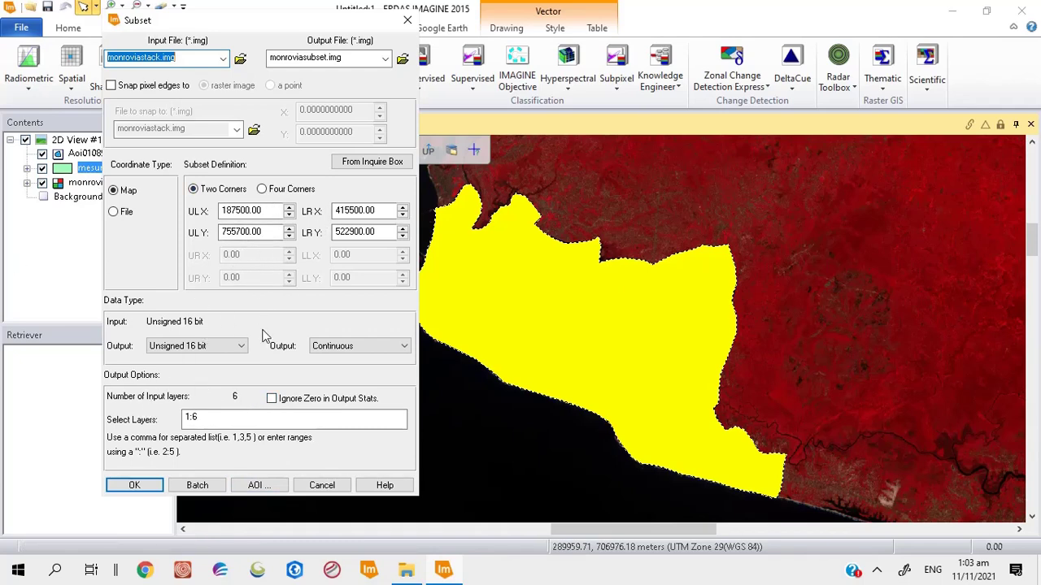
{"action": "left_click", "coordinate": [272, 399]}
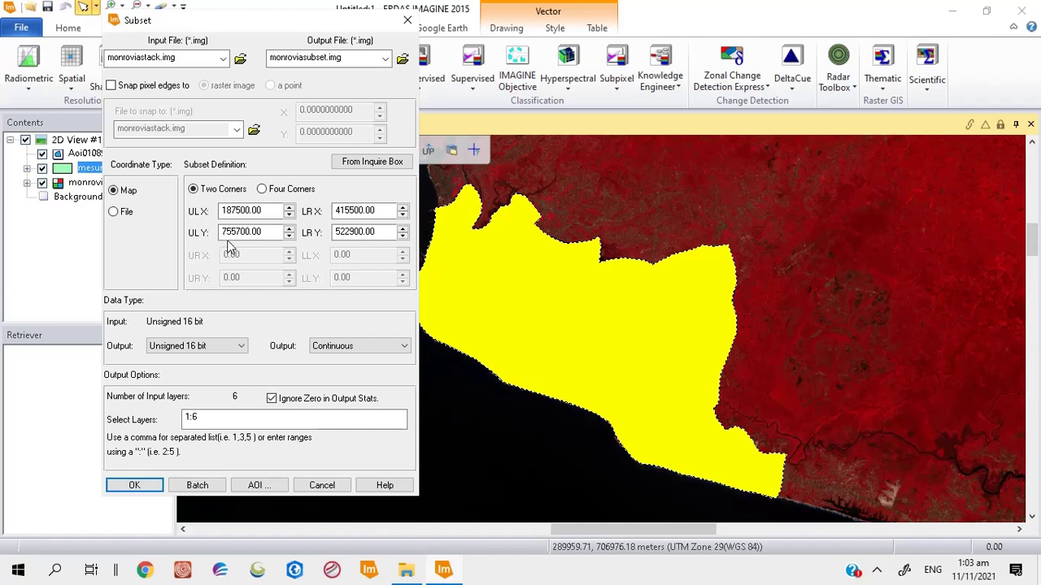
{"action": "left_click", "coordinate": [266, 487]}
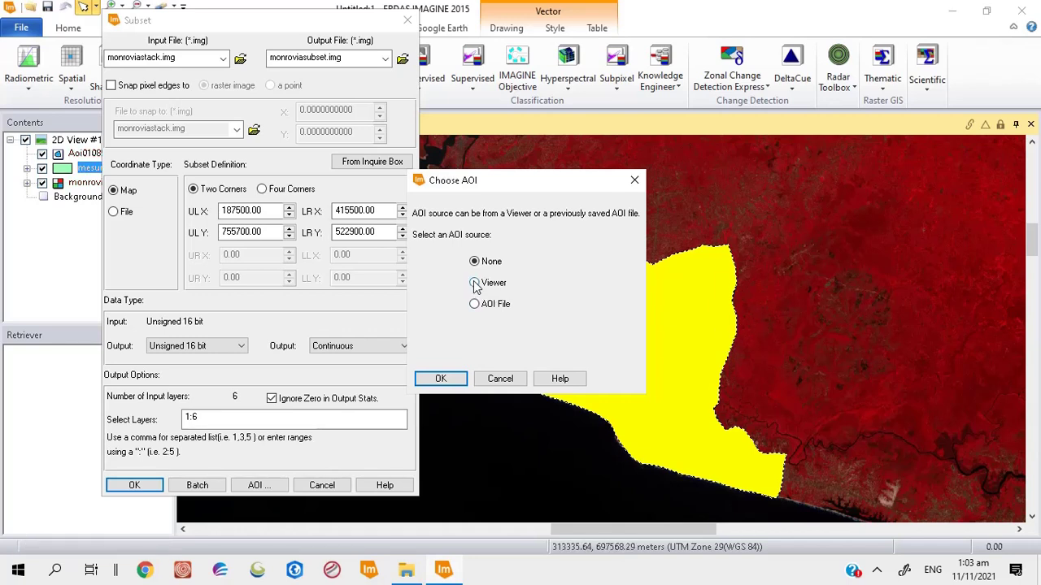
{"action": "left_click", "coordinate": [501, 380]}
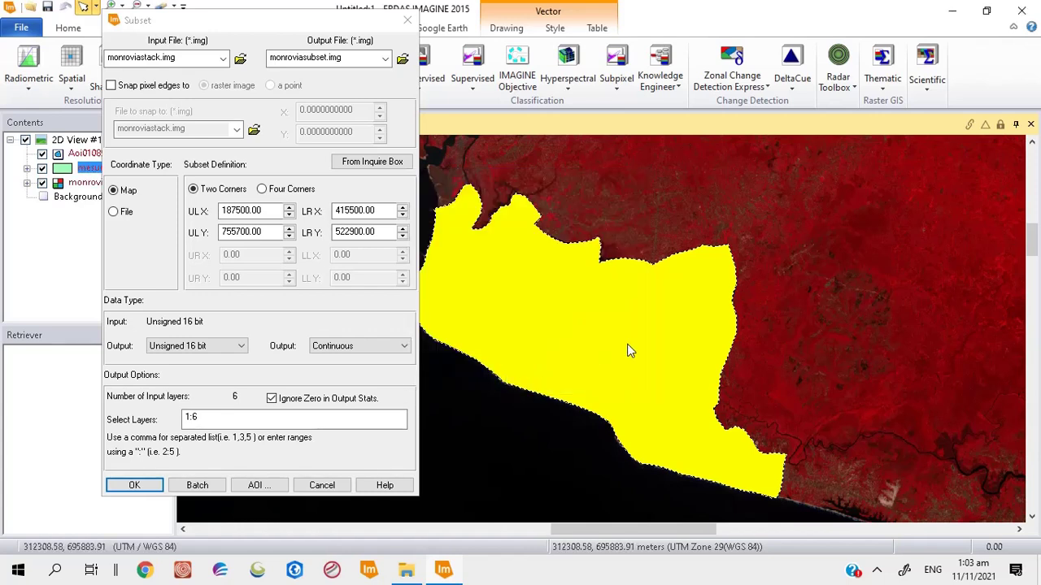
{"action": "left_click", "coordinate": [654, 310]}
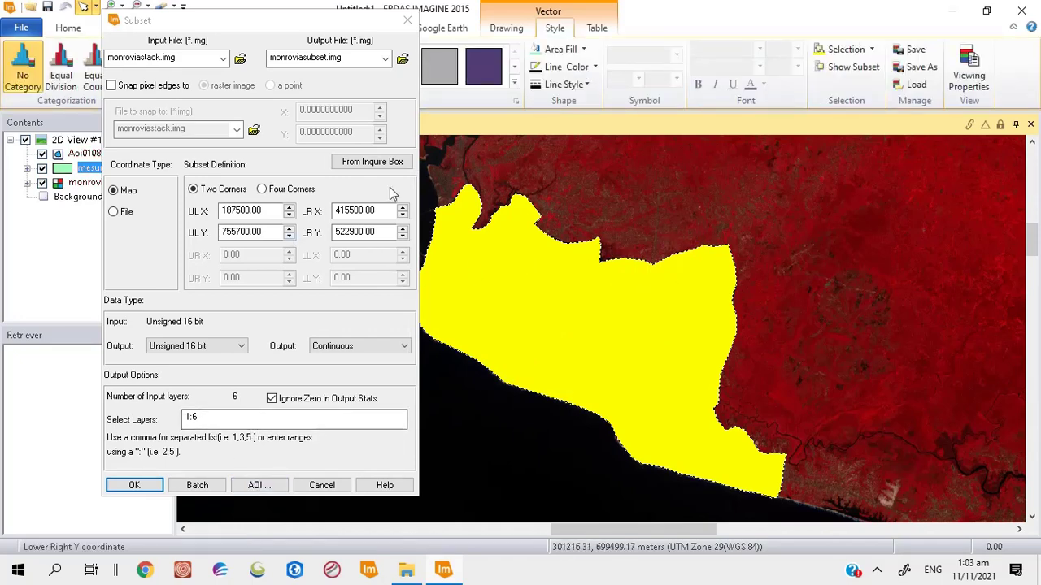
{"action": "left_click_drag", "start_coordinate": [297, 20], "coordinate": [217, 177]}
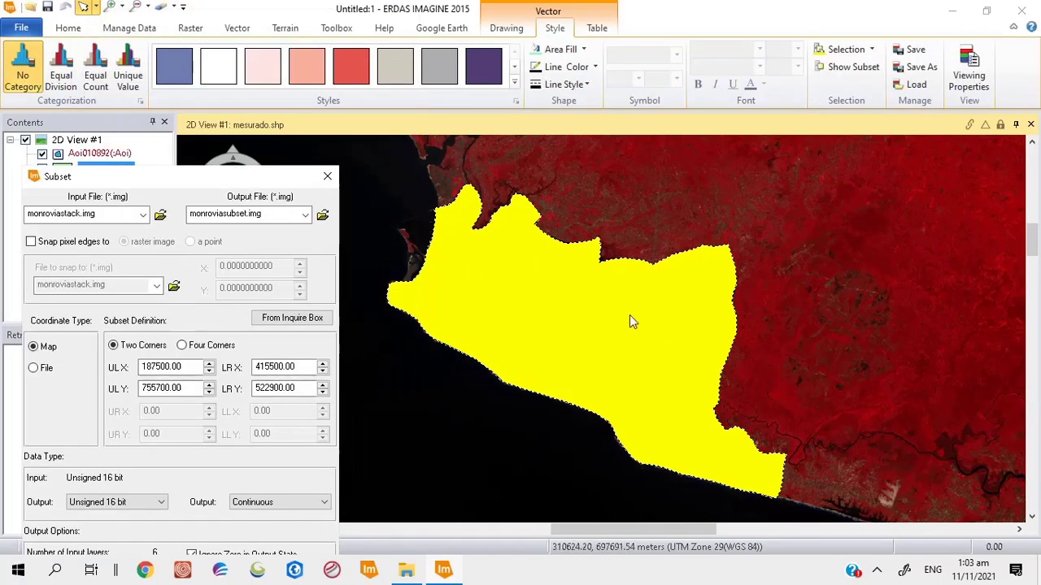
{"action": "left_click_drag", "start_coordinate": [147, 178], "coordinate": [233, 144]}
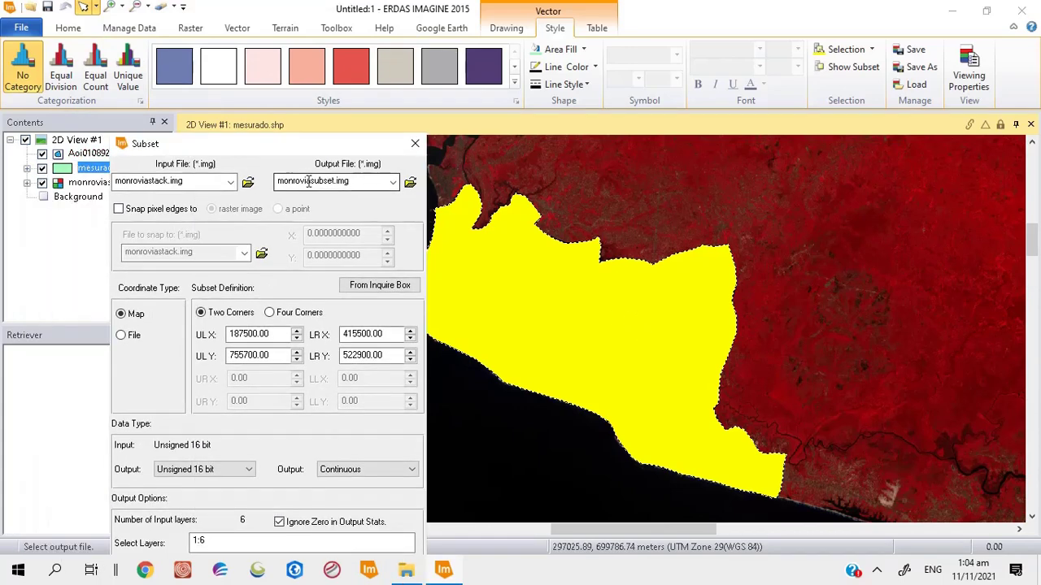
{"action": "left_click", "coordinate": [415, 145]}
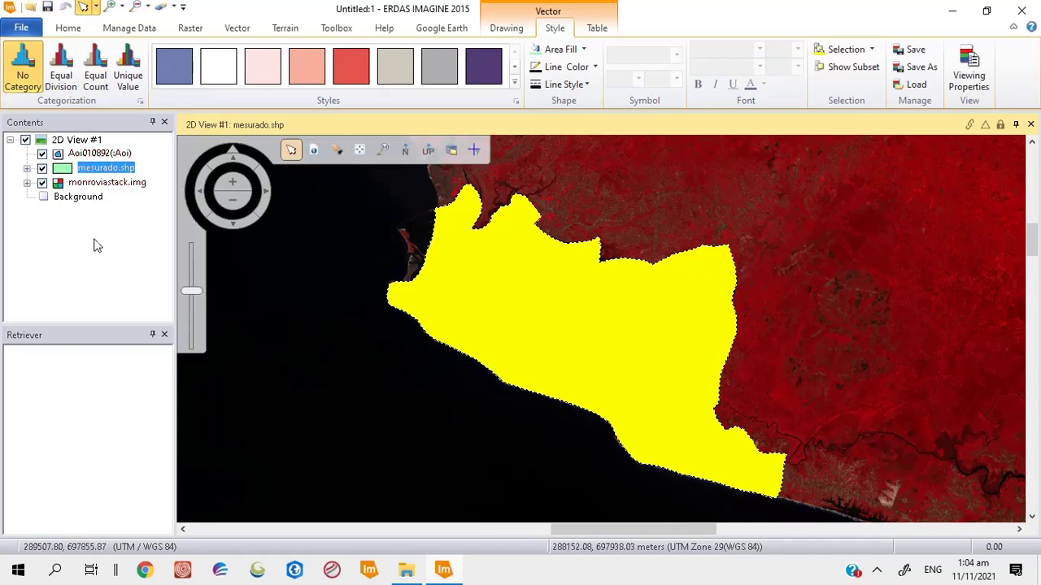
Step: Select the Mesurado AOI polygon in the AOI layer and start Create Subset Image with monroviastack.img as the input file
{"action": "left_click", "coordinate": [92, 156]}
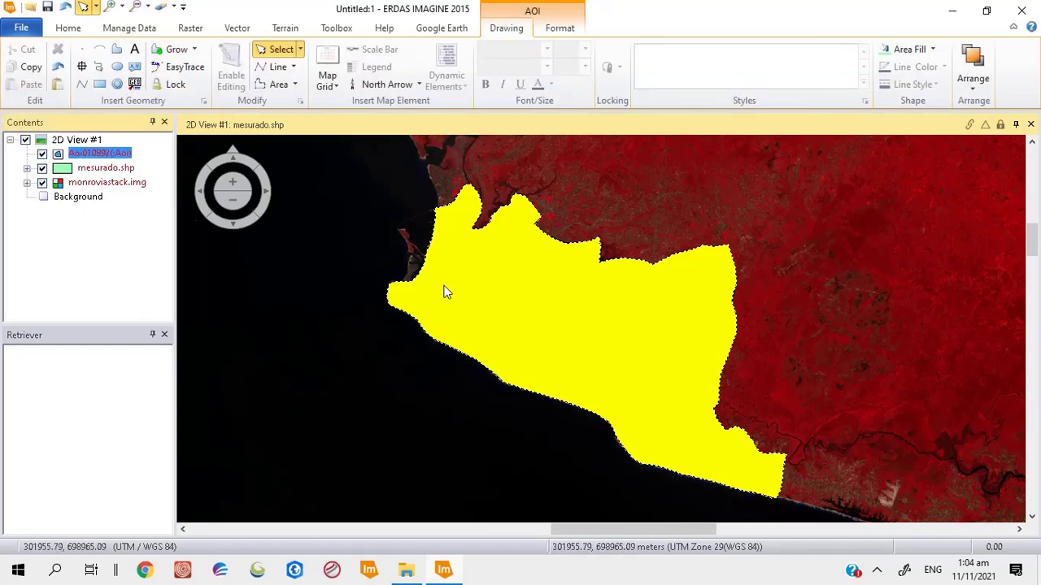
{"action": "left_click", "coordinate": [516, 290]}
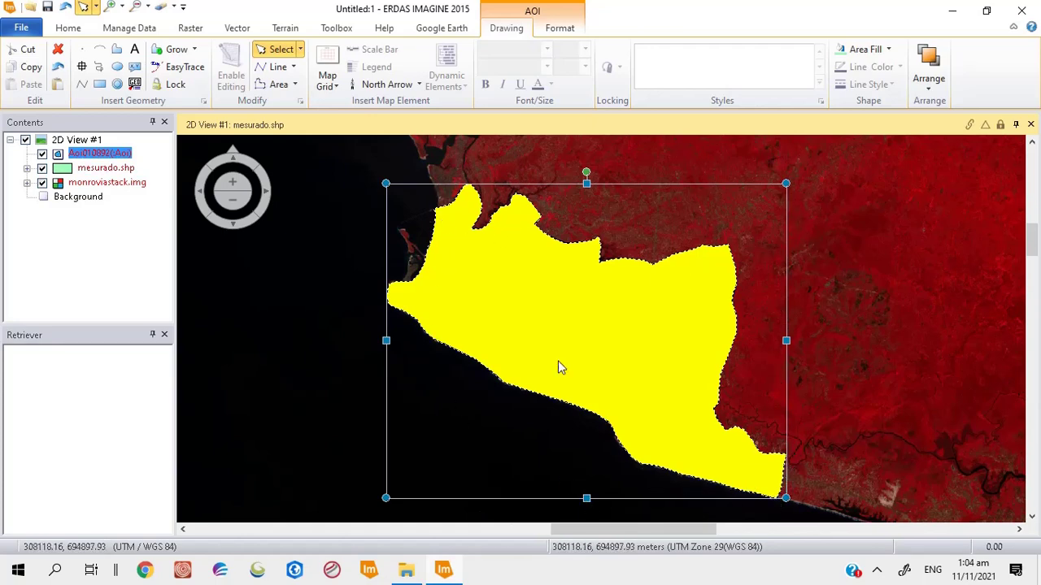
{"action": "left_click", "coordinate": [192, 28]}
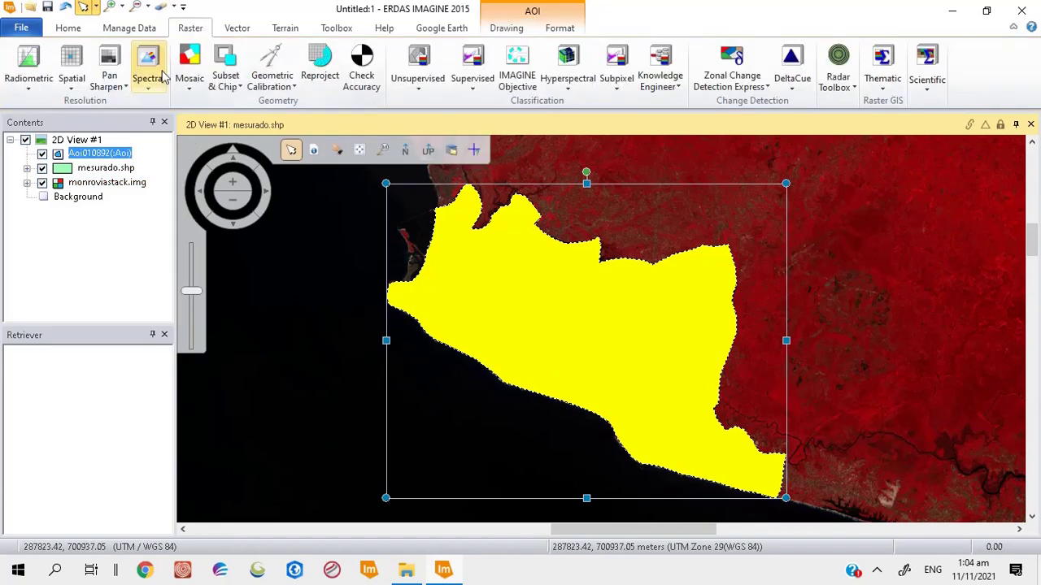
{"action": "left_click", "coordinate": [226, 81]}
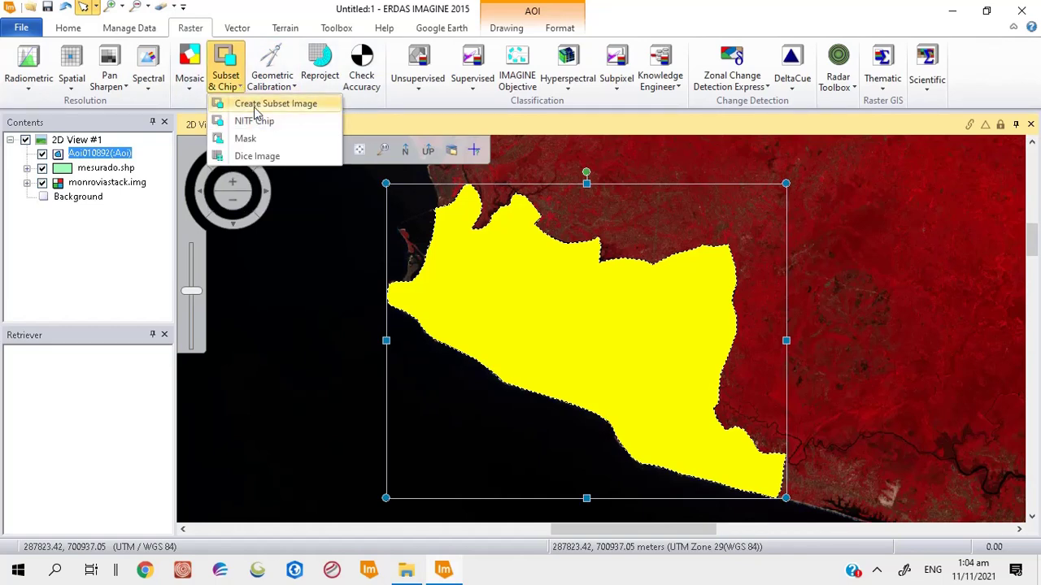
{"action": "left_click", "coordinate": [255, 109]}
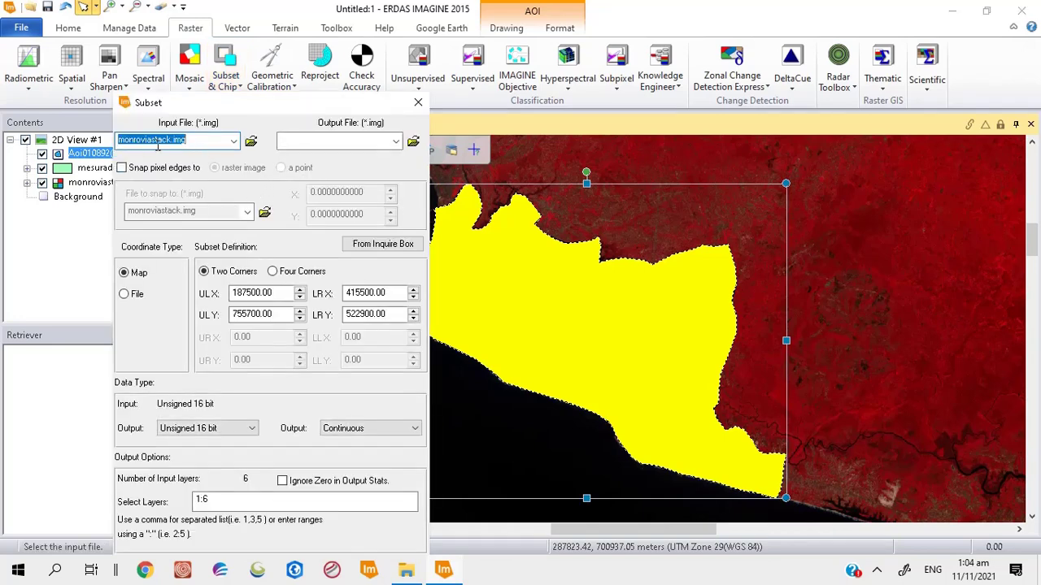
{"action": "left_click", "coordinate": [199, 143]}
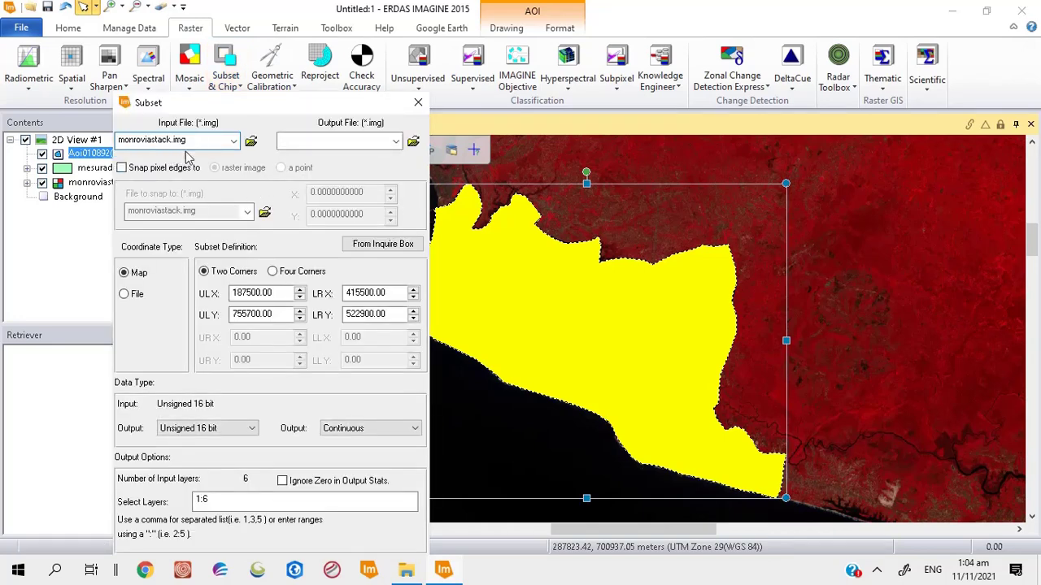
Step: Set the subset's output file to MonroviaSubset as an IMAGINE Image in the ERDAS folder on drive C:
{"action": "left_click", "coordinate": [413, 141]}
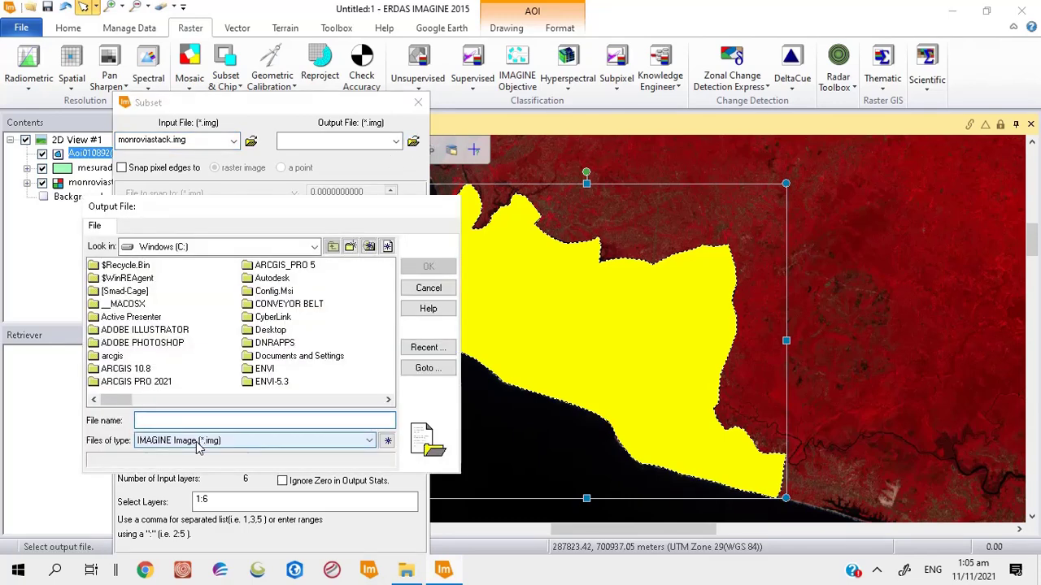
{"action": "left_click", "coordinate": [219, 420]}
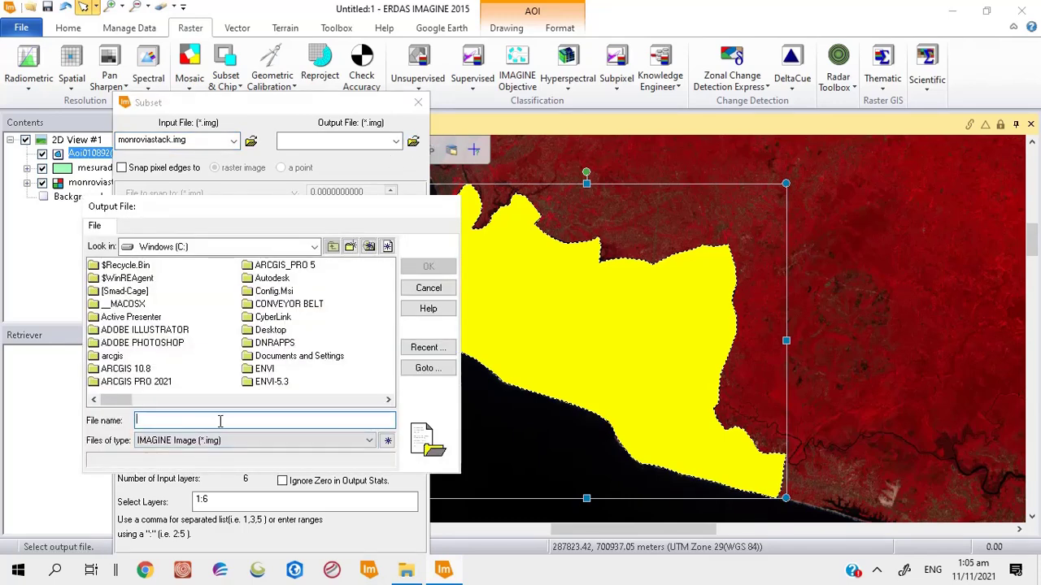
{"action": "left_click", "coordinate": [388, 399]}
{"action": "double_click", "coordinate": [274, 268]}
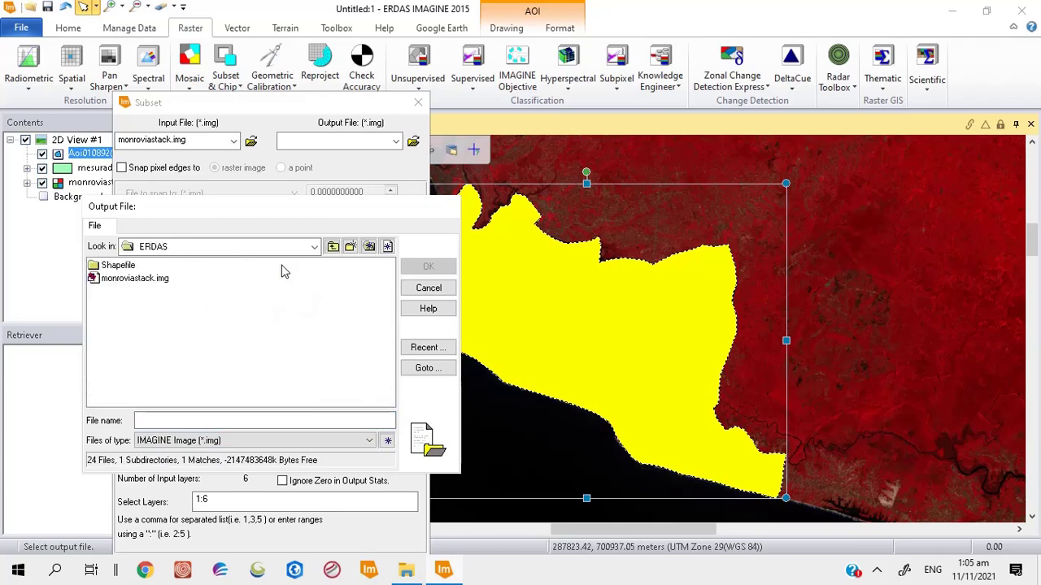
{"action": "left_click", "coordinate": [193, 420]}
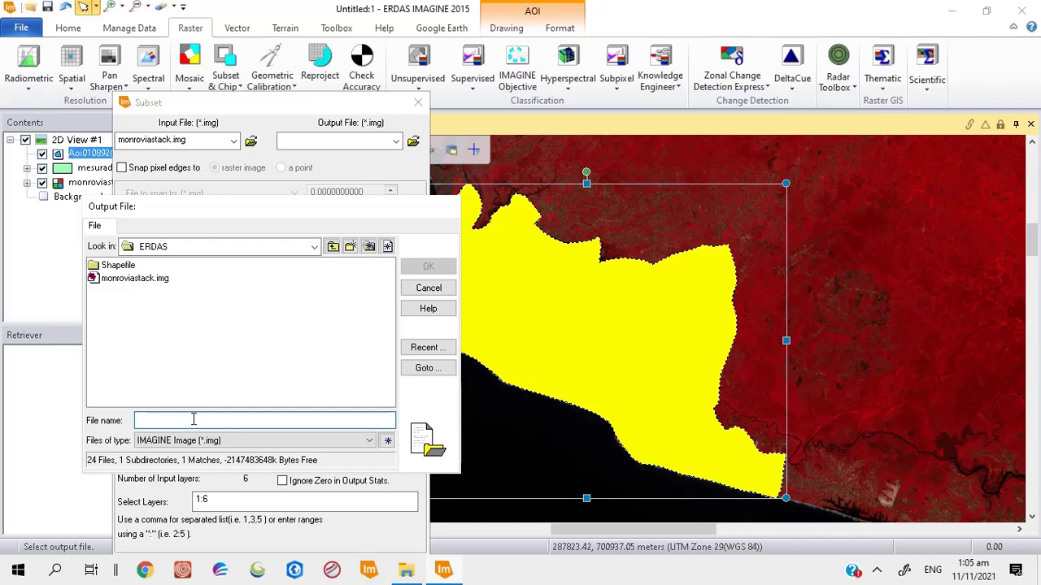
{"action": "type", "text": "M"}
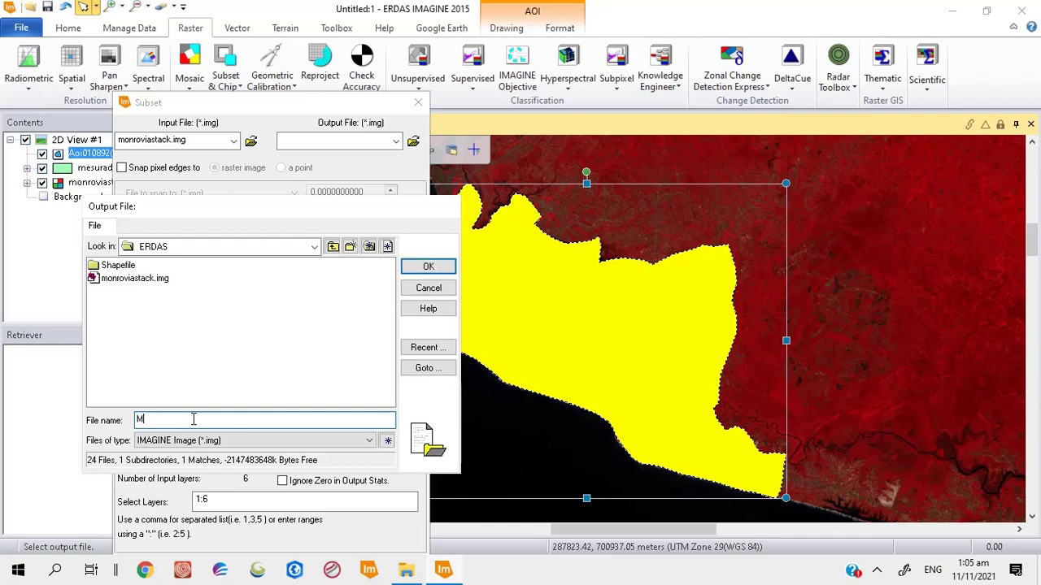
{"action": "type", "text": "onroviaSubset"}
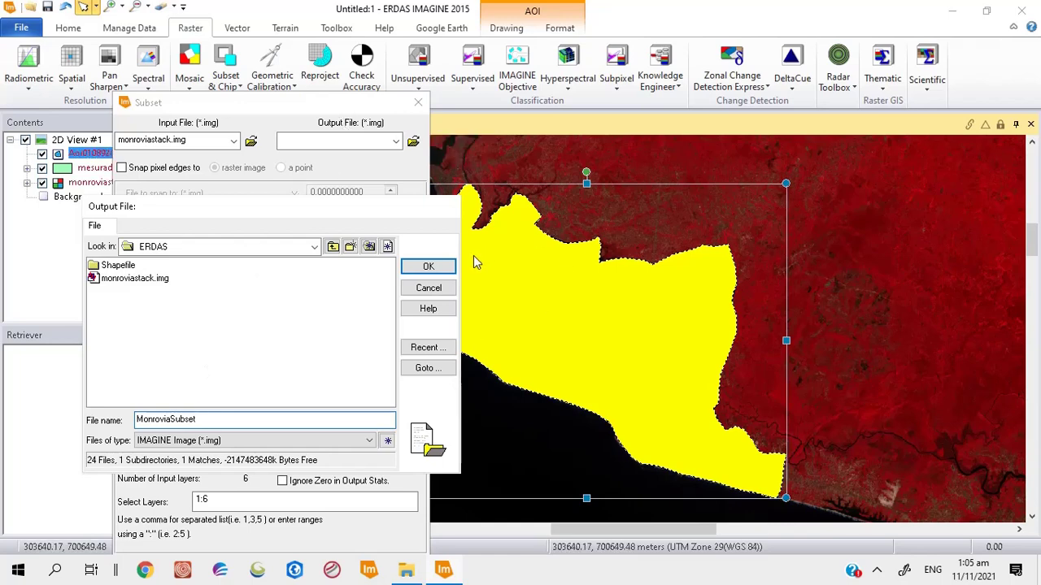
{"action": "left_click", "coordinate": [428, 267]}
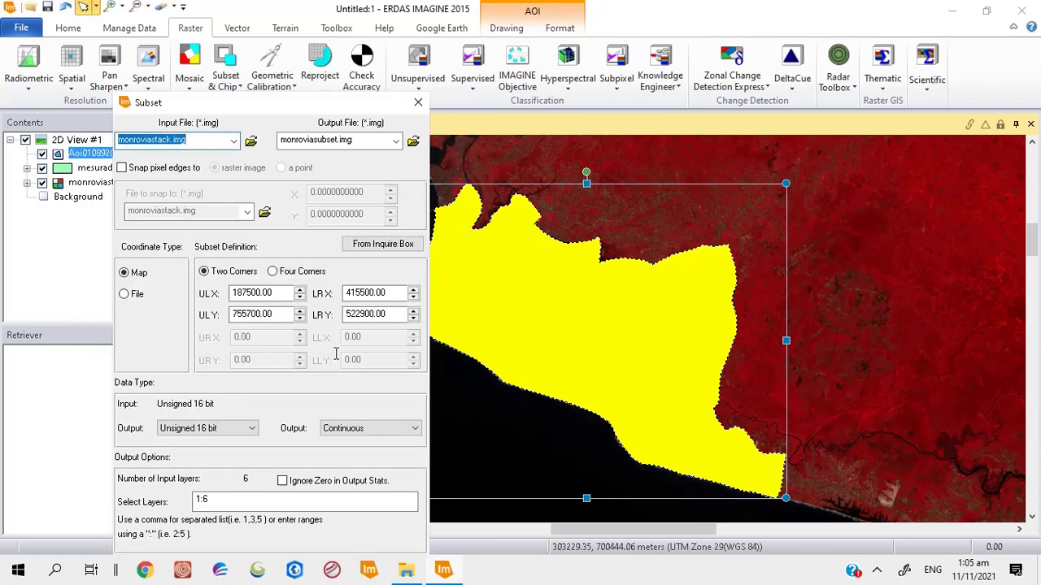
Step: Ignore zero in the output statistics and use the AOI selected in the viewer as the subset's AOI source
{"action": "left_click", "coordinate": [282, 480]}
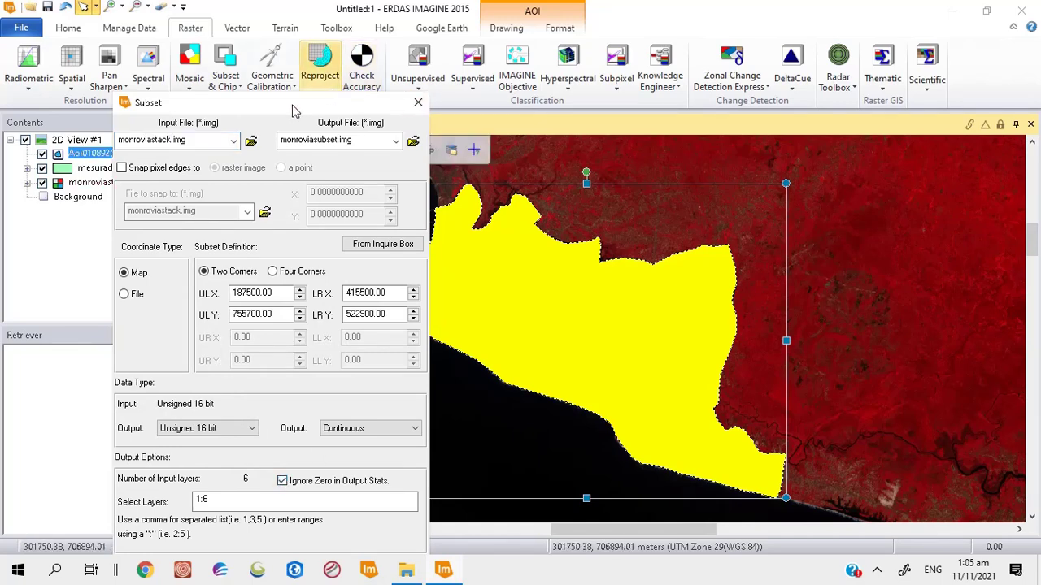
{"action": "left_click_drag", "start_coordinate": [292, 102], "coordinate": [304, 18]}
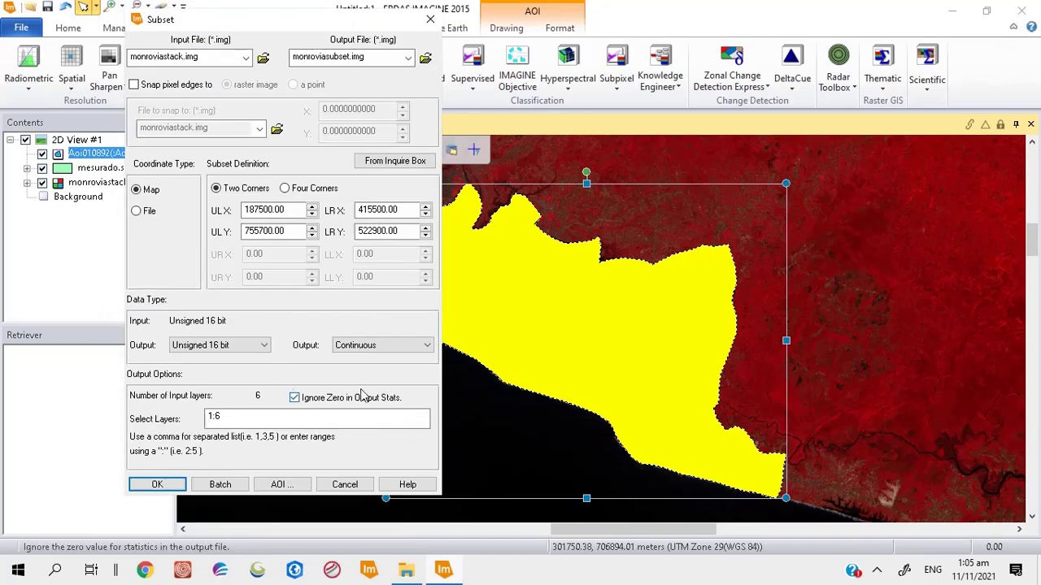
{"action": "left_click", "coordinate": [287, 485]}
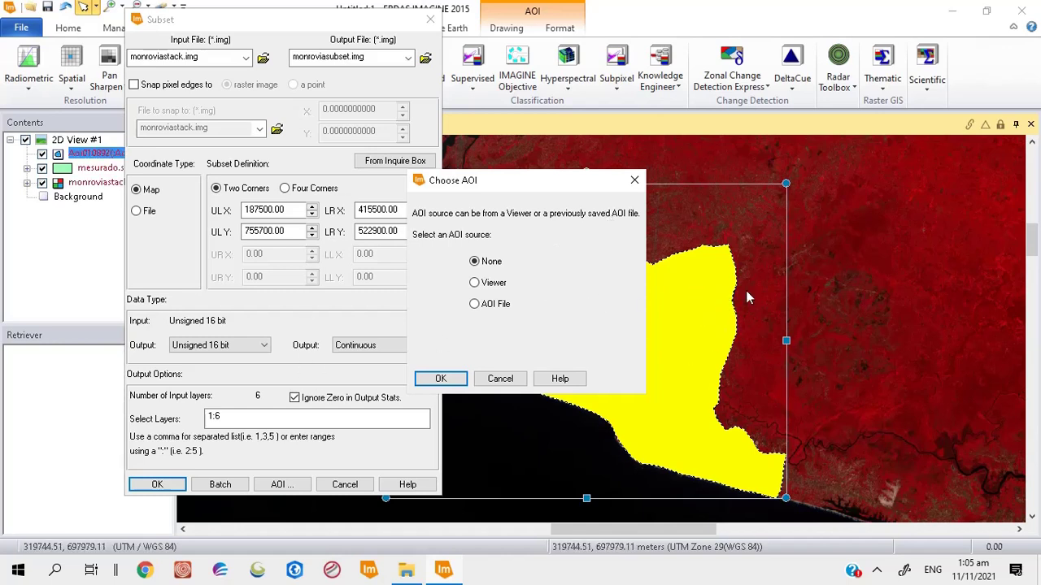
{"action": "left_click", "coordinate": [474, 284]}
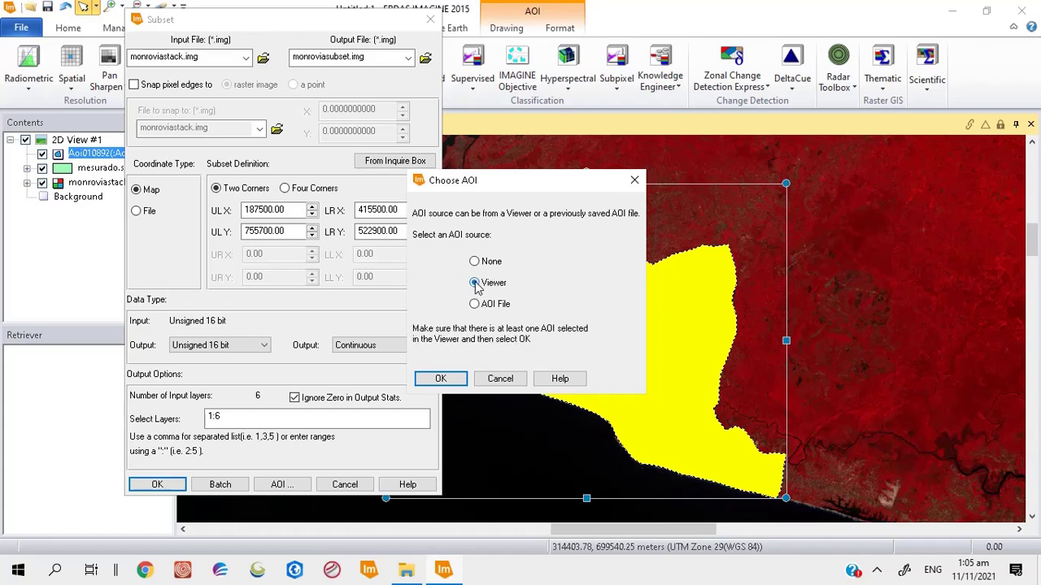
{"action": "left_click", "coordinate": [446, 379]}
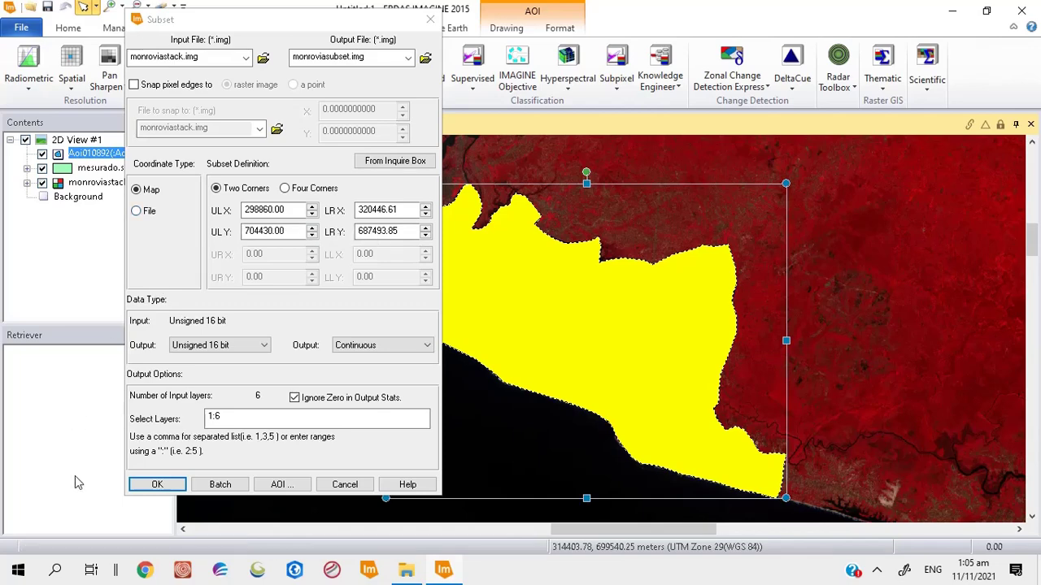
Step: Run the subset process and load the resulting monroviasubset.img into 2D View #1 from the recent documents
{"action": "left_click", "coordinate": [156, 484]}
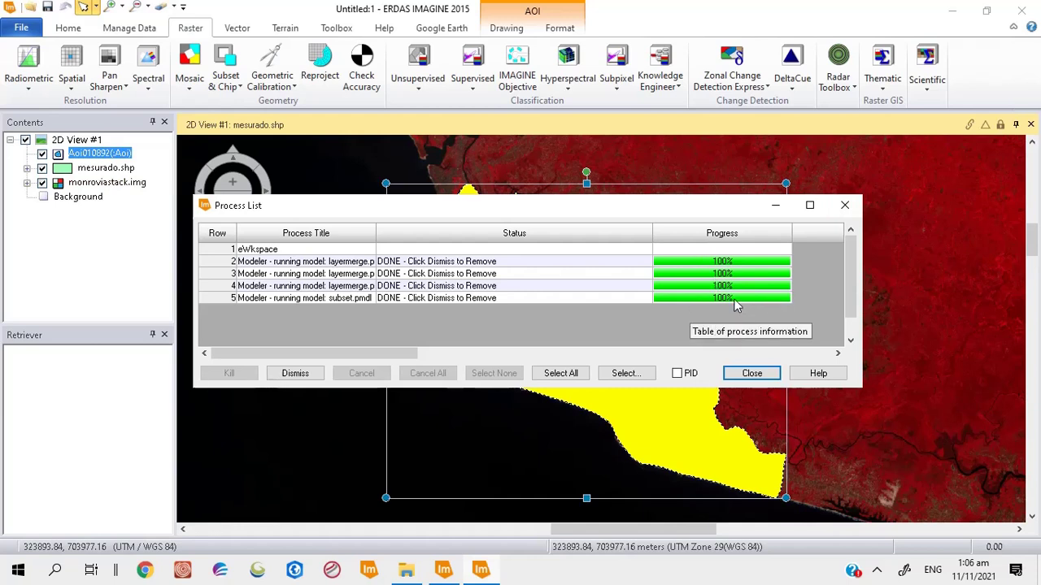
{"action": "left_click", "coordinate": [750, 373]}
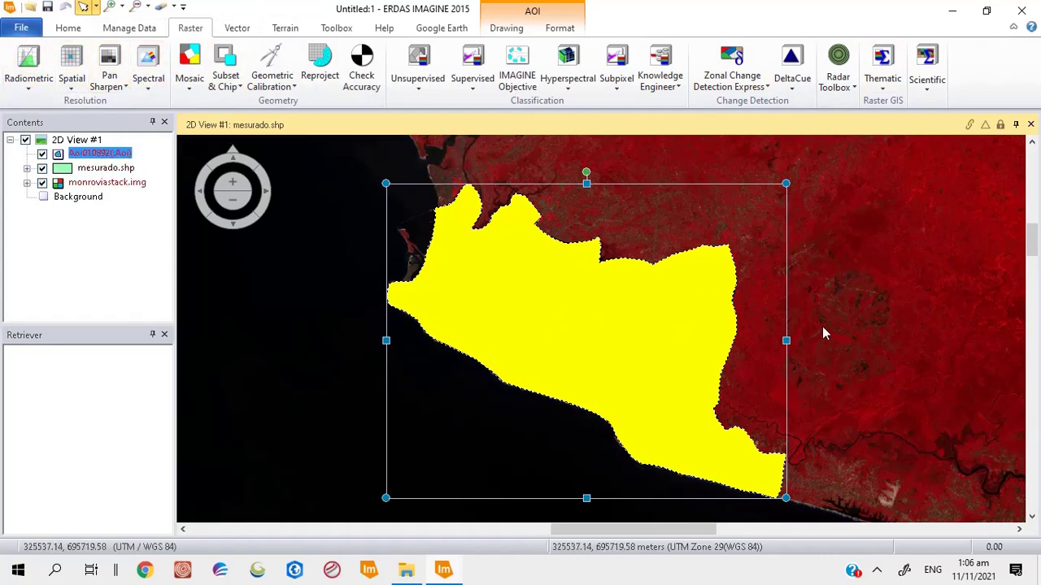
{"action": "left_click", "coordinate": [22, 29]}
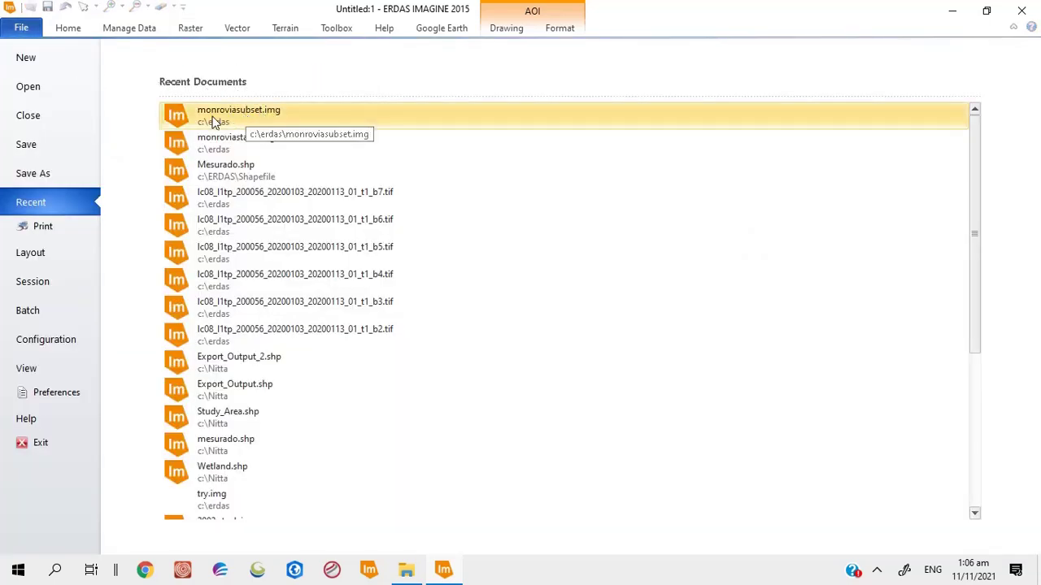
{"action": "left_click", "coordinate": [268, 109]}
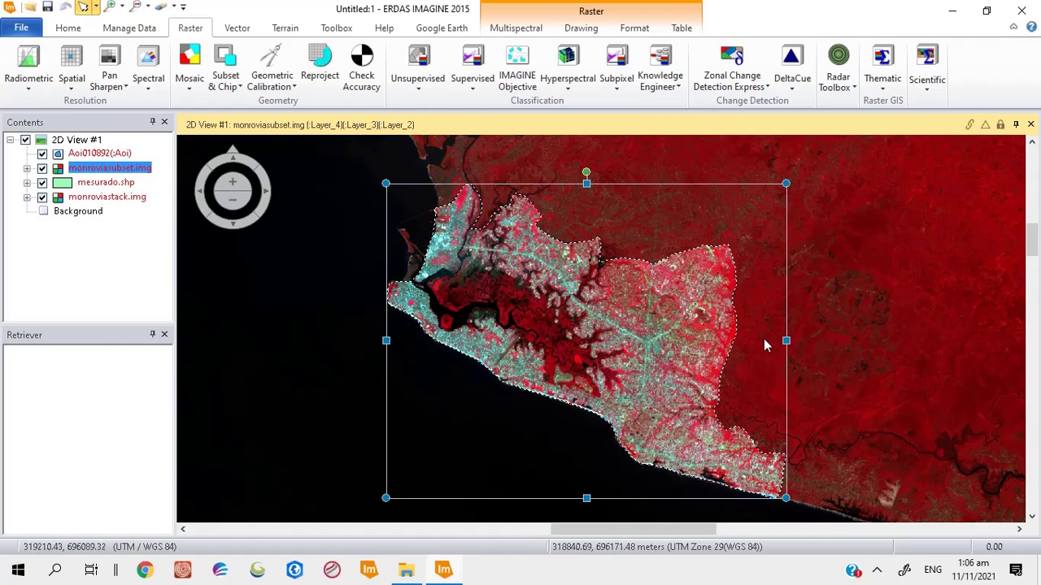
{"action": "left_click", "coordinate": [341, 262]}
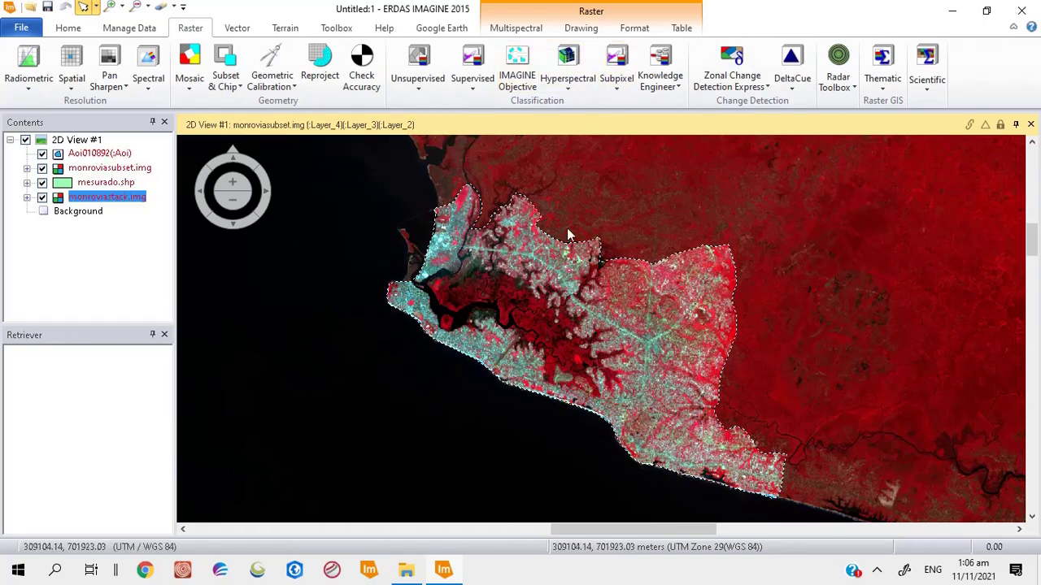
Step: Hide the mesurado.shp, AOI and monroviastack.img layers and inspect the monroviasubset.img image on its own
{"action": "left_click", "coordinate": [42, 183]}
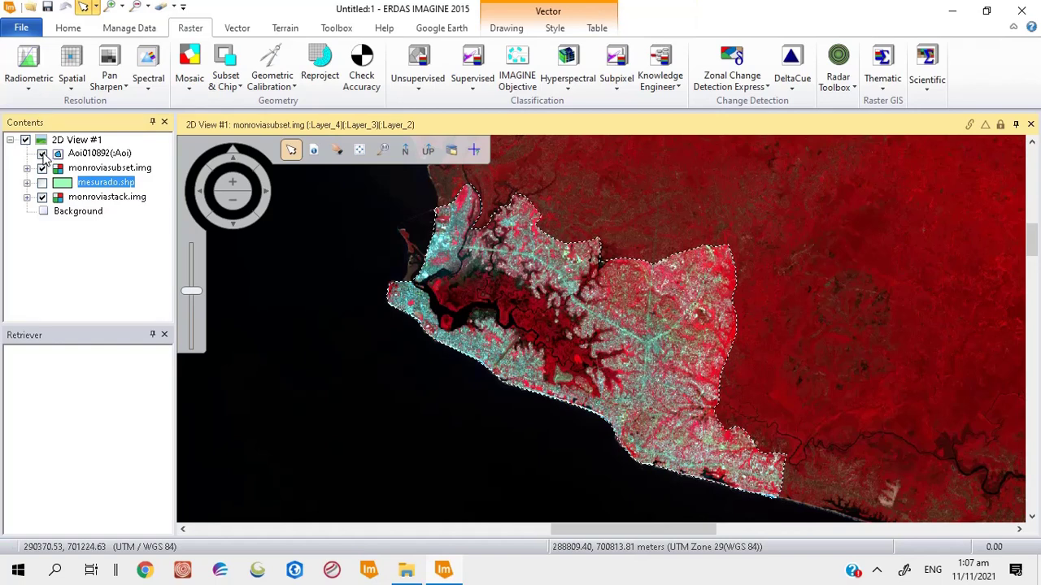
{"action": "left_click", "coordinate": [43, 154]}
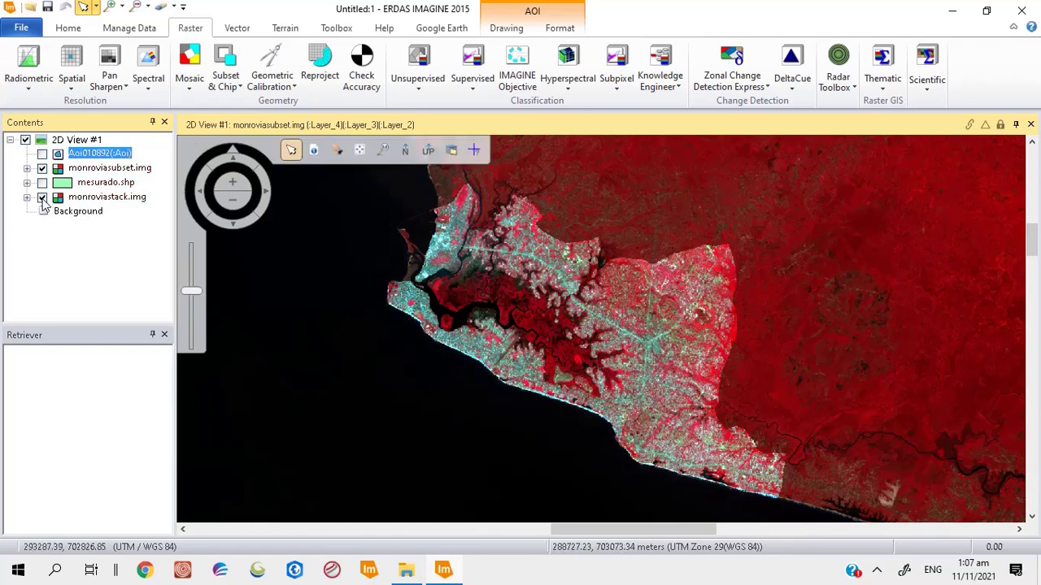
{"action": "left_click", "coordinate": [42, 198]}
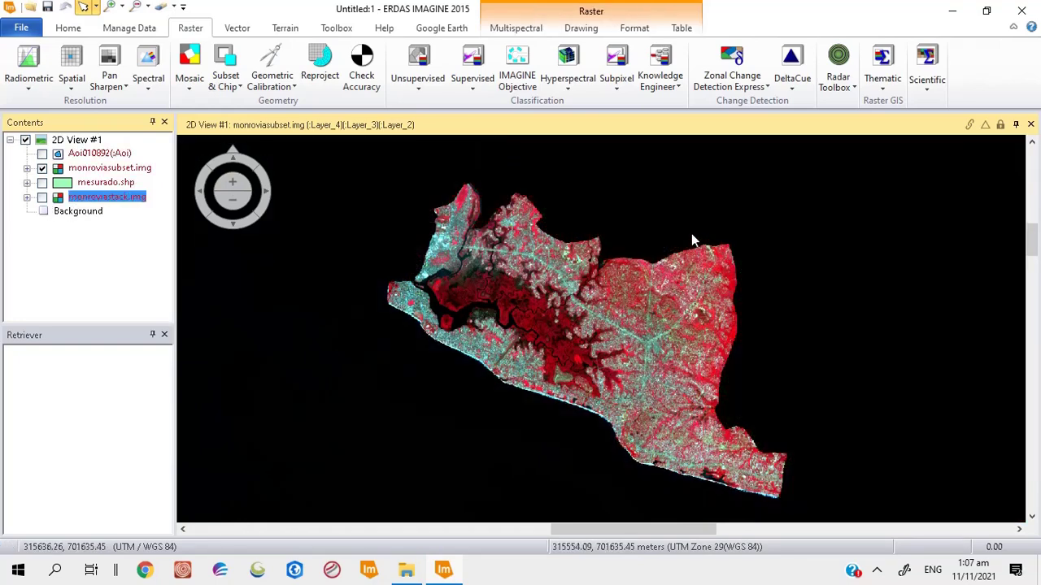
{"action": "scroll", "coordinate": [611, 350], "scroll_direction": "up", "scroll_amount": 3}
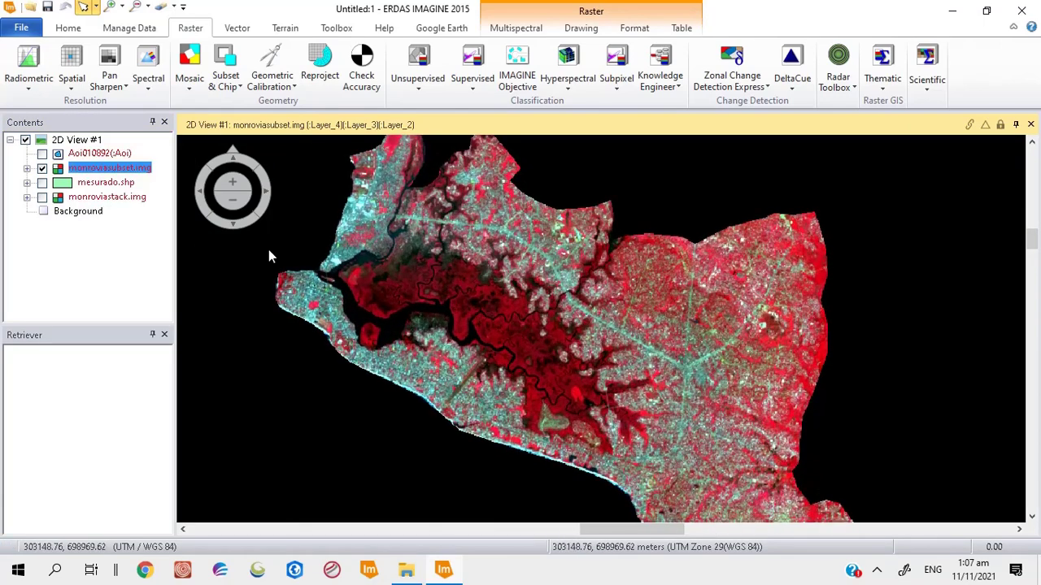
{"action": "left_click", "coordinate": [337, 152]}
{"action": "left_click_drag", "start_coordinate": [643, 329], "coordinate": [657, 309]}
{"action": "scroll", "coordinate": [657, 309], "scroll_direction": "up", "scroll_amount": 2}
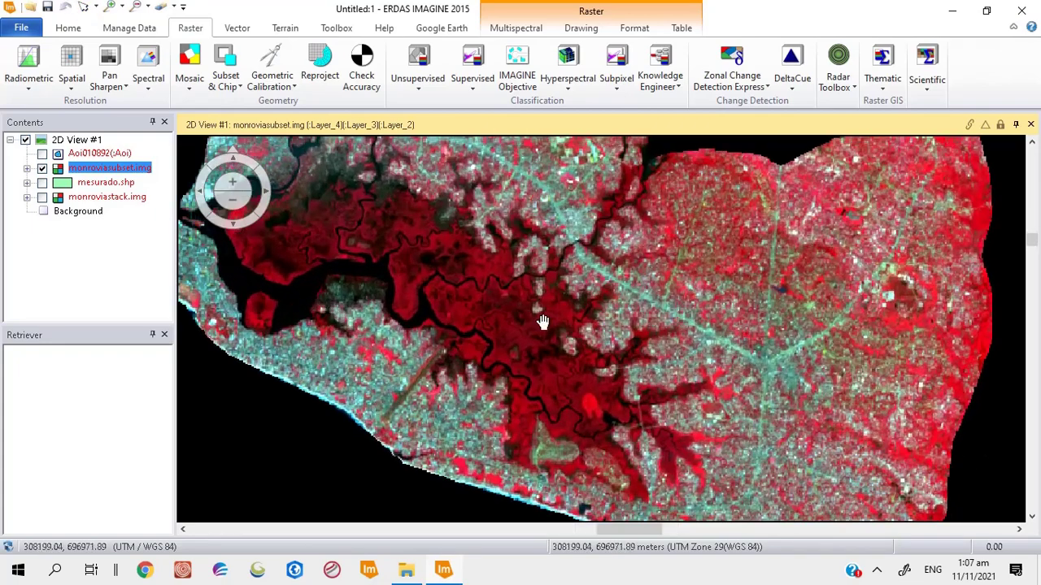
Step: Examine the wetland, its water channels and the surrounding coastal and built-up areas in the clipped monroviasubset.img image
{"action": "left_click_drag", "start_coordinate": [543, 322], "coordinate": [716, 344]}
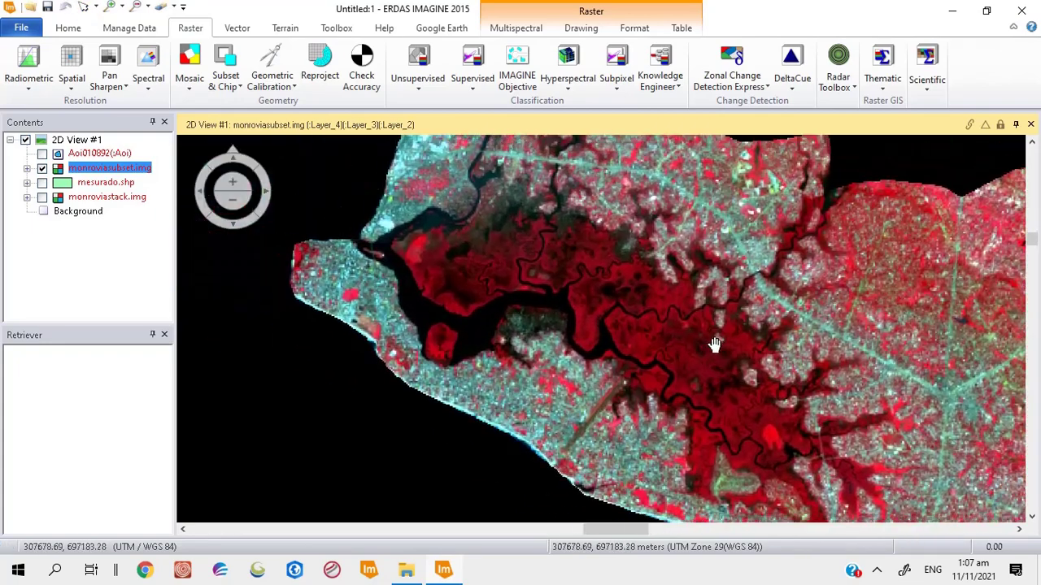
{"action": "left_click_drag", "start_coordinate": [722, 301], "coordinate": [657, 369]}
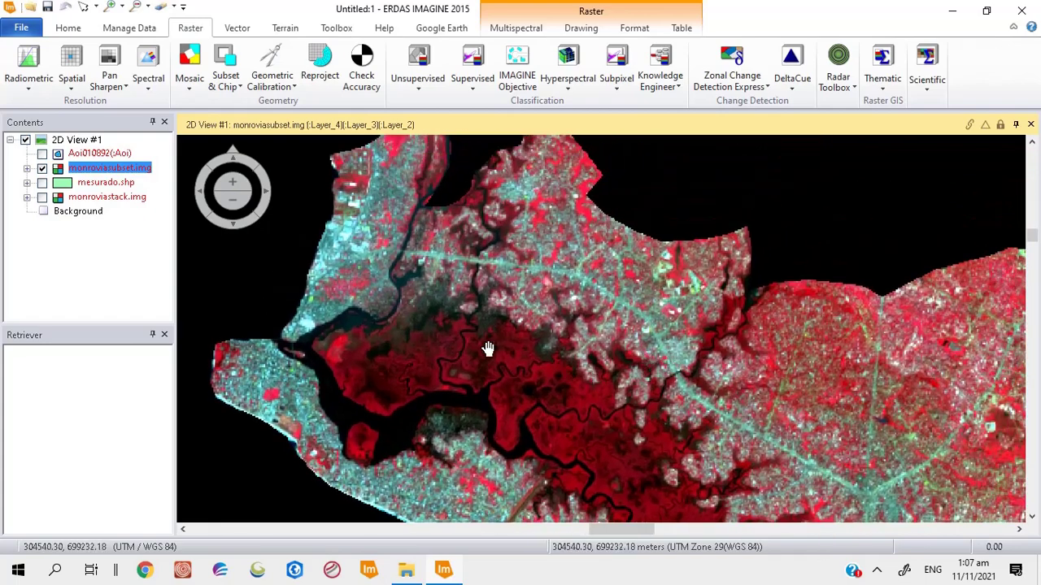
{"action": "left_click_drag", "start_coordinate": [488, 349], "coordinate": [635, 283]}
{"action": "left_click_drag", "start_coordinate": [933, 446], "coordinate": [640, 363]}
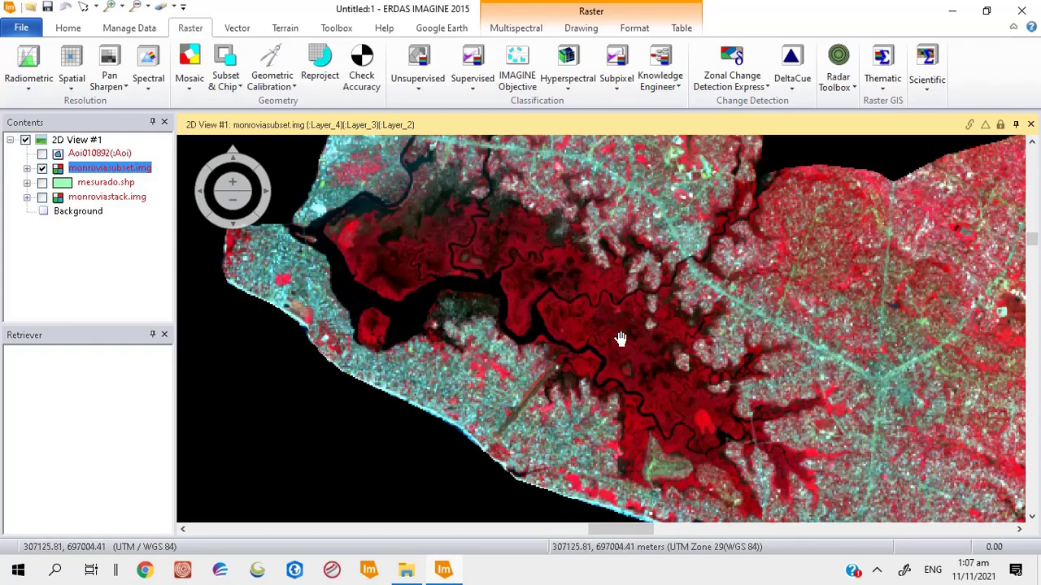
{"action": "left_click_drag", "start_coordinate": [678, 407], "coordinate": [799, 379]}
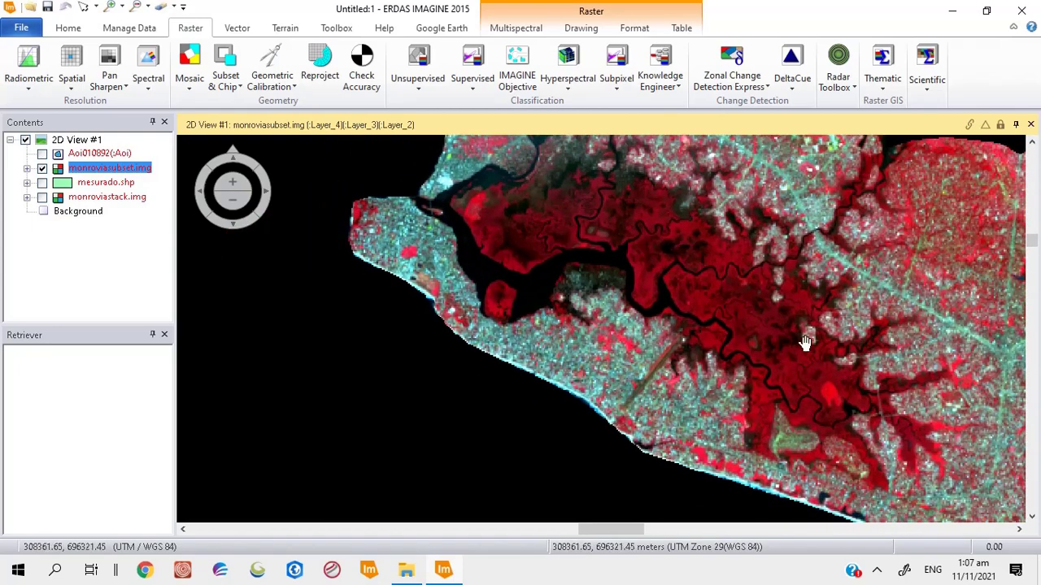
{"action": "left_click_drag", "start_coordinate": [657, 226], "coordinate": [580, 262]}
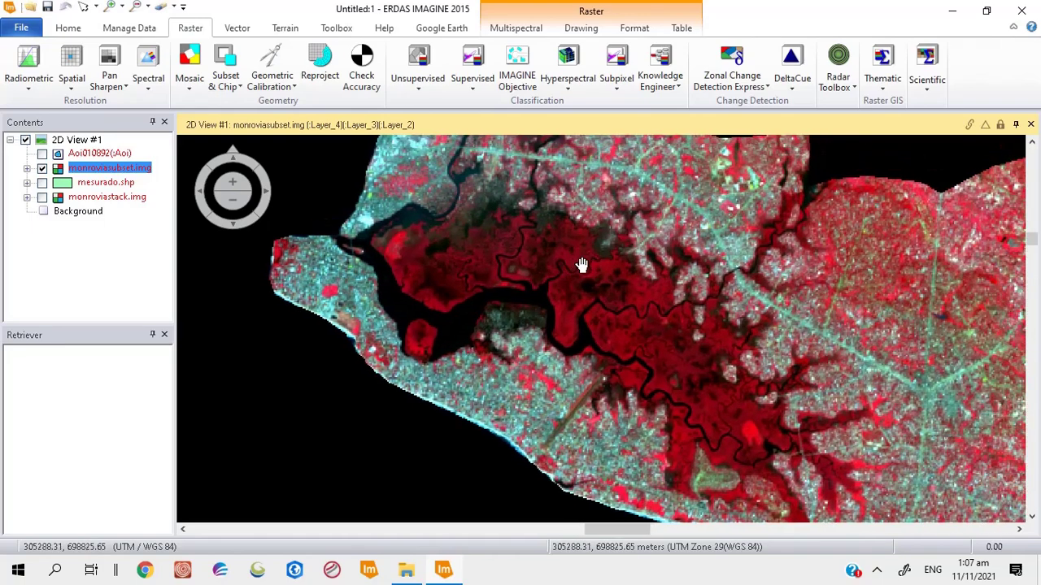
{"action": "left_click_drag", "start_coordinate": [769, 439], "coordinate": [723, 344]}
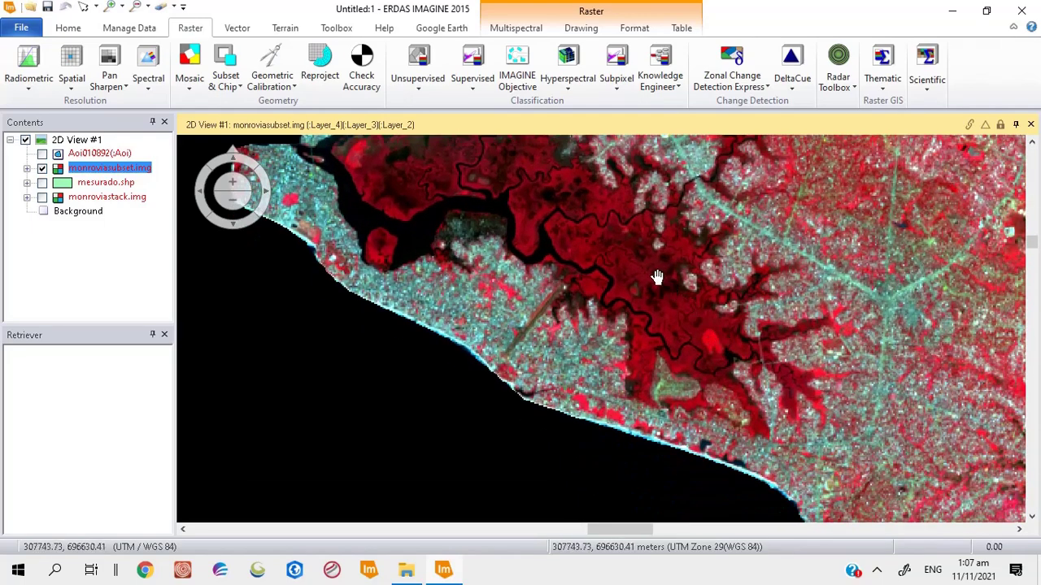
{"action": "left_click_drag", "start_coordinate": [638, 256], "coordinate": [750, 363]}
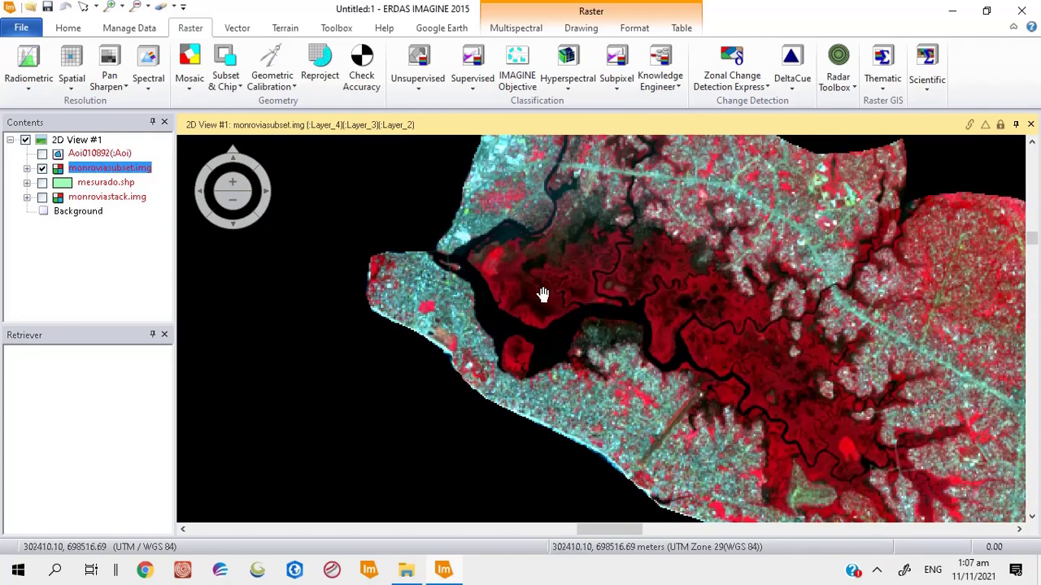
{"action": "left_click_drag", "start_coordinate": [550, 251], "coordinate": [507, 288]}
{"action": "left_click_drag", "start_coordinate": [644, 374], "coordinate": [724, 304]}
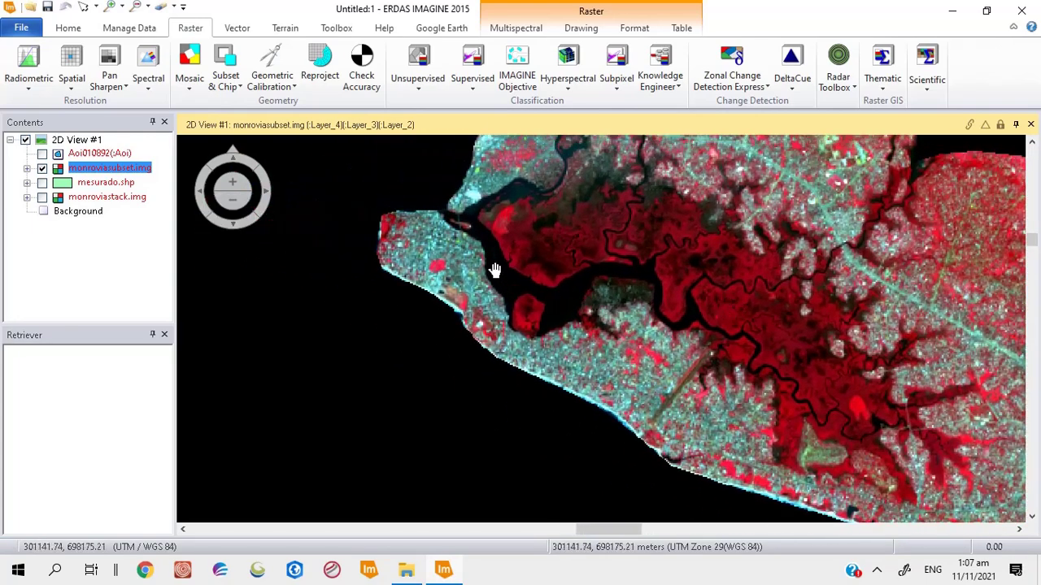
{"action": "left_click_drag", "start_coordinate": [495, 271], "coordinate": [506, 315]}
{"action": "left_click_drag", "start_coordinate": [564, 205], "coordinate": [553, 283]}
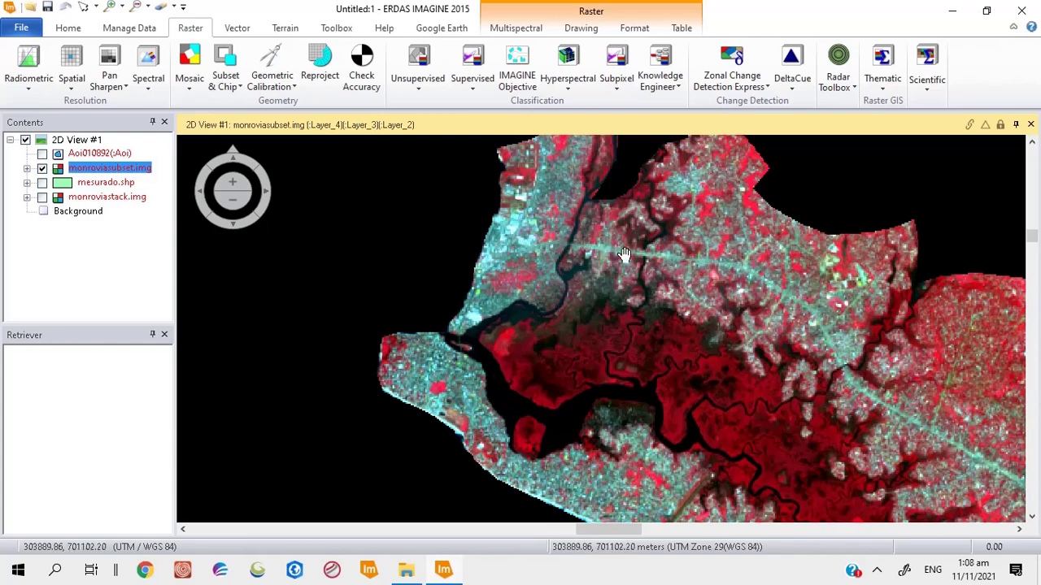
{"action": "scroll", "coordinate": [813, 378], "scroll_direction": "down", "scroll_amount": 3}
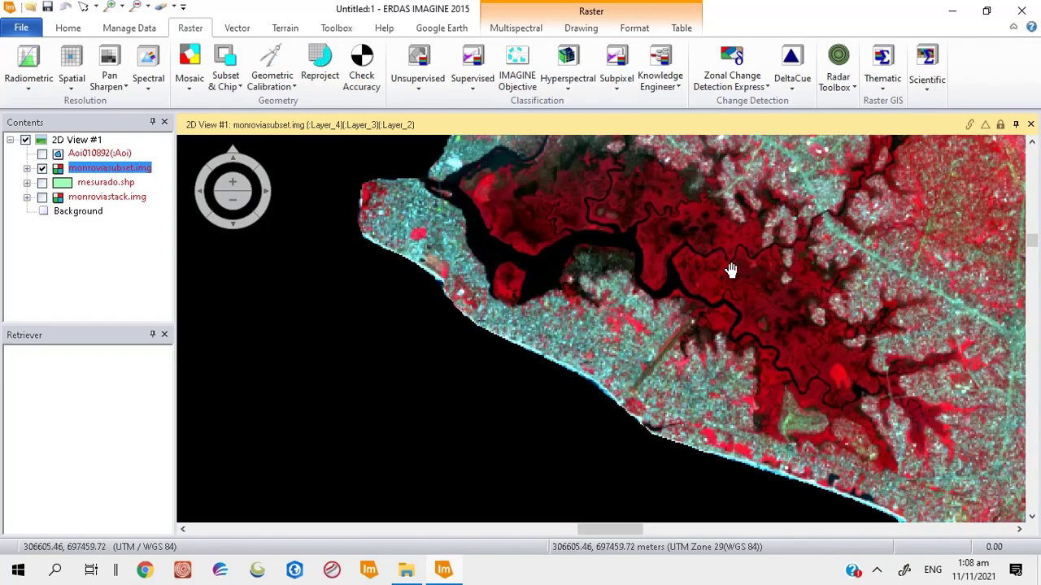
{"action": "left_click_drag", "start_coordinate": [732, 272], "coordinate": [639, 326]}
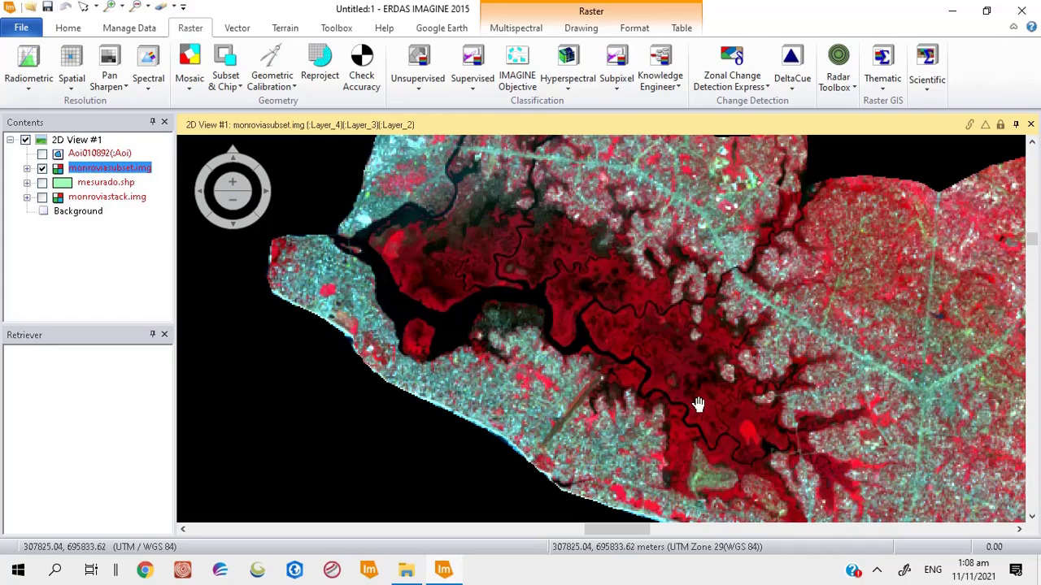
{"action": "left_click_drag", "start_coordinate": [674, 337], "coordinate": [467, 311]}
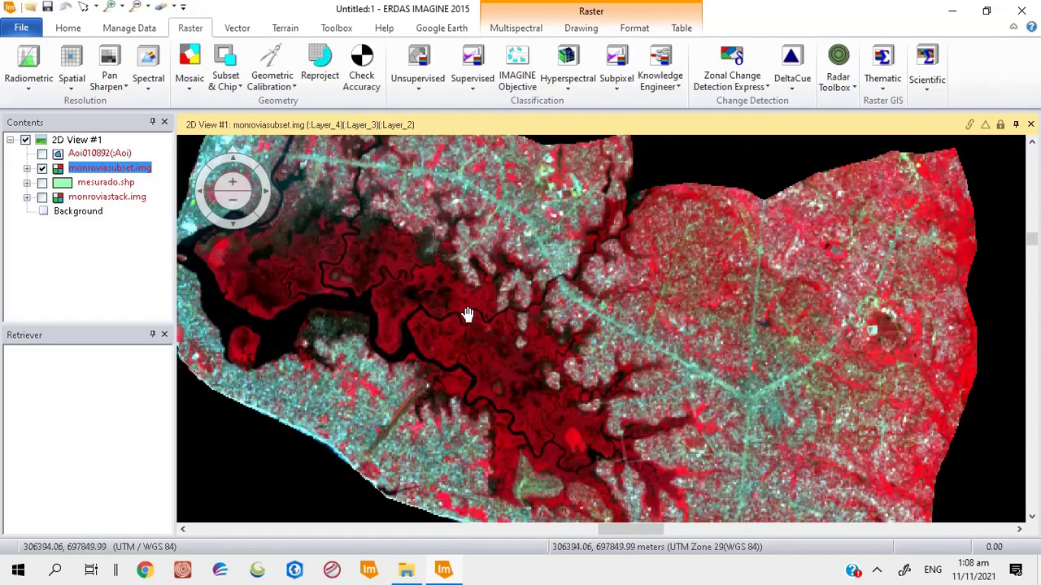
{"action": "left_click_drag", "start_coordinate": [506, 339], "coordinate": [572, 336]}
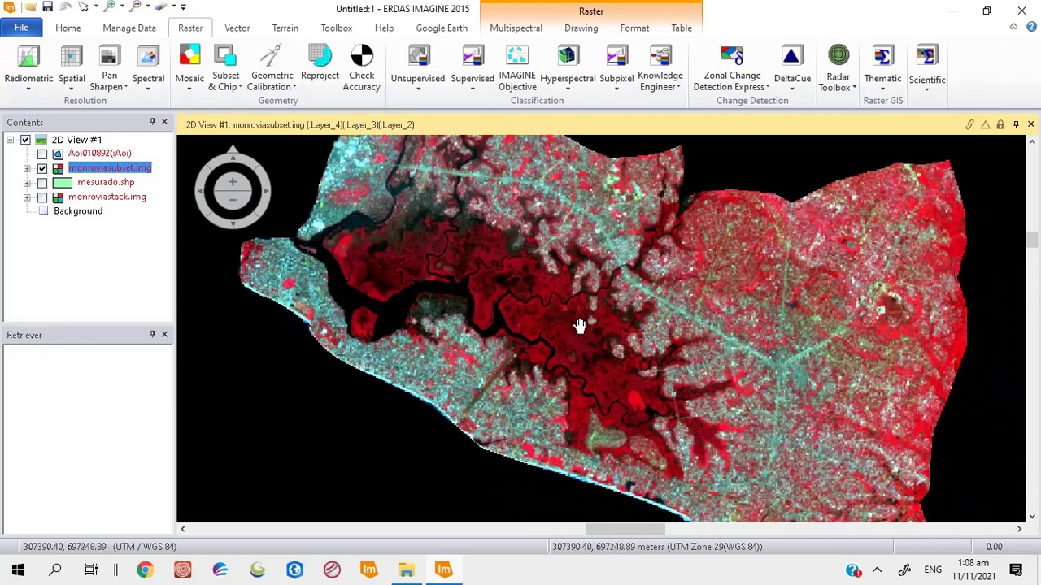
{"action": "left_click_drag", "start_coordinate": [715, 406], "coordinate": [647, 349]}
{"action": "left_click_drag", "start_coordinate": [757, 449], "coordinate": [722, 349]}
Step: Examine the overall extent and clipped outline of monroviasubset.img, from the northwestern coast to the southeastern tip
{"action": "scroll", "coordinate": [722, 350], "scroll_direction": "down", "scroll_amount": 2}
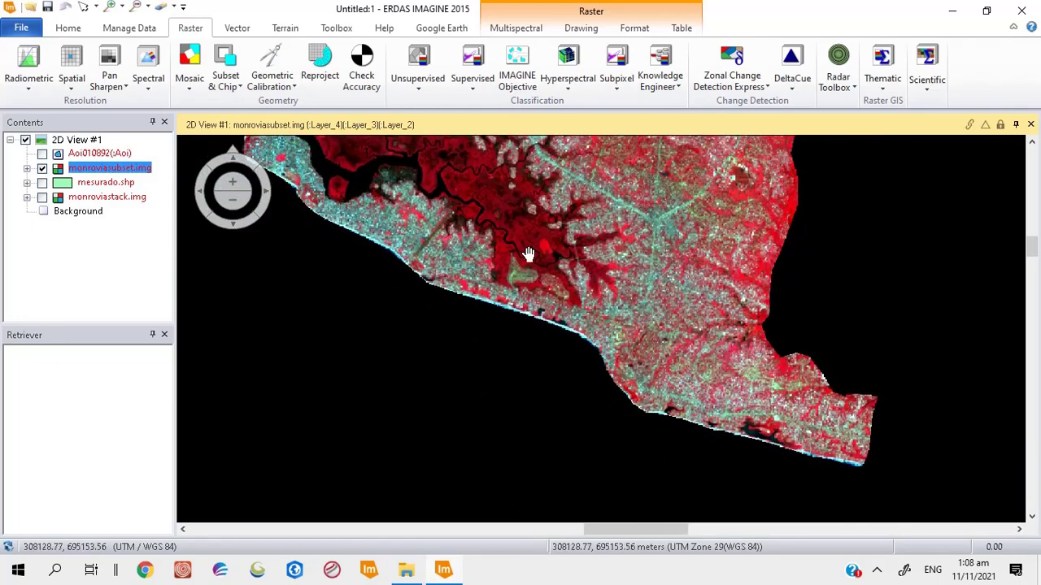
{"action": "left_click_drag", "start_coordinate": [527, 255], "coordinate": [640, 387]}
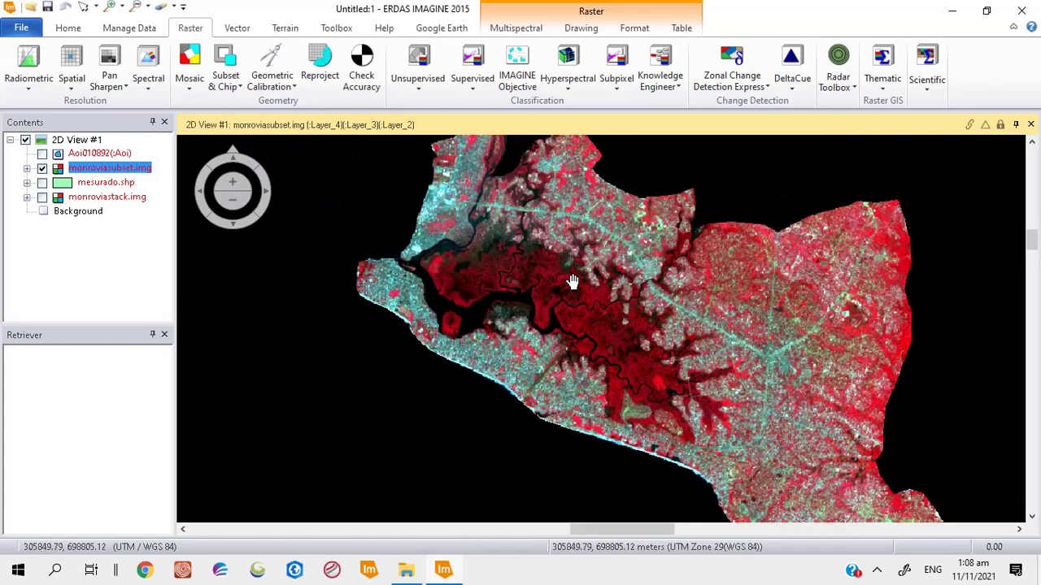
{"action": "left_click_drag", "start_coordinate": [569, 281], "coordinate": [497, 334]}
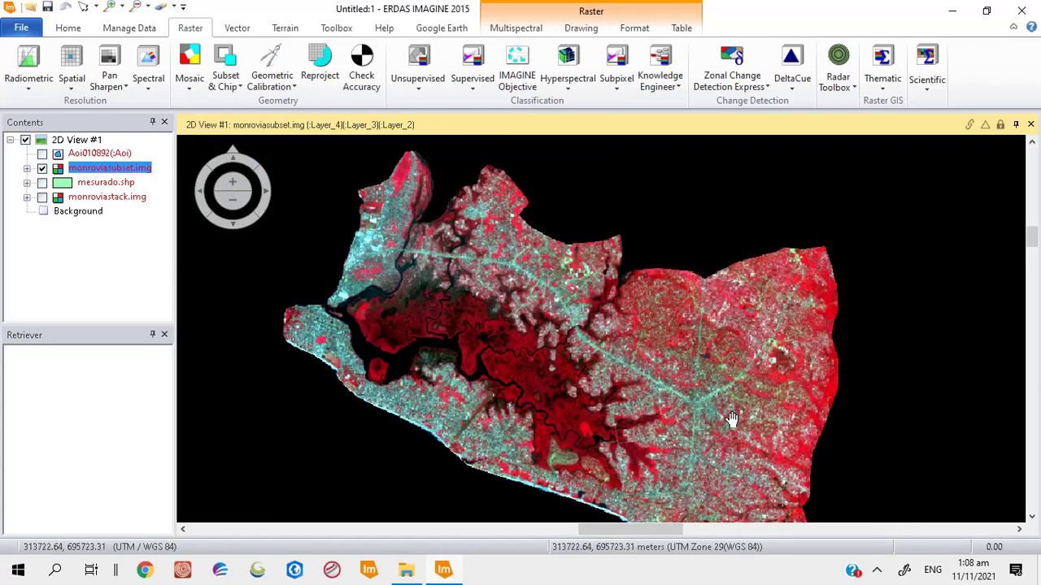
{"action": "left_click_drag", "start_coordinate": [731, 419], "coordinate": [779, 340]}
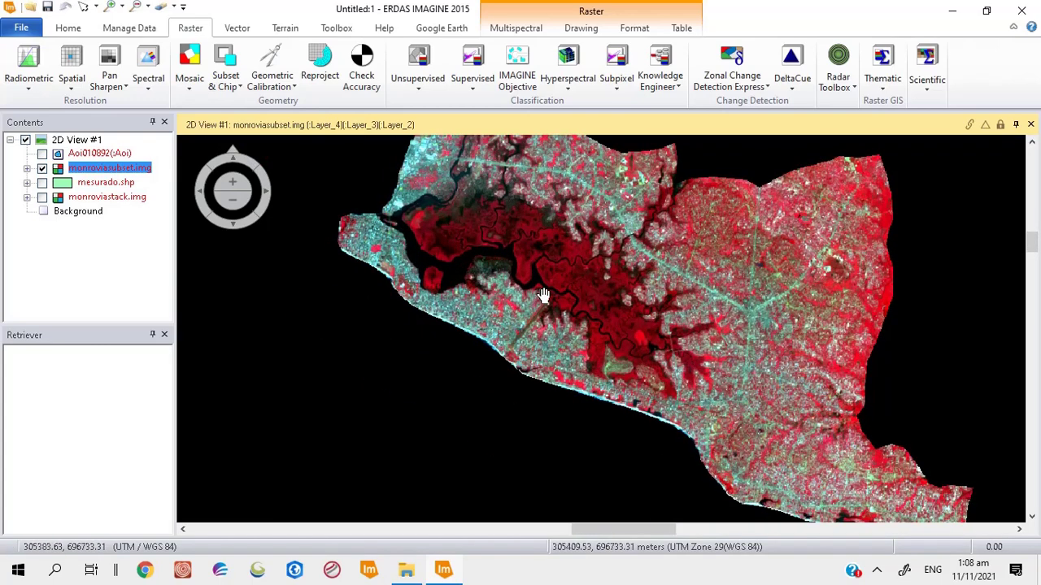
{"action": "left_click_drag", "start_coordinate": [551, 276], "coordinate": [514, 340]}
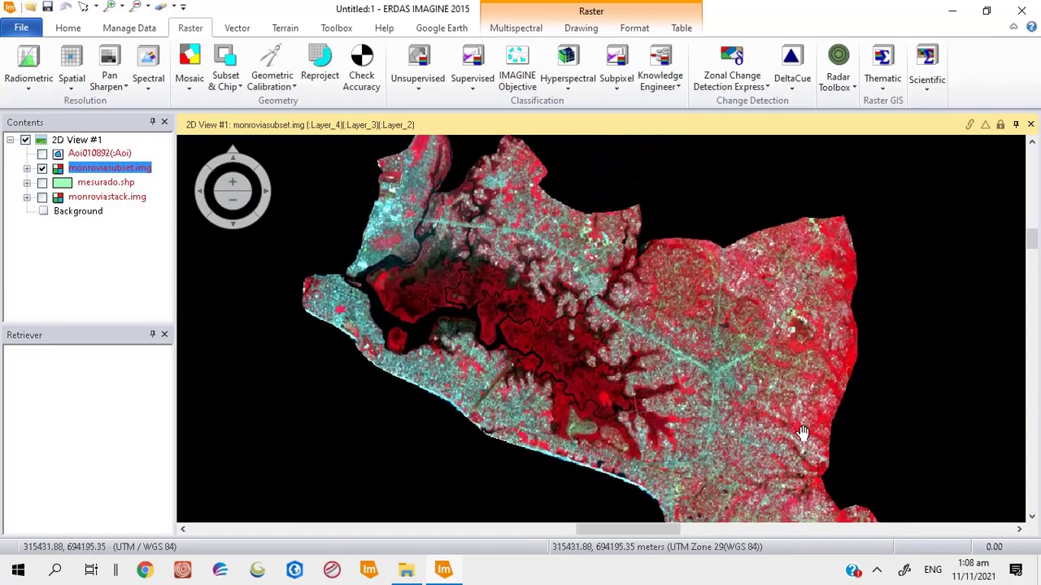
{"action": "left_click_drag", "start_coordinate": [664, 432], "coordinate": [660, 316]}
{"action": "left_click_drag", "start_coordinate": [494, 282], "coordinate": [512, 403]}
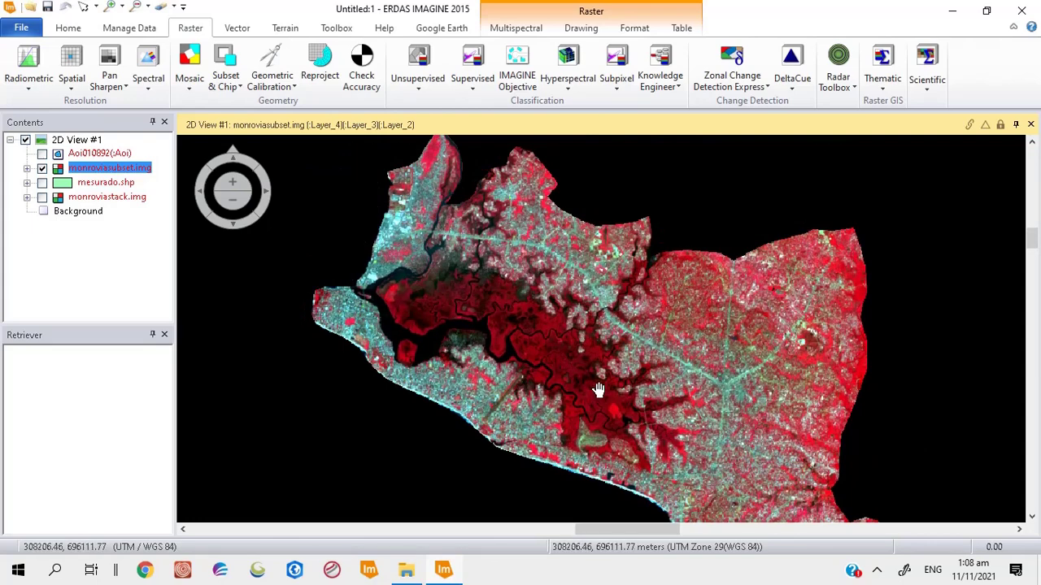
{"action": "scroll", "coordinate": [599, 383], "scroll_direction": "up", "scroll_amount": 2}
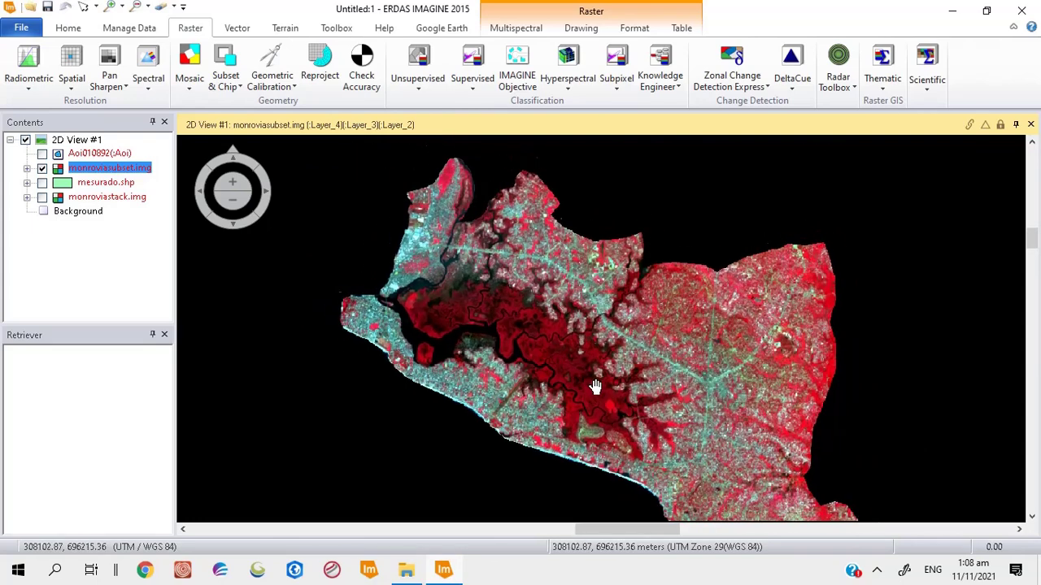
{"action": "scroll", "coordinate": [732, 413], "scroll_direction": "down", "scroll_amount": 3}
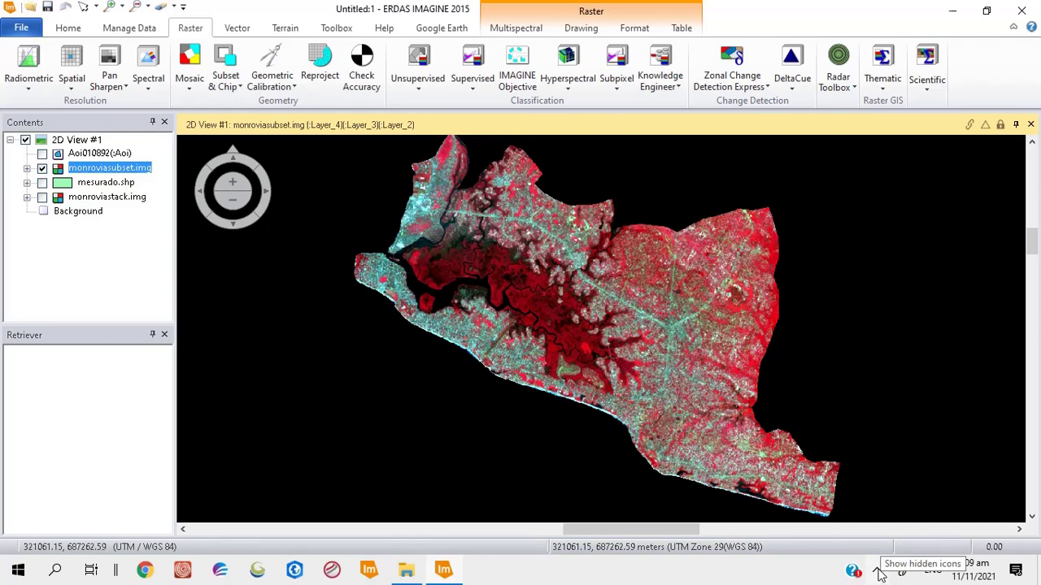
{"action": "left_click", "coordinate": [877, 572]}
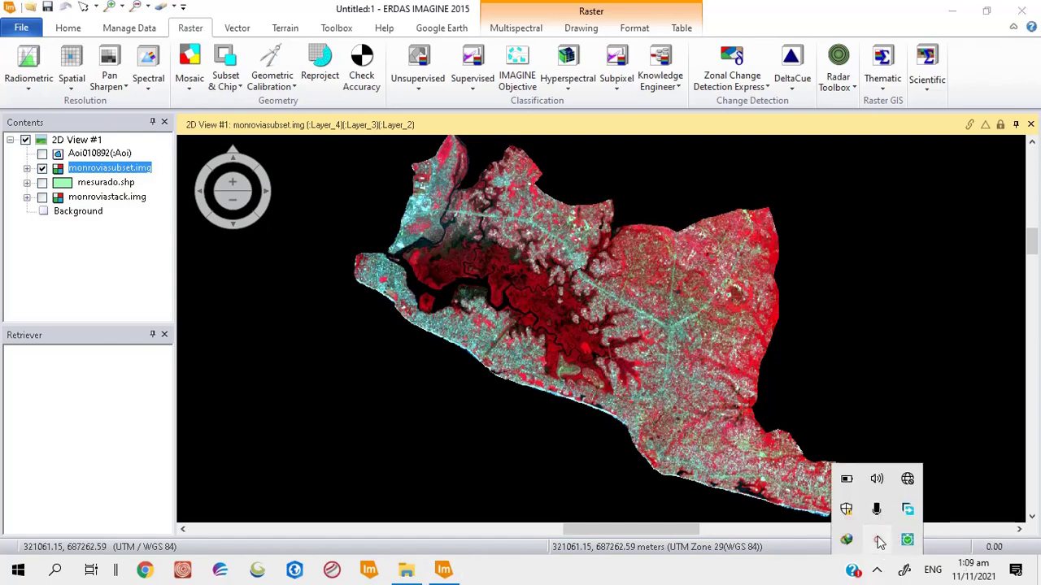
{"action": "left_click", "coordinate": [878, 541]}
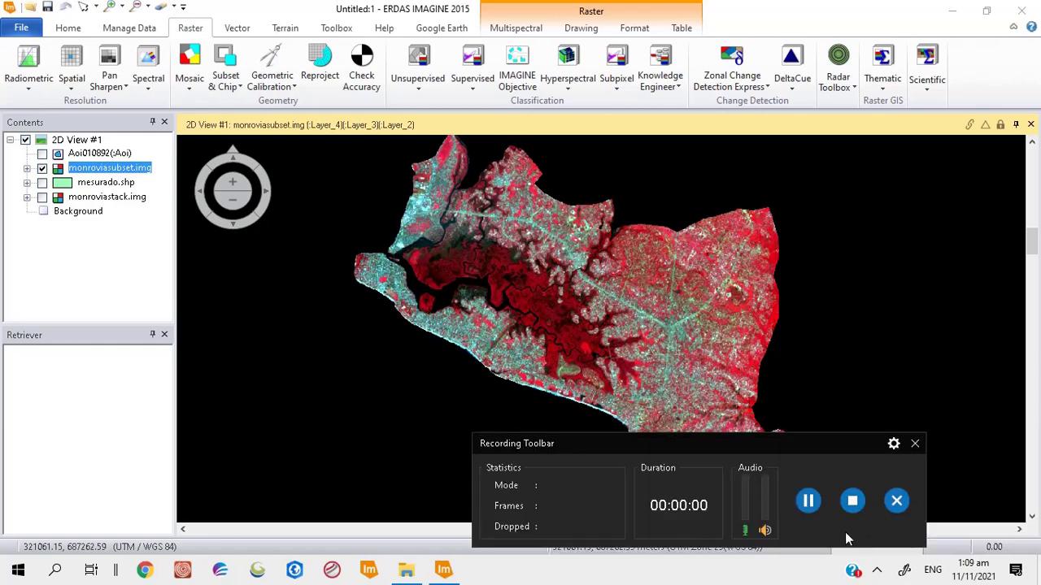